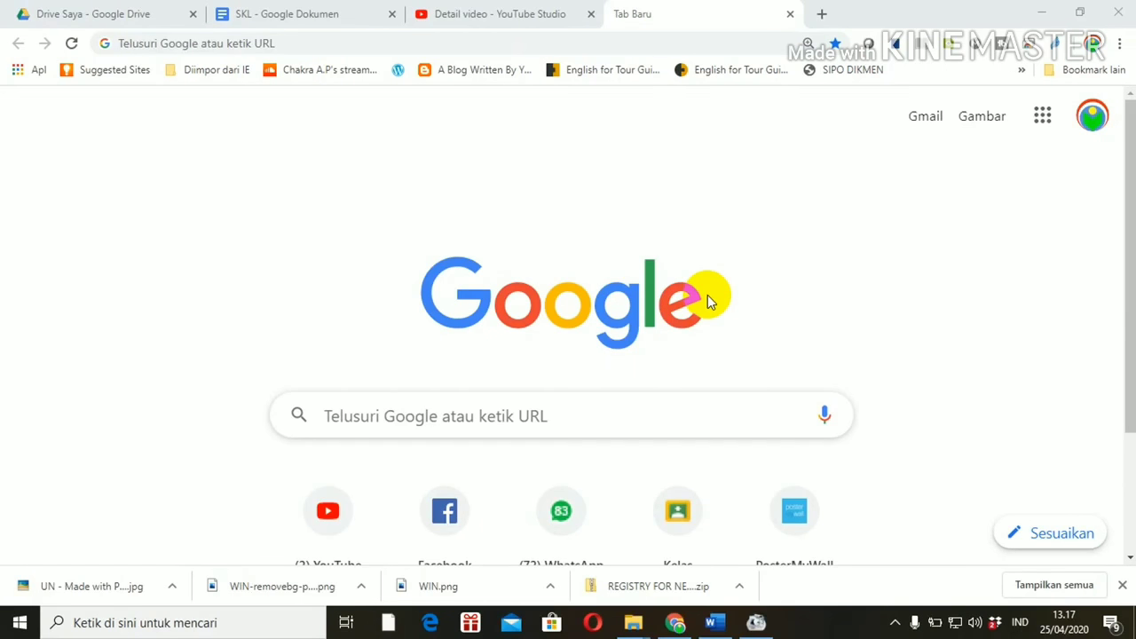
# Step: Go to Google Drive from the apps grid, create a 'SOAL UN' folder in My Drive and open it
pyautogui.click(1041, 124)
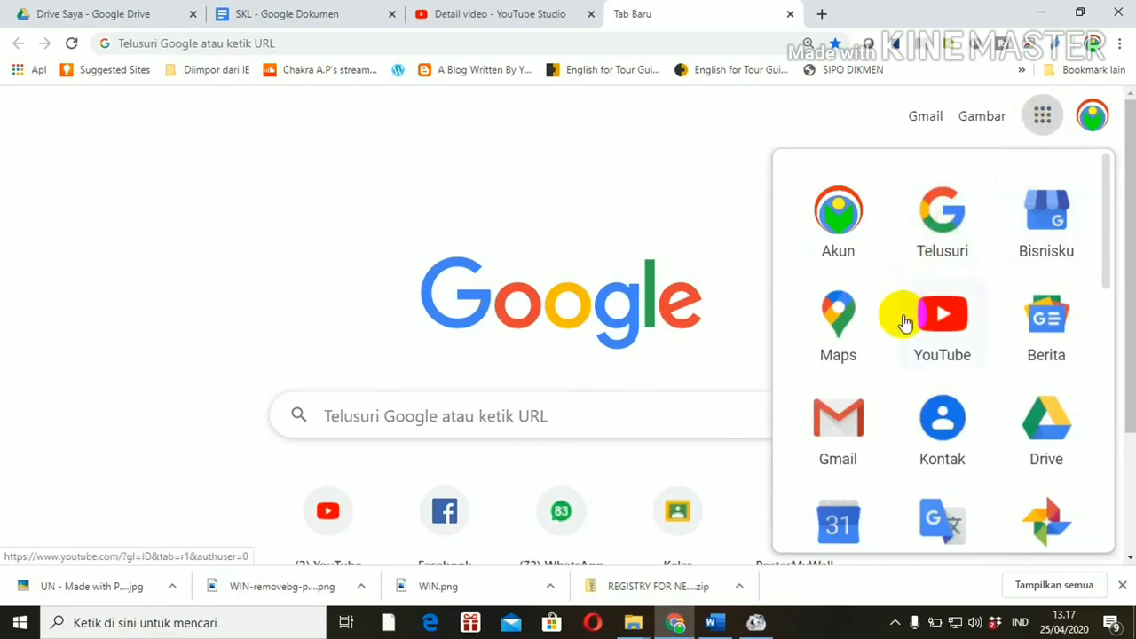
pyautogui.click(1045, 437)
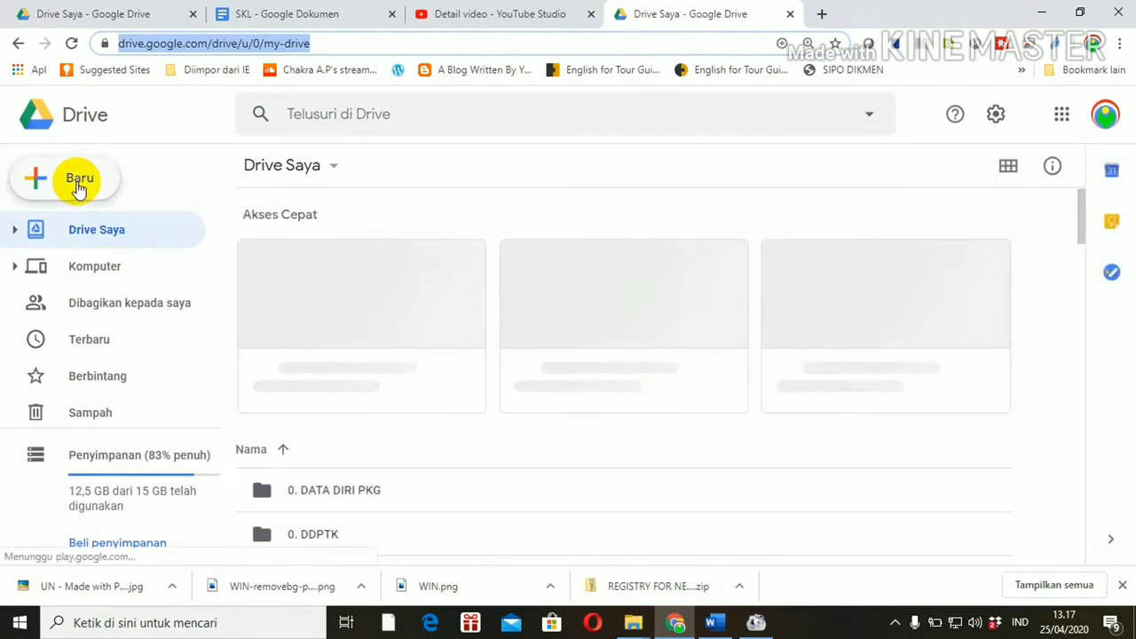
pyautogui.click(79, 183)
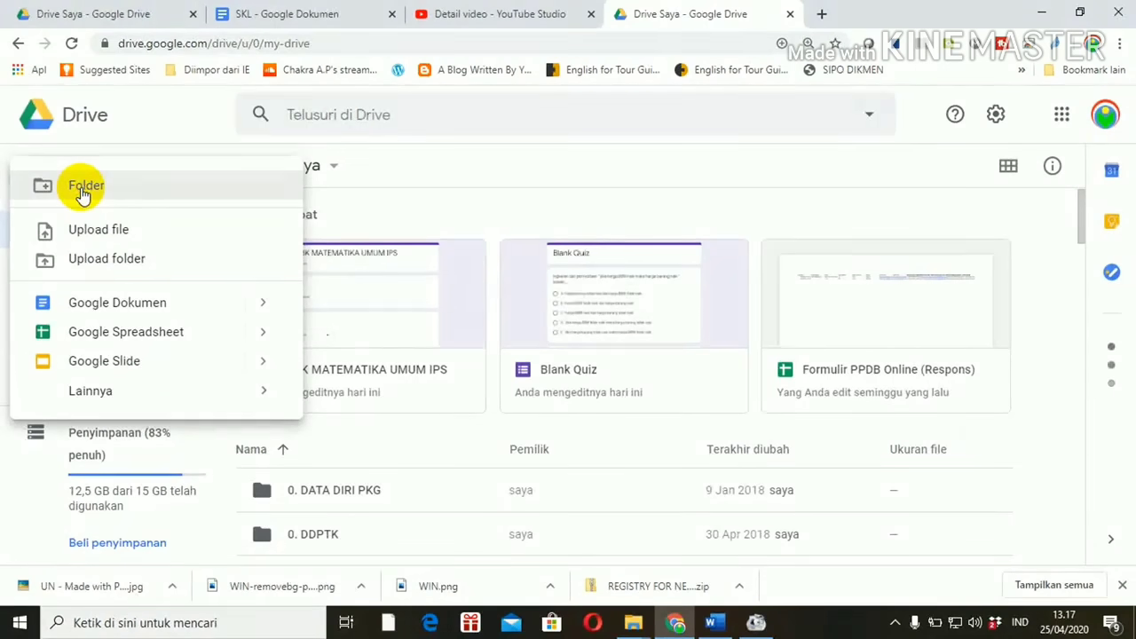
pyautogui.click(83, 196)
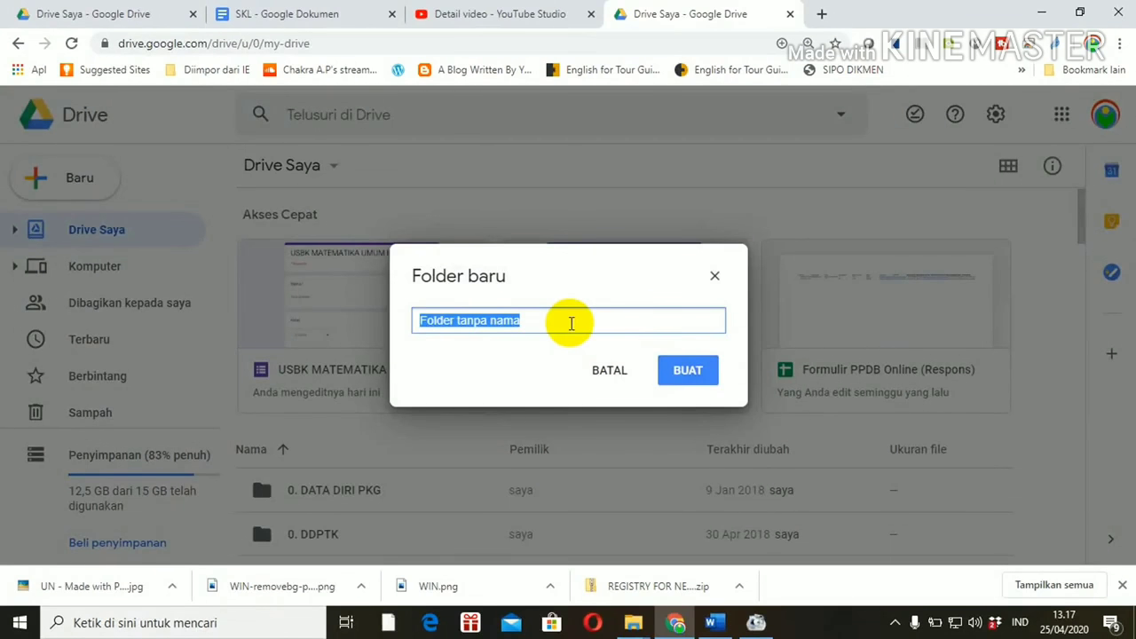
pyautogui.write('SOL')
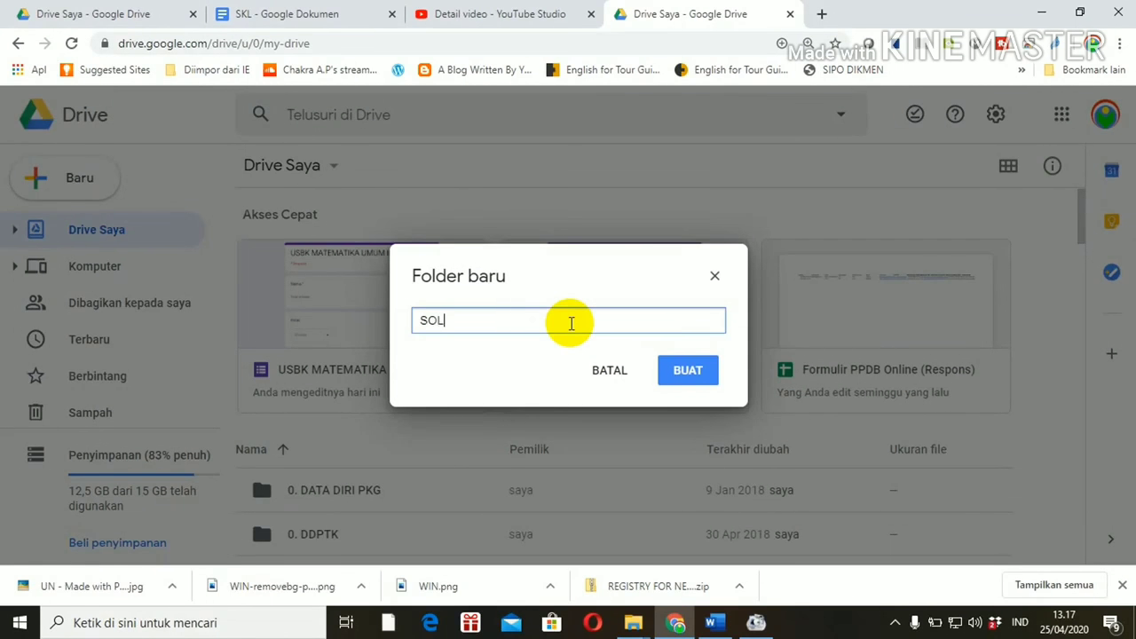
pyautogui.write('AL UN')
pyautogui.click(684, 373)
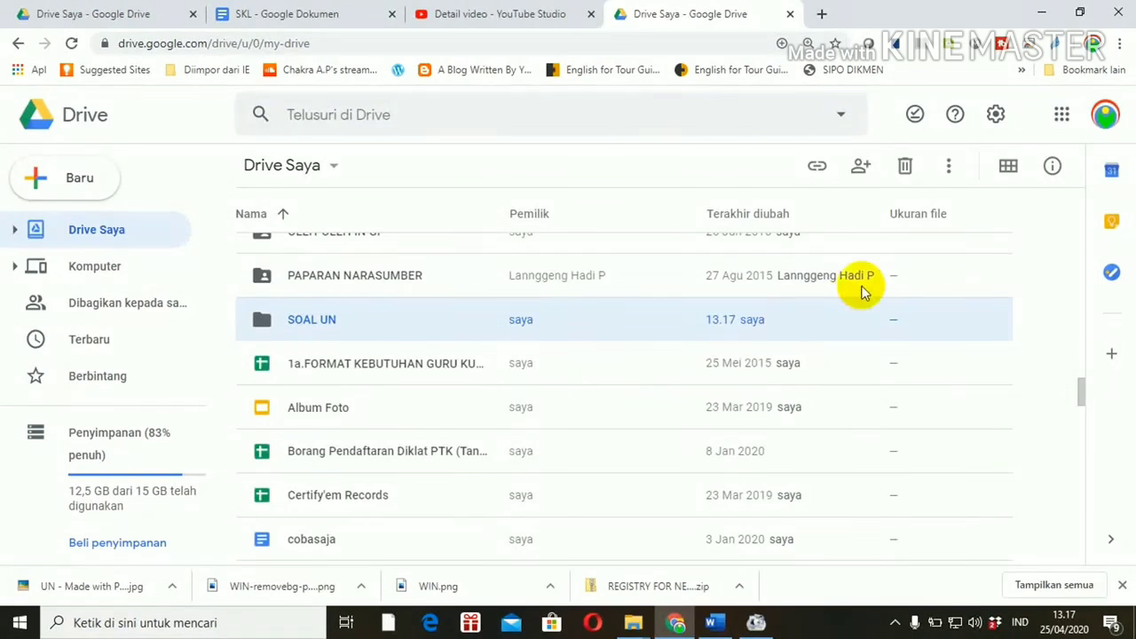
pyautogui.doubleClick(306, 323)
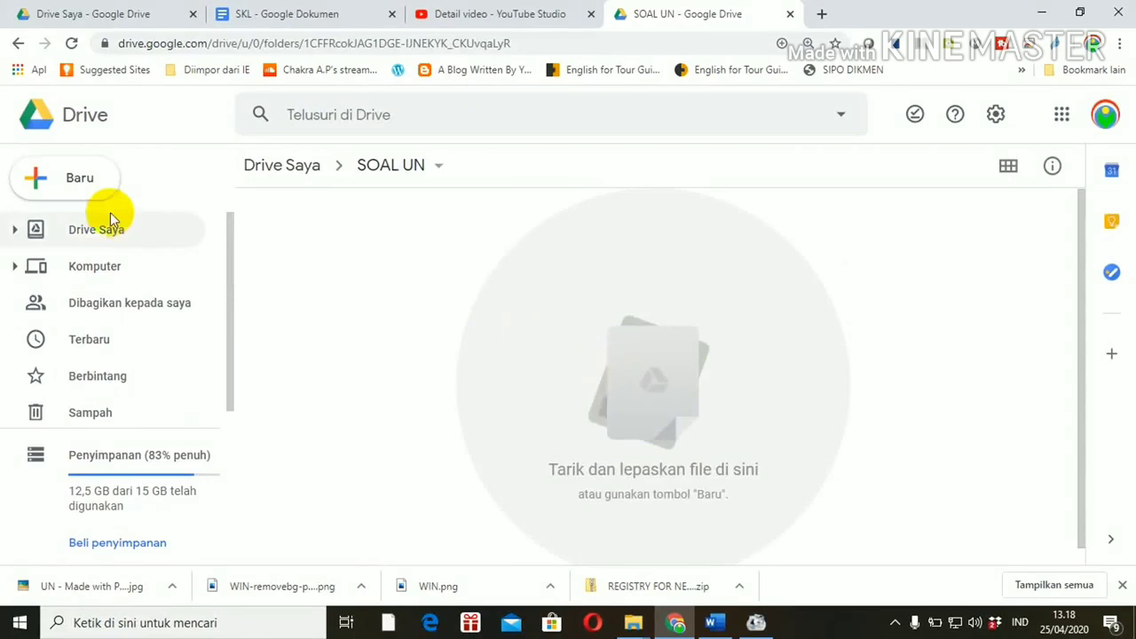
# Step: Create a blank Google Form in SOAL UN via New > More > Google Forms
pyautogui.click(75, 192)
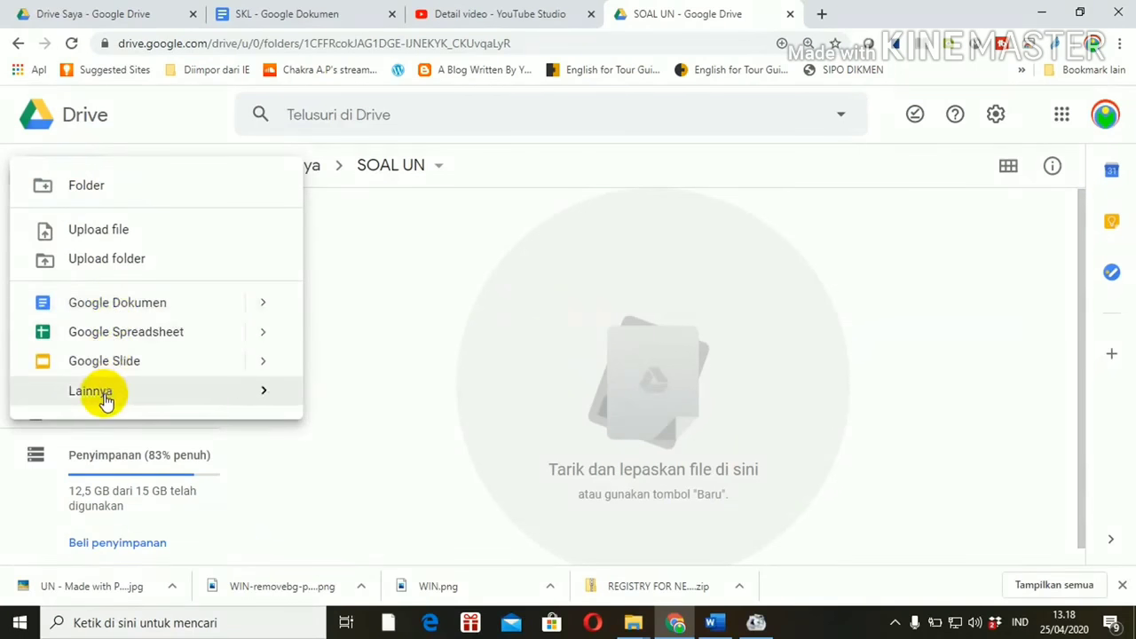
pyautogui.moveTo(105, 398)
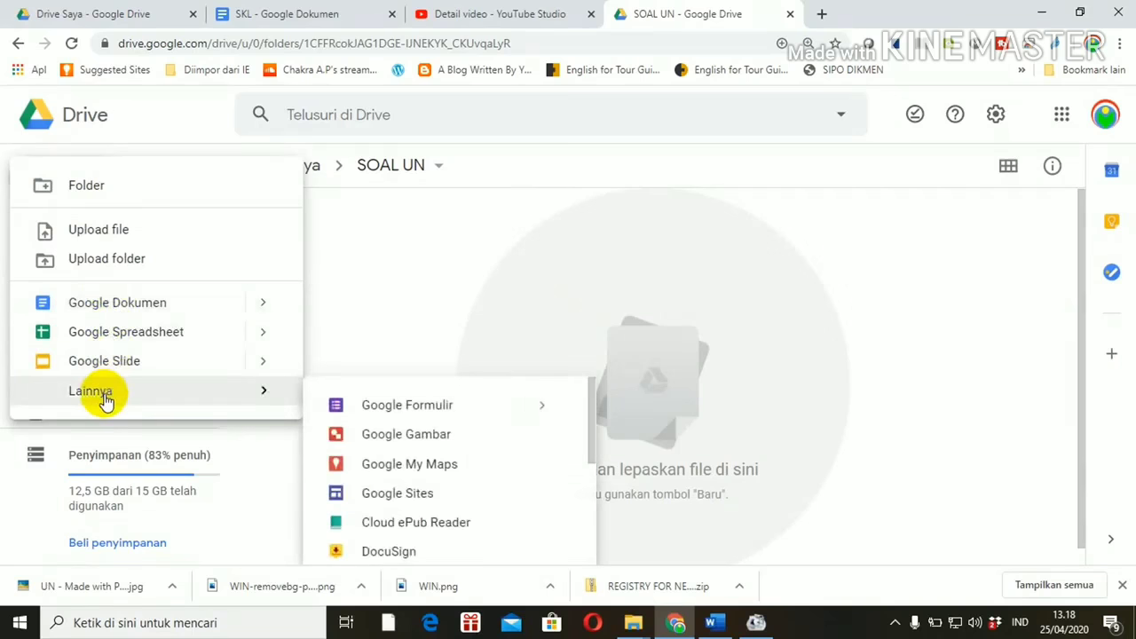
pyautogui.click(382, 410)
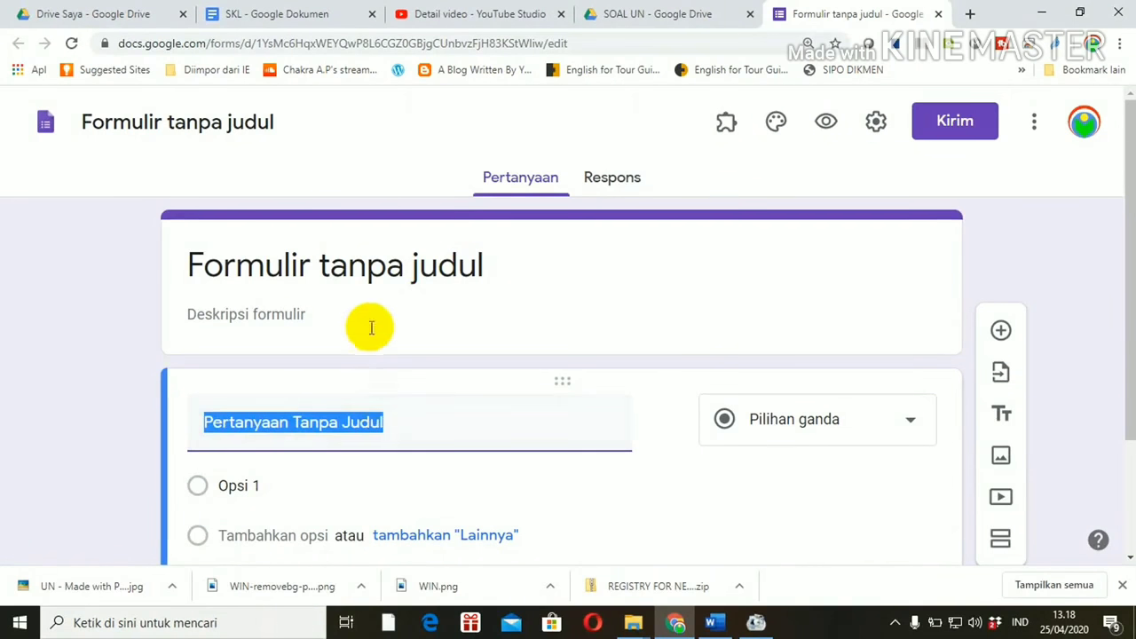
# Step: Rename 'Formulir tanpa judul' to 'SOAL US MATEMATIKA UMUM IPS'
pyautogui.click(384, 266)
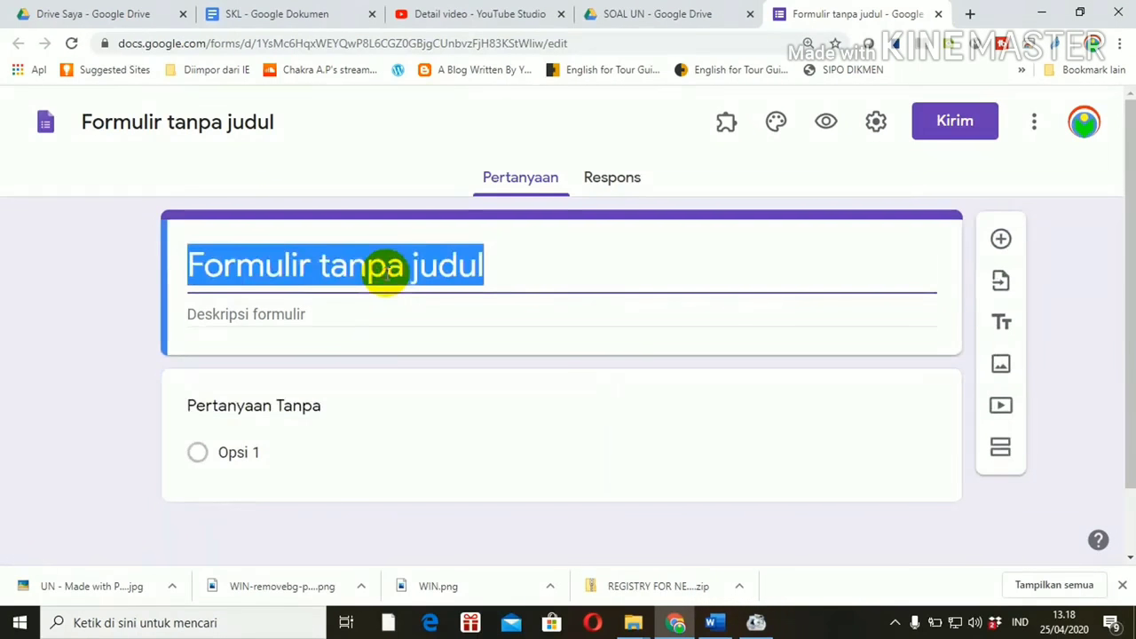
pyautogui.write('SOAL ')
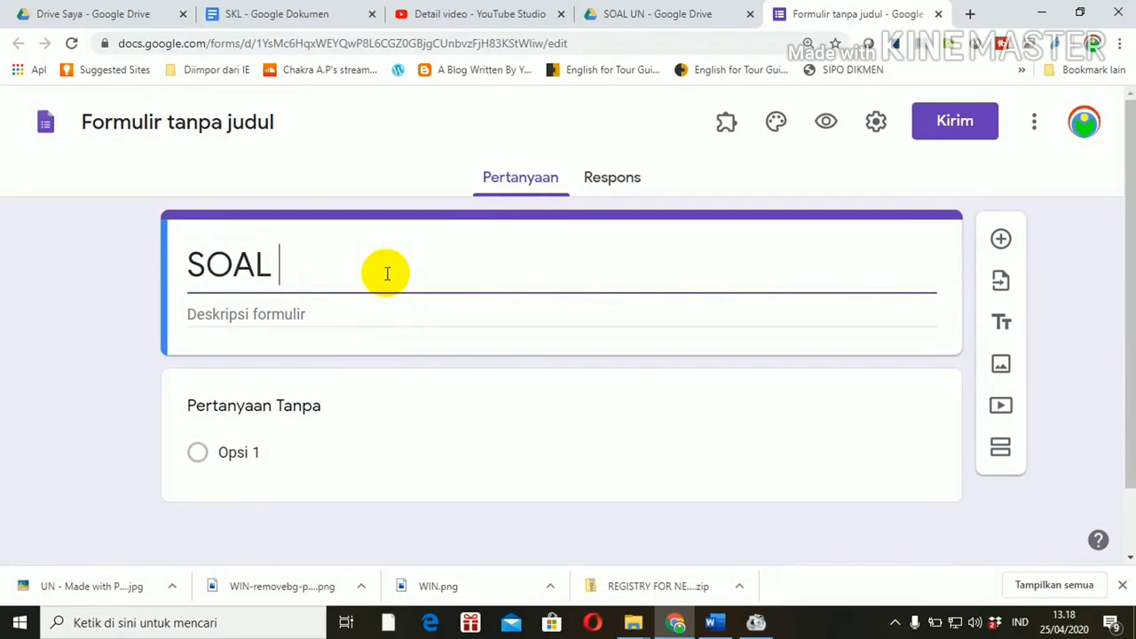
pyautogui.write('US')
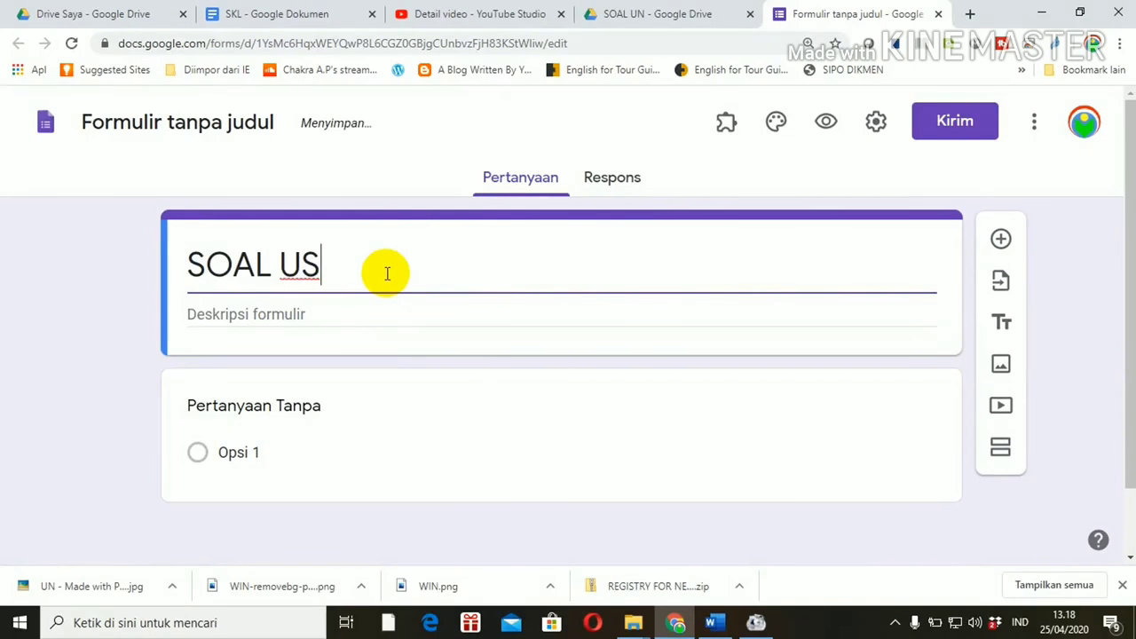
pyautogui.write(' MAE')
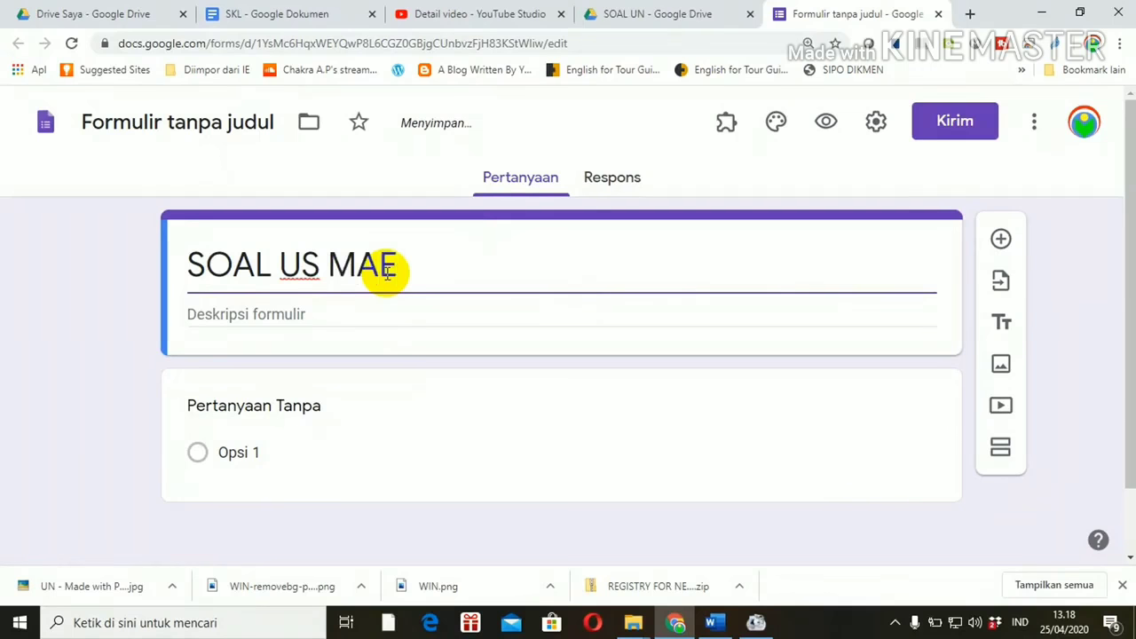
pyautogui.press('BackSpace')
pyautogui.write('TEMATIKA')
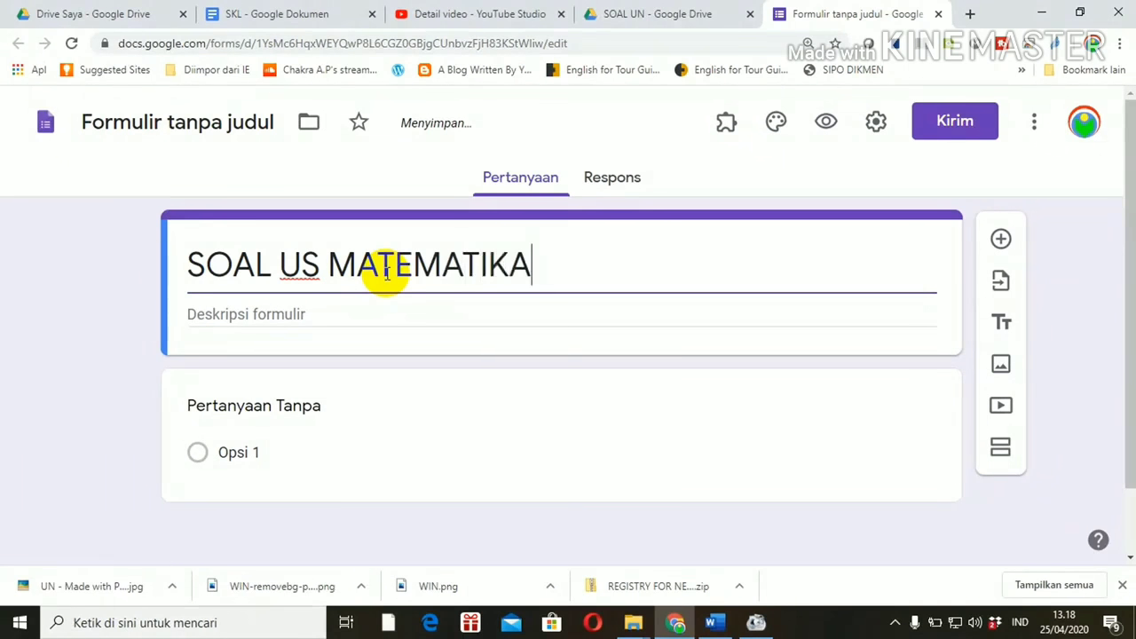
pyautogui.write(' UMU')
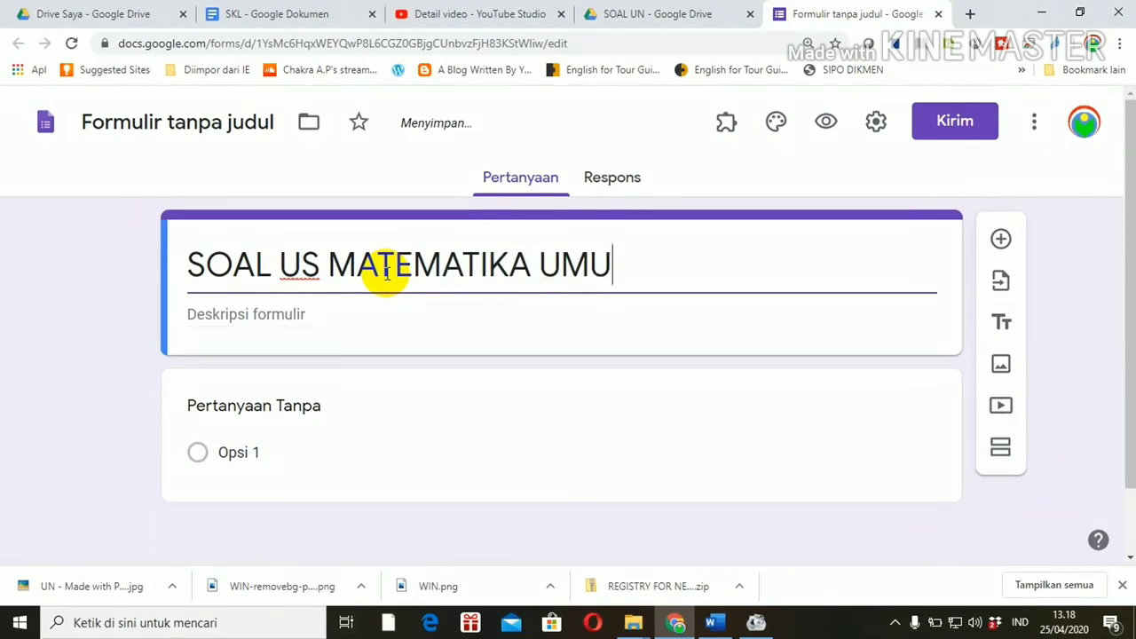
pyautogui.write('M IPS')
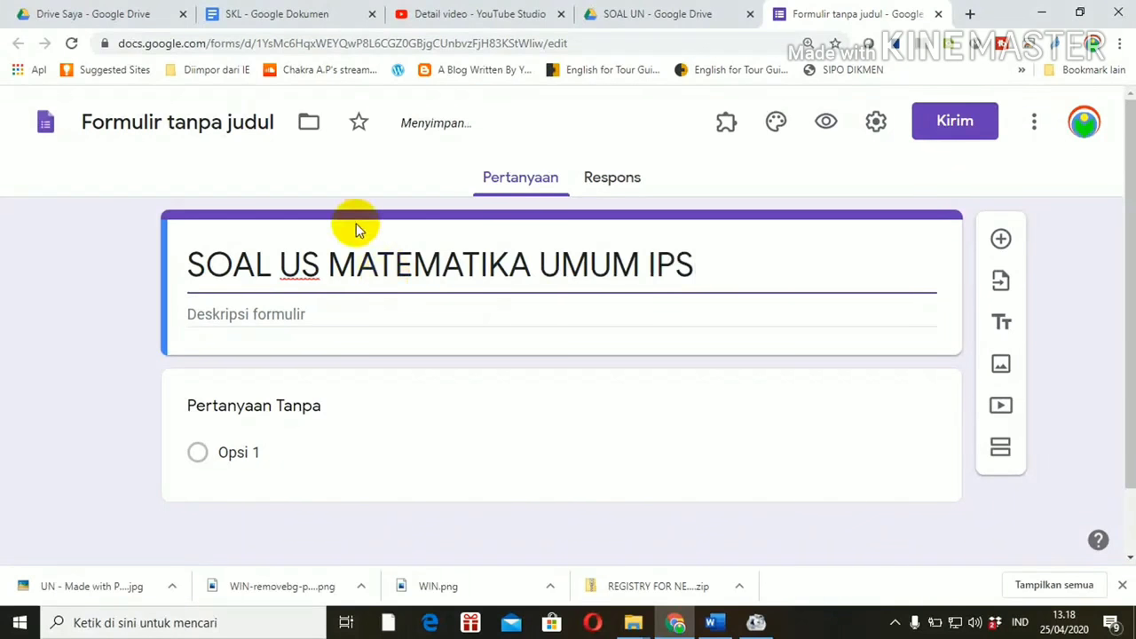
pyautogui.click(231, 122)
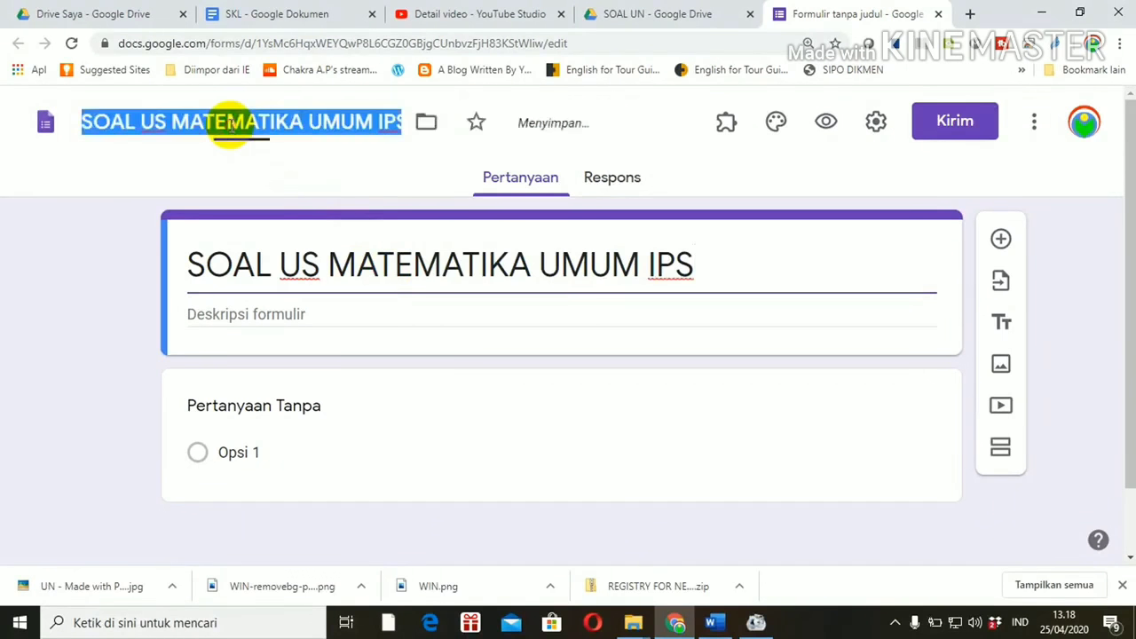
pyautogui.click(314, 399)
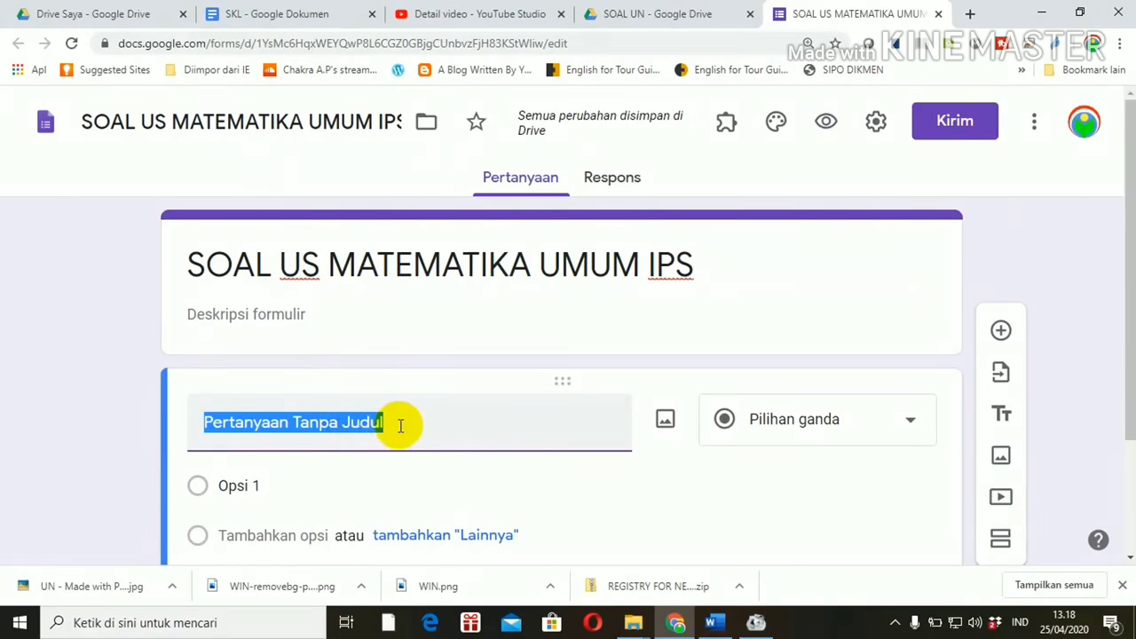
# Step: Title the first question 'Nama' and make it required
pyautogui.write('n')
pyautogui.press('BackSpace')
pyautogui.write('nAM')
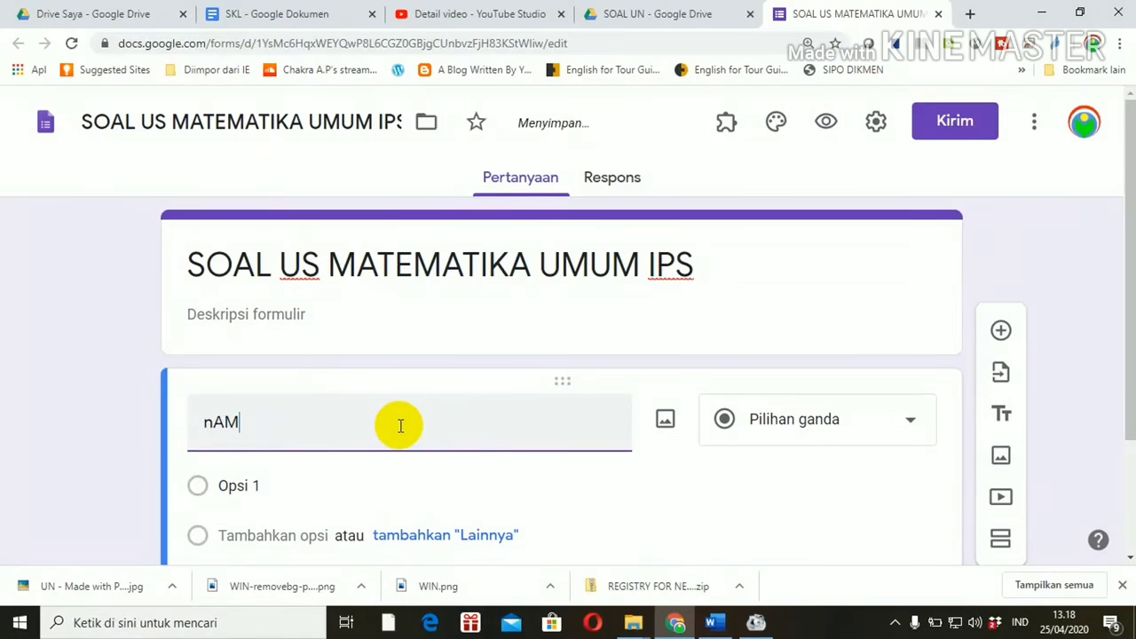
pyautogui.press('BackSpace')
pyautogui.press('BackSpace')
pyautogui.press('BackSpace')
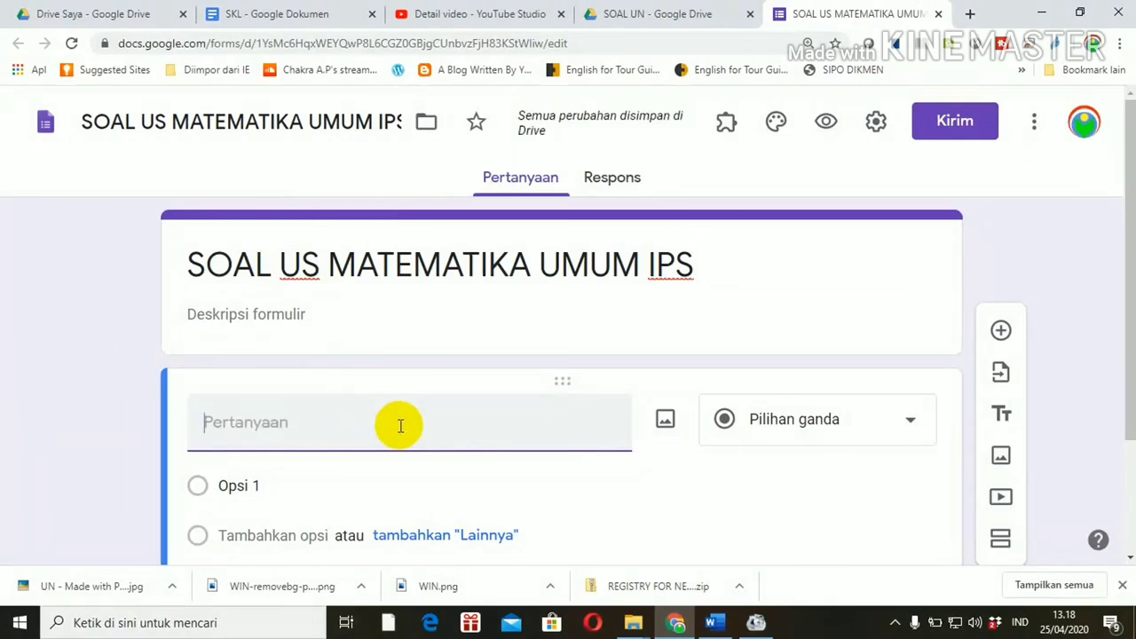
pyautogui.write('nAMA')
pyautogui.press('BackSpace')
pyautogui.press('BackSpace')
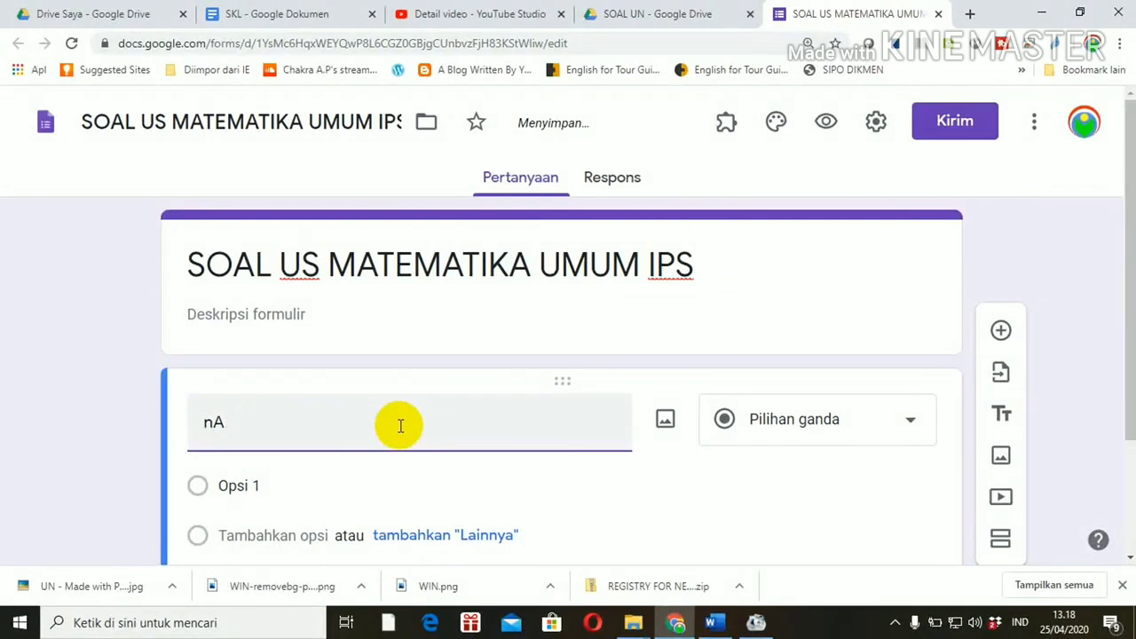
pyautogui.press('BackSpace')
pyautogui.press('BackSpace')
pyautogui.write('Nama')
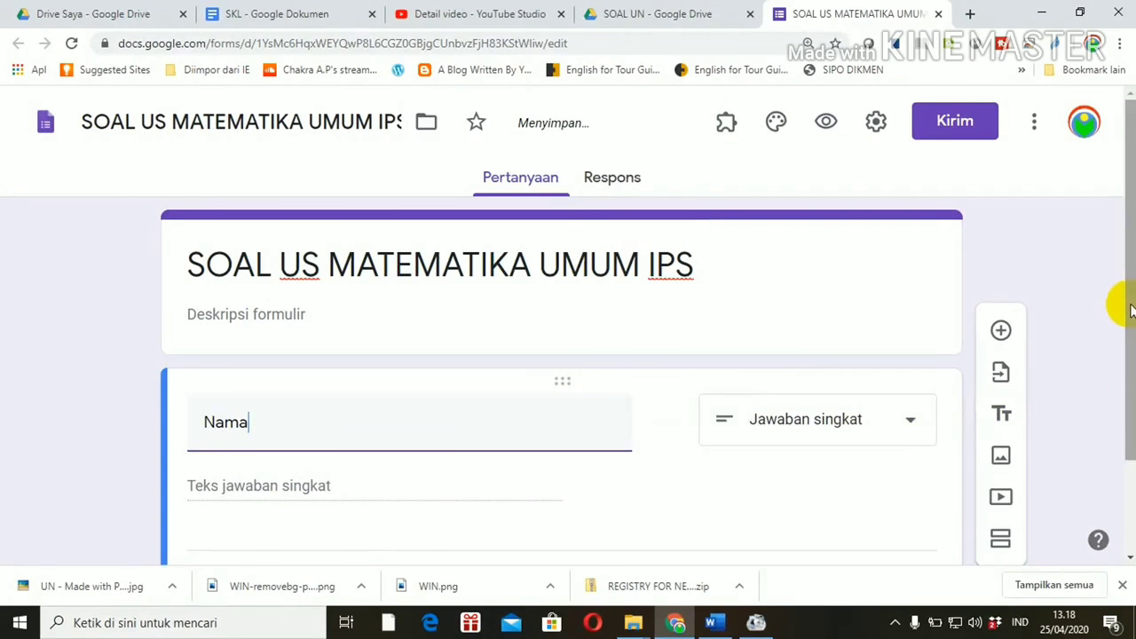
pyautogui.moveTo(1131, 310); pyautogui.dragTo(1115, 432)
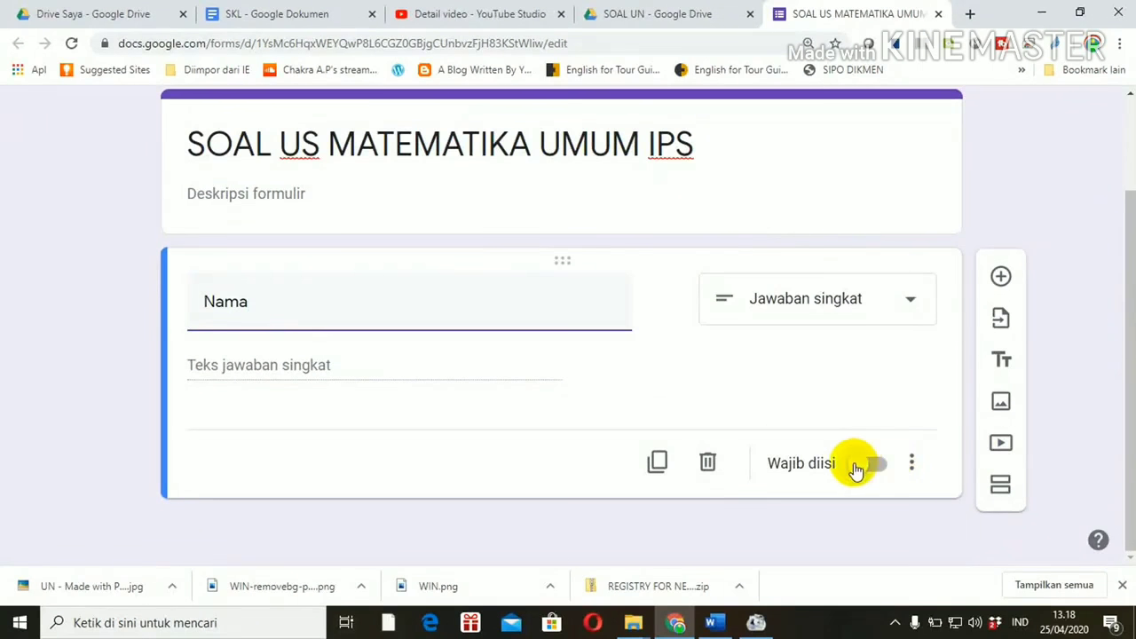
pyautogui.click(858, 467)
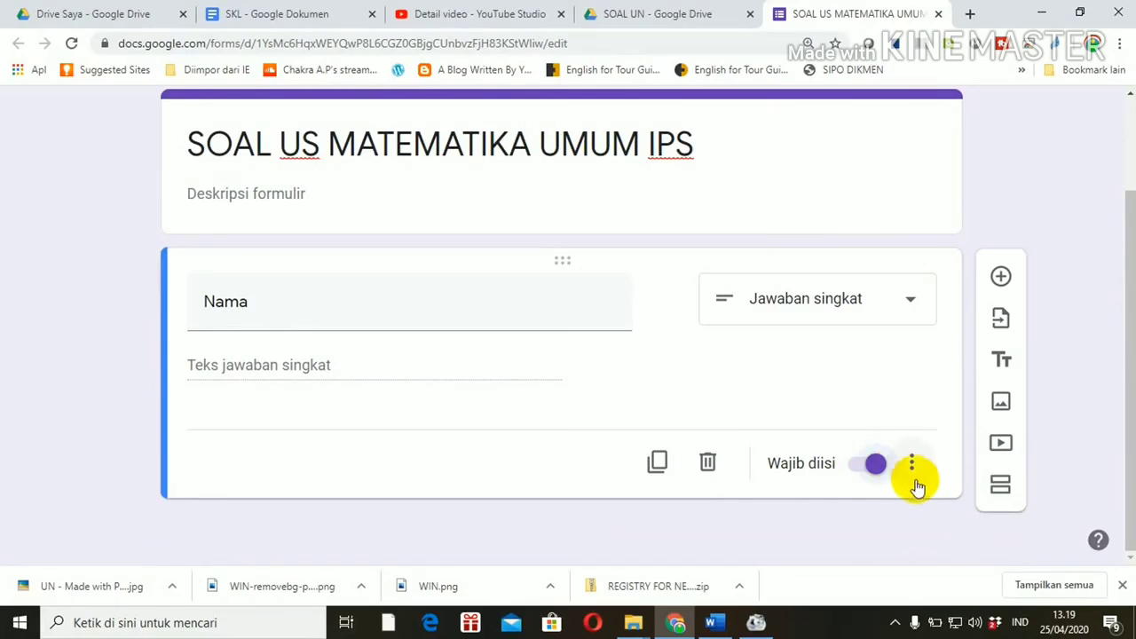
# Step: Add a drop-down question 'Kelas' whose first option is XII IPS 1
pyautogui.click(995, 282)
pyautogui.write('K')
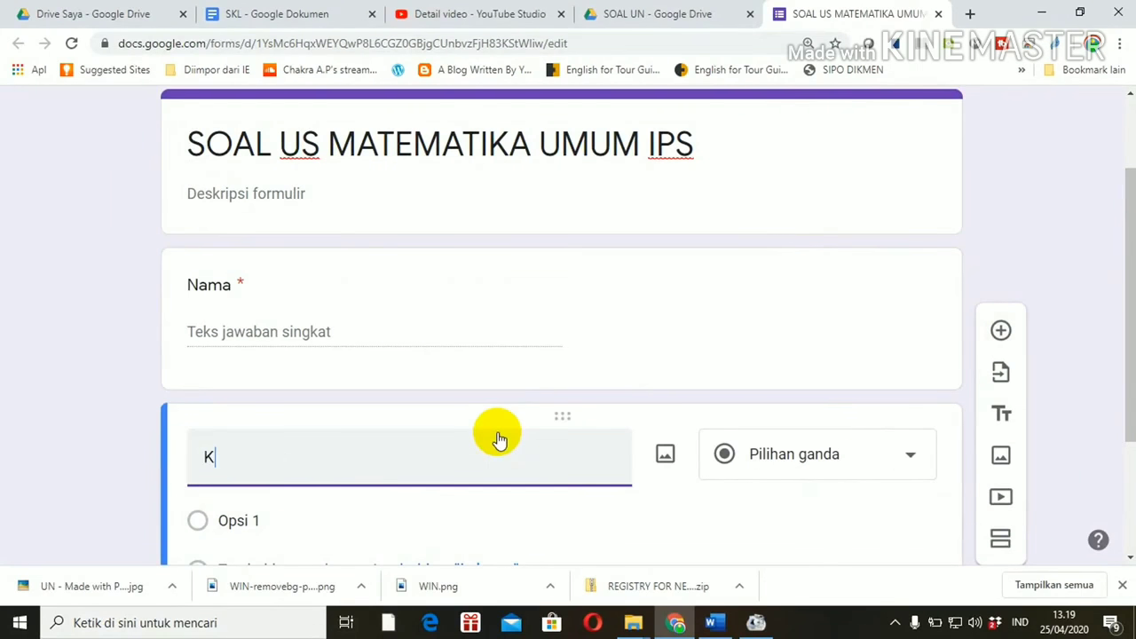
pyautogui.write('elas')
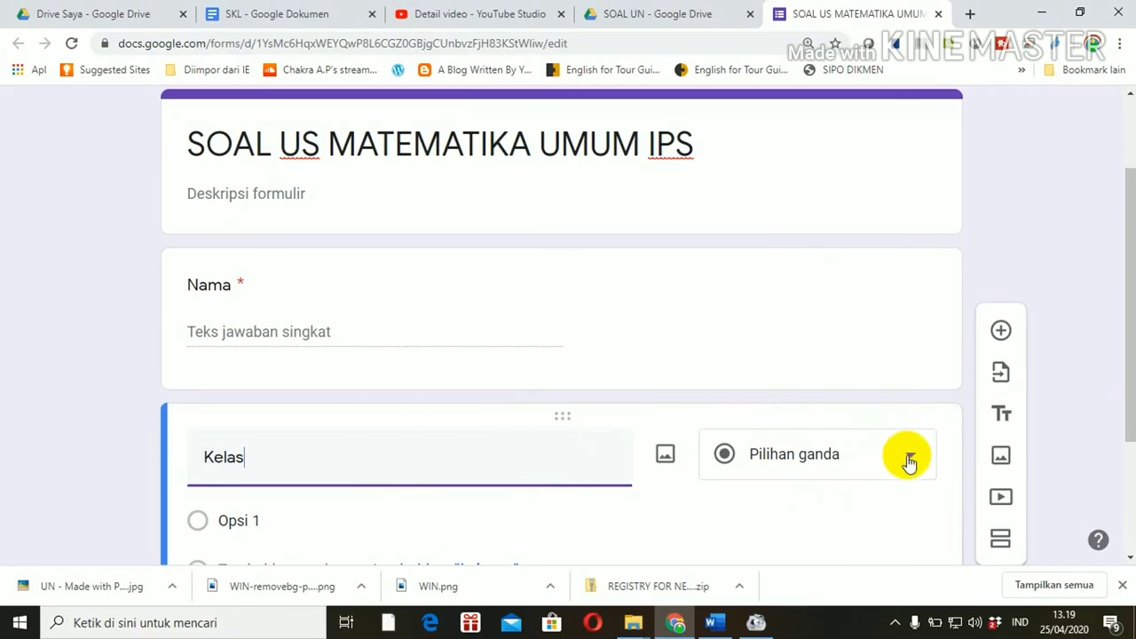
pyautogui.click(910, 460)
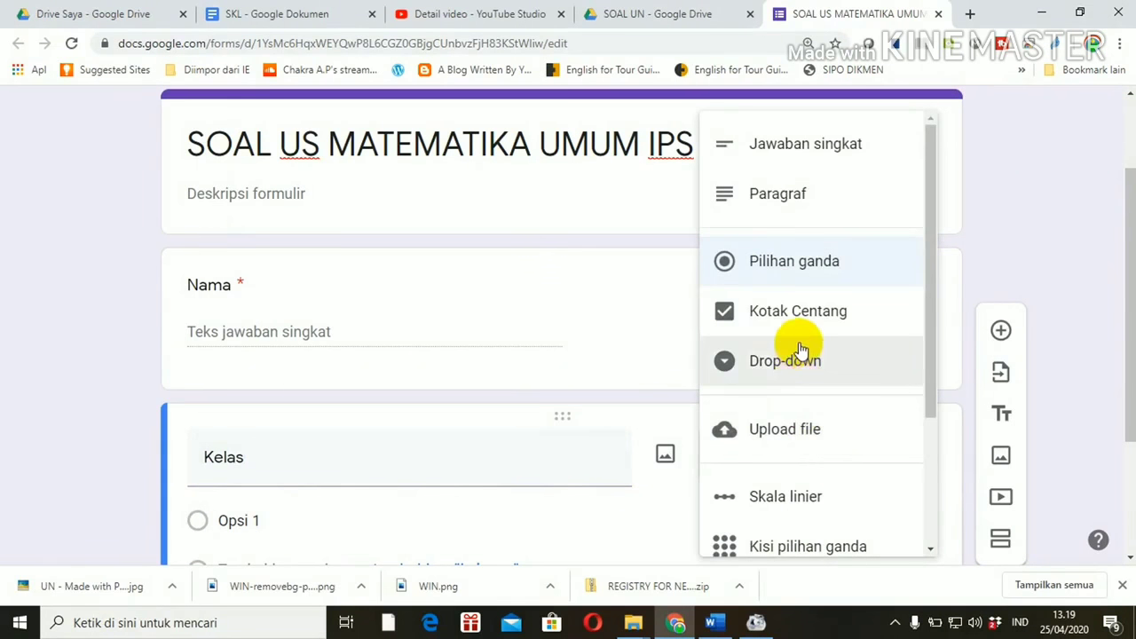
pyautogui.click(799, 351)
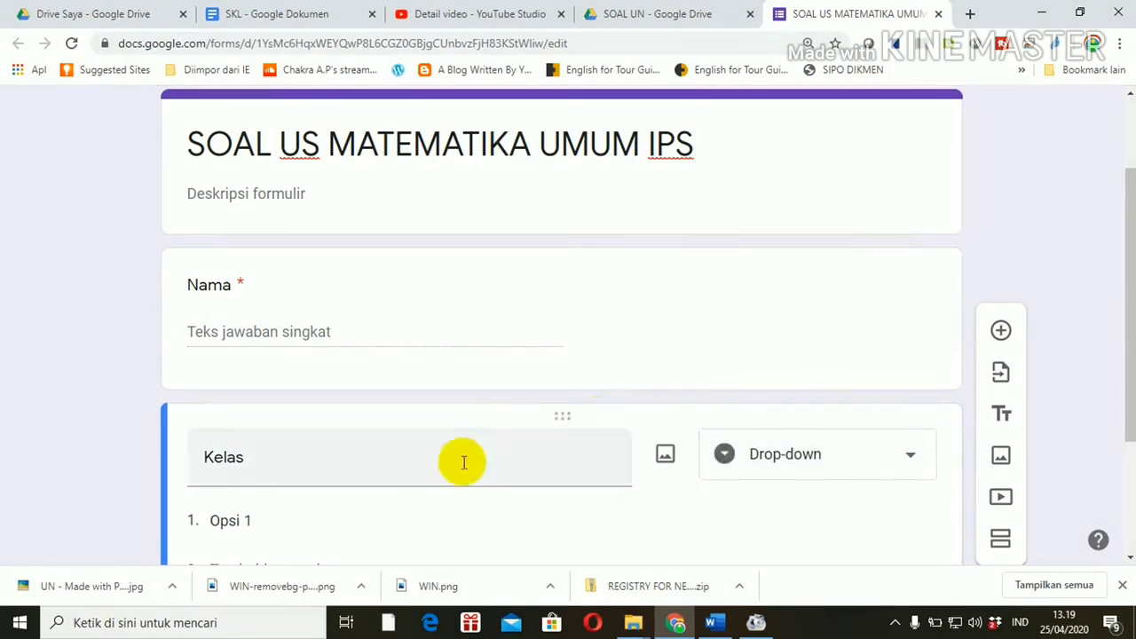
pyautogui.click(364, 511)
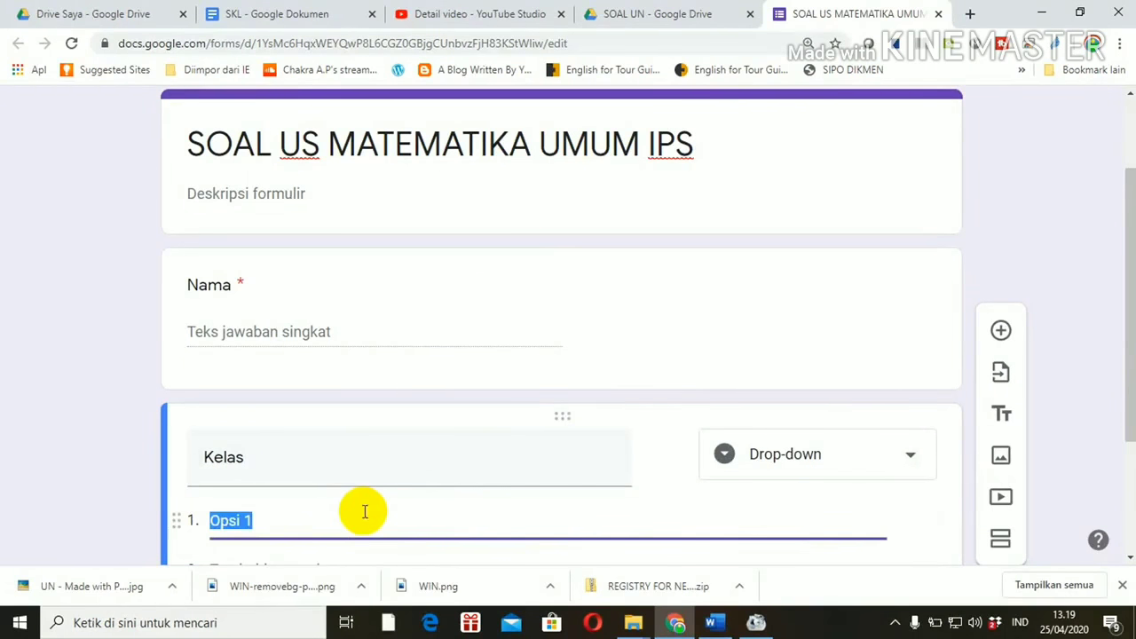
pyautogui.write('XII IPS')
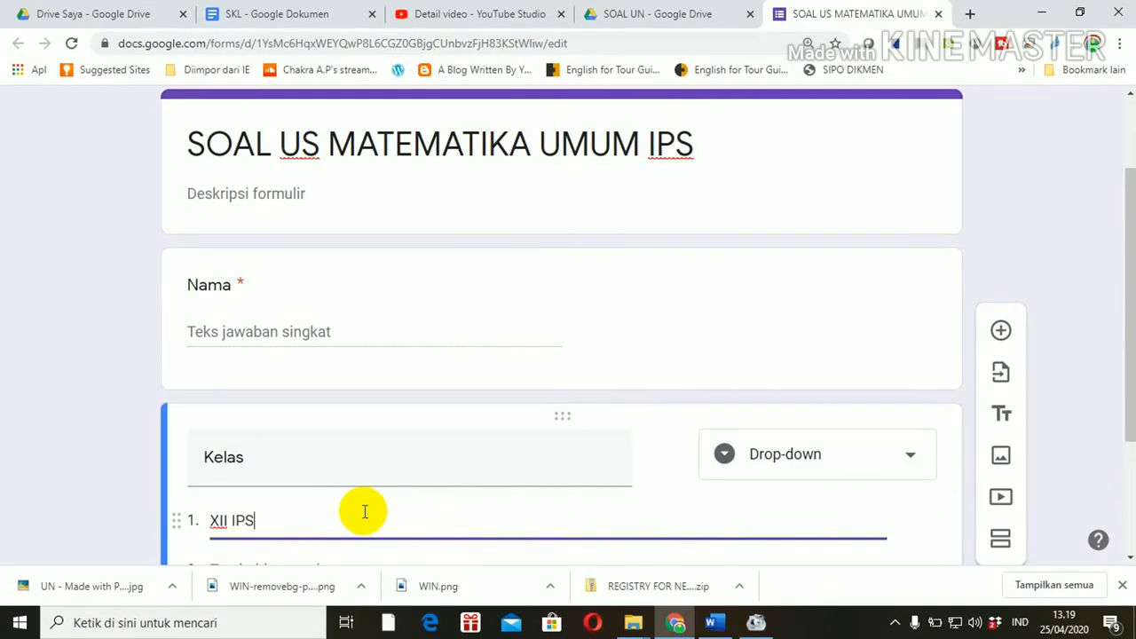
pyautogui.write(' 1')
pyautogui.press('BackSpace')
pyautogui.press('BackSpace')
pyautogui.press('BackSpace')
pyautogui.write('1')
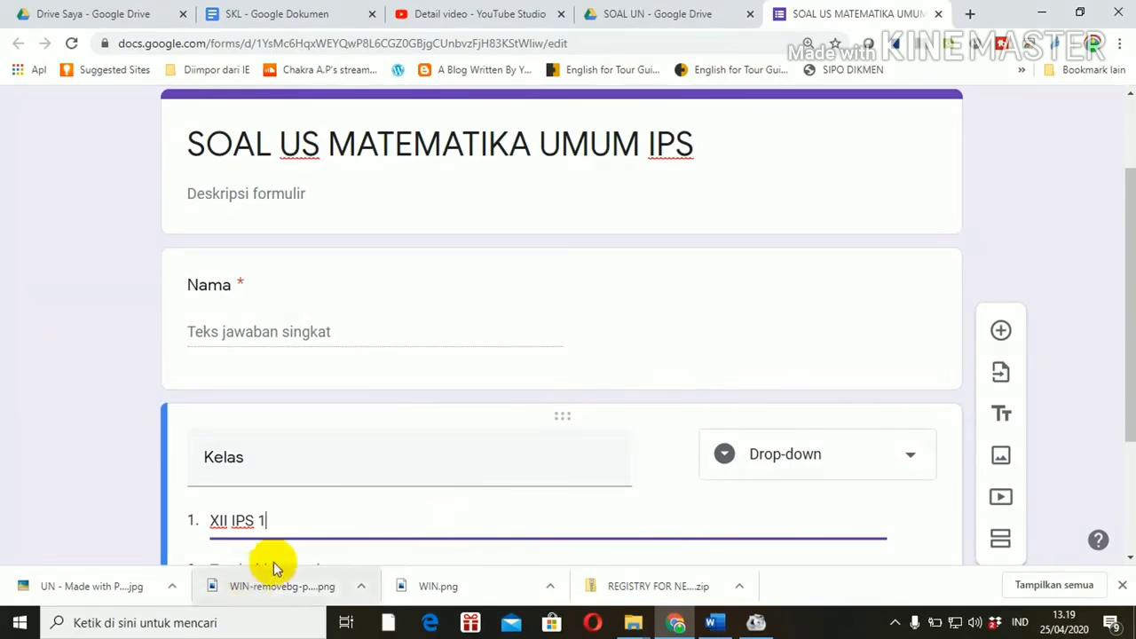
# Step: Add options XII IPS 2 and XII IPS 3, make Kelas required, and add a new section
pyautogui.moveTo(1127, 337); pyautogui.dragTo(1125, 442)
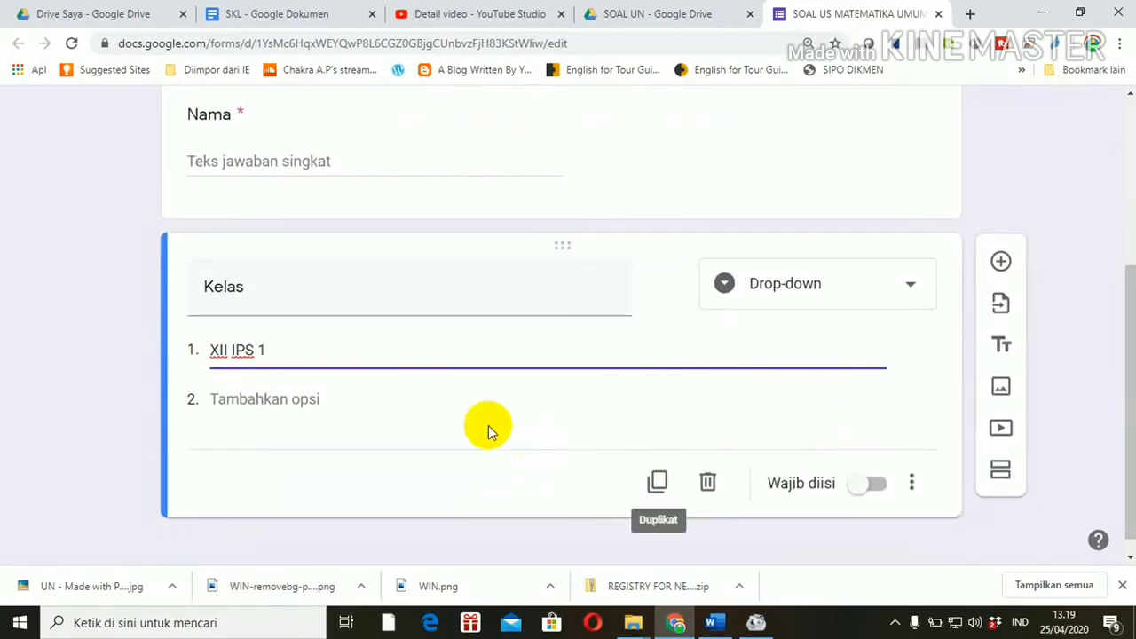
pyautogui.click(363, 403)
pyautogui.click(306, 401)
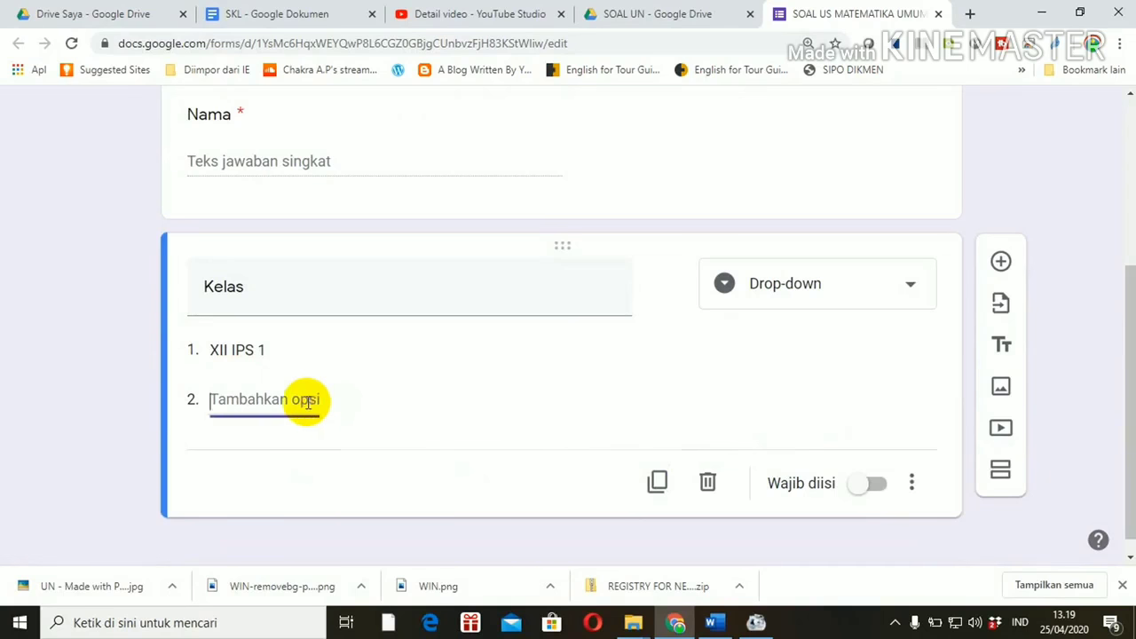
pyautogui.write('XII IPS 2')
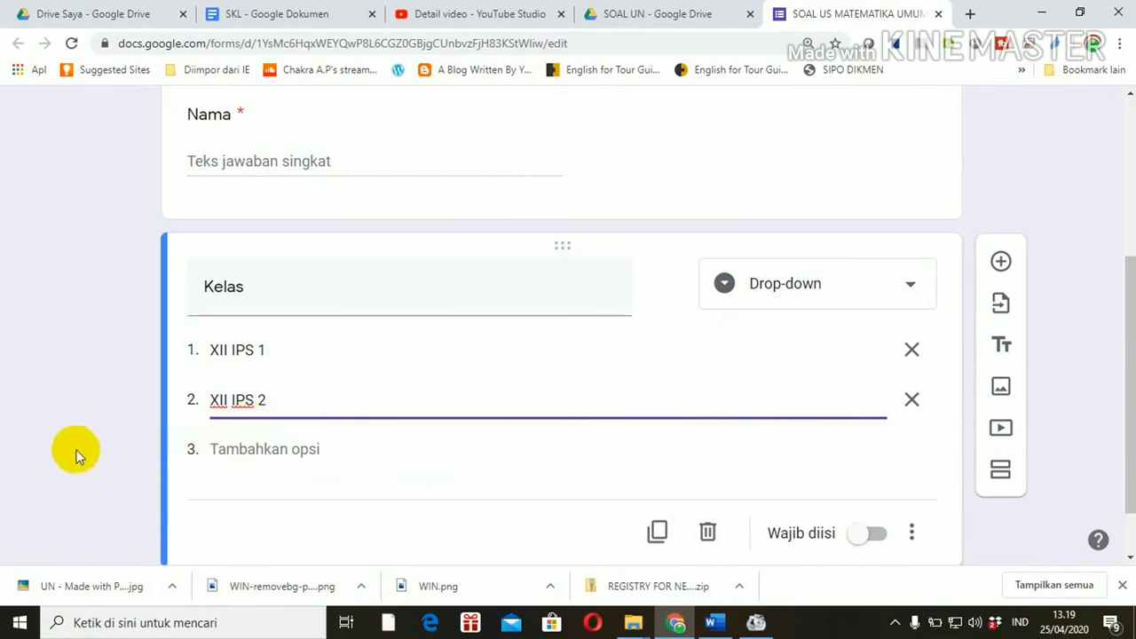
pyautogui.click(234, 448)
pyautogui.write('XII IPS 3')
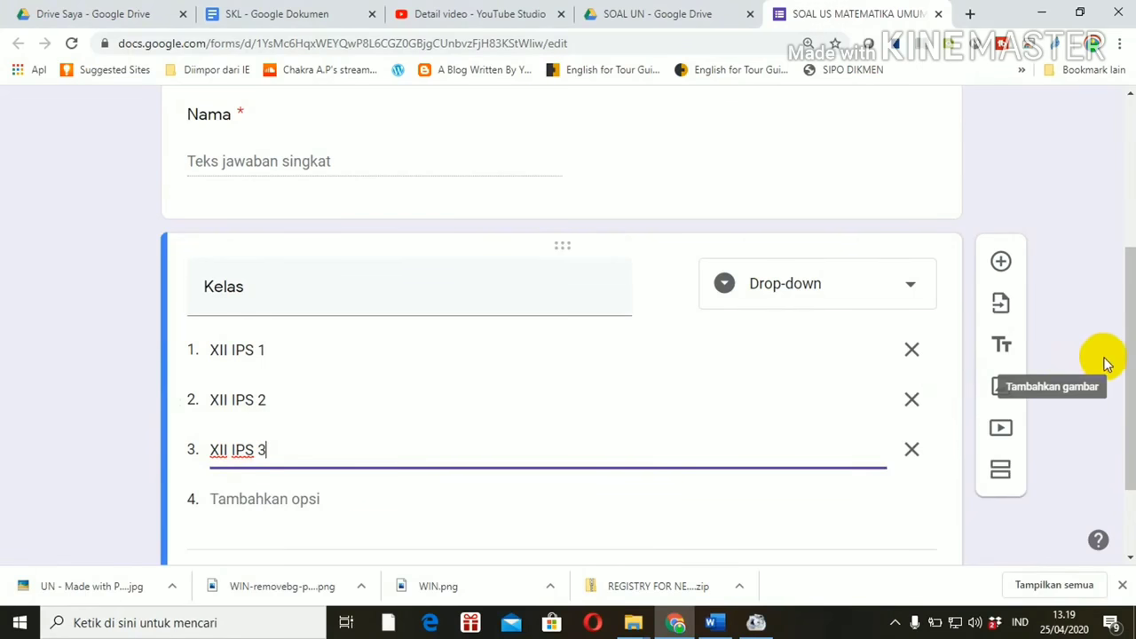
pyautogui.moveTo(1128, 375); pyautogui.dragTo(1131, 448)
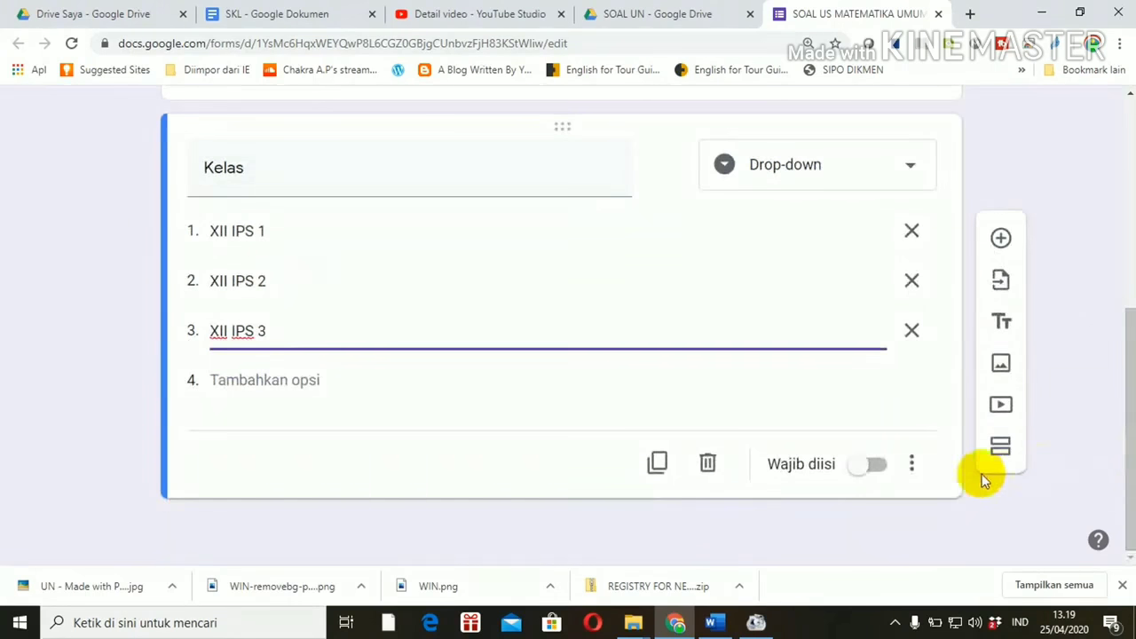
pyautogui.click(861, 468)
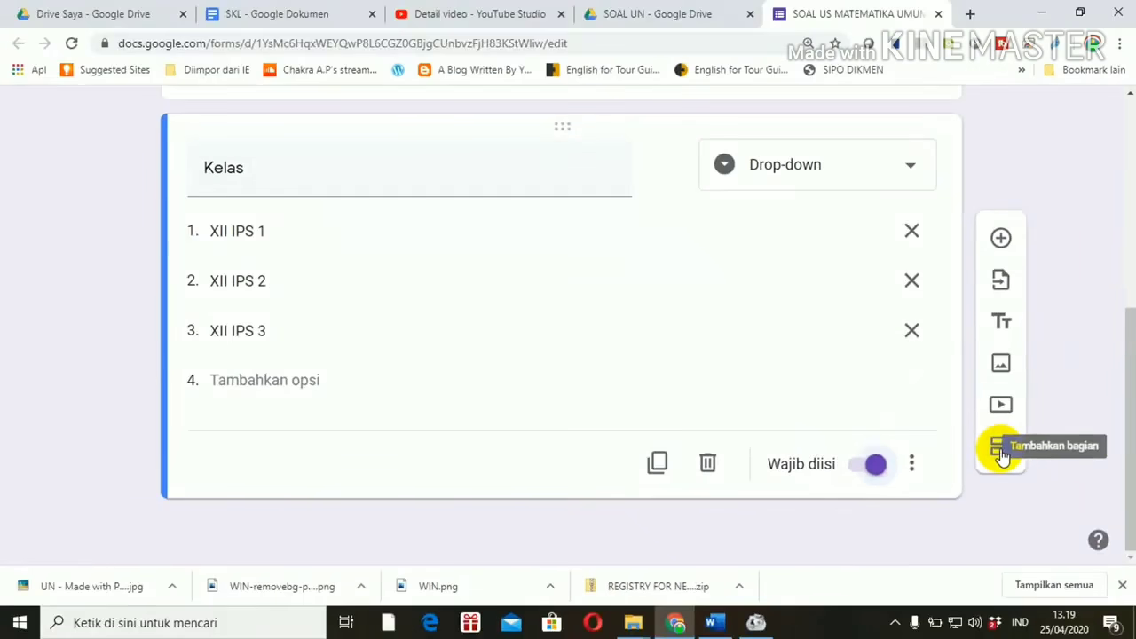
pyautogui.click(726, 319)
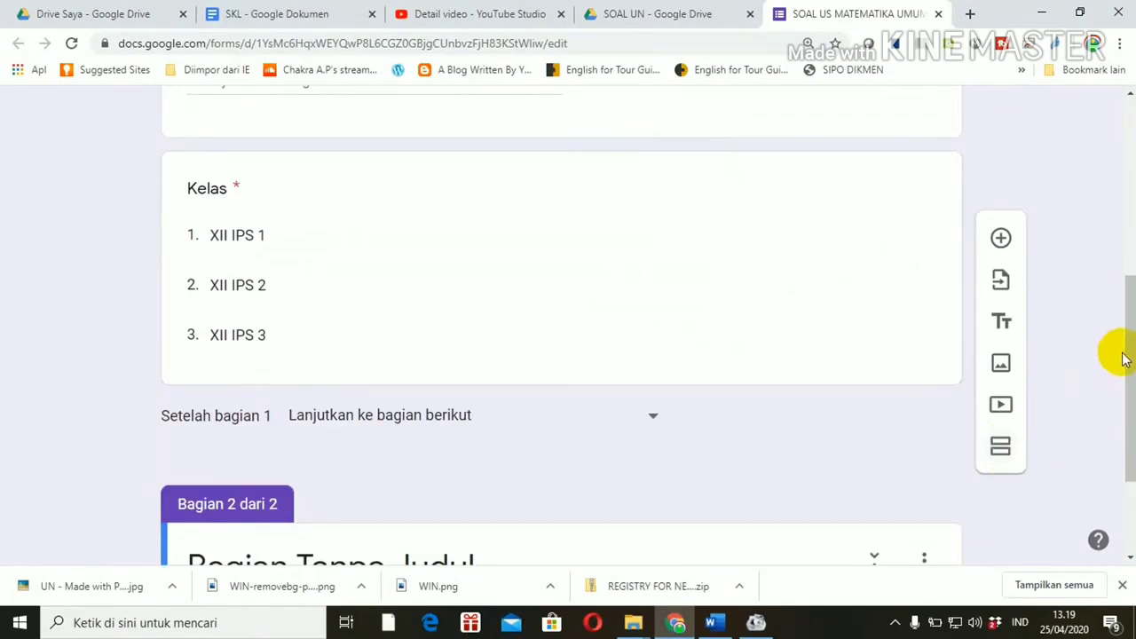
# Step: Name the second section 'SOAL' and add a new multiple-choice question under it
pyautogui.moveTo(1124, 359); pyautogui.dragTo(1123, 434)
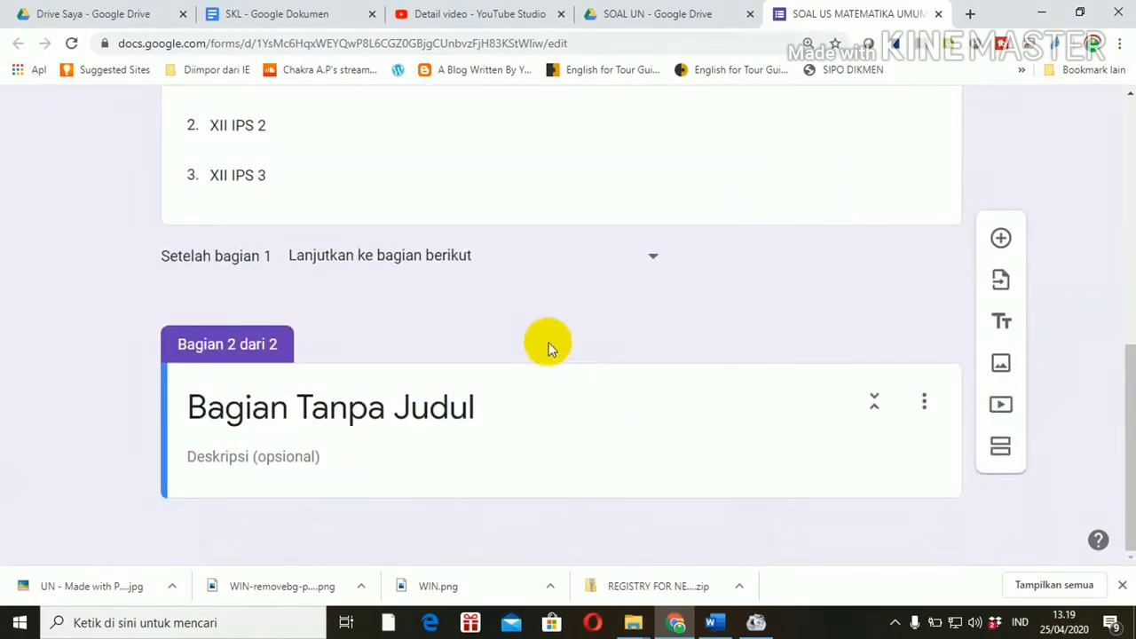
pyautogui.click(495, 394)
pyautogui.write('S')
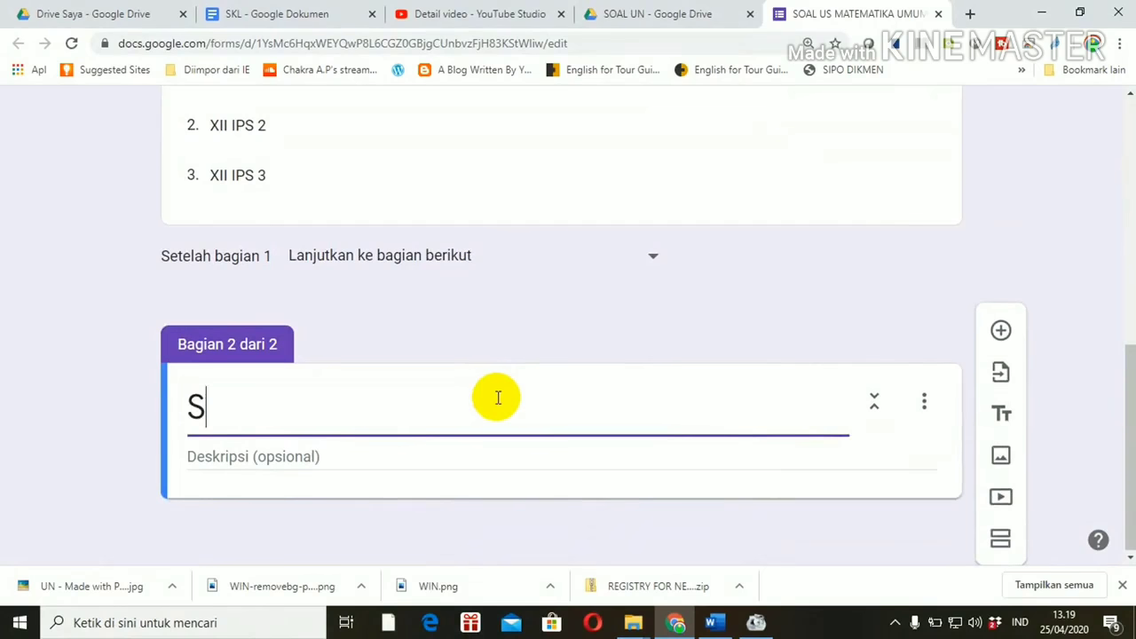
pyautogui.write('OAL')
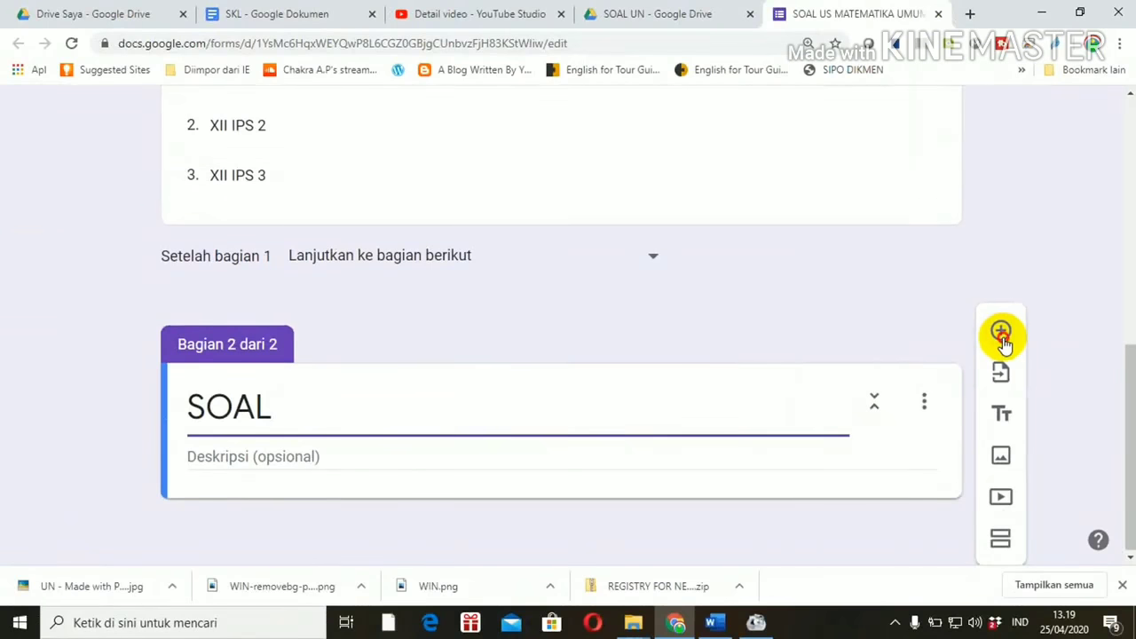
pyautogui.click(733, 318)
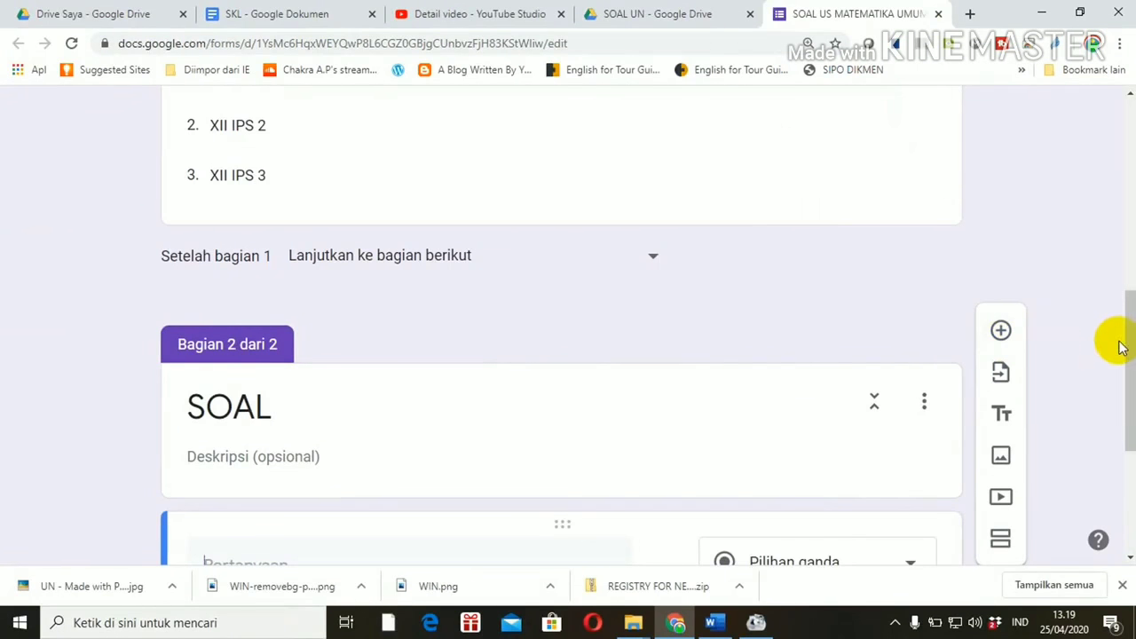
pyautogui.moveTo(1126, 349); pyautogui.dragTo(1127, 435)
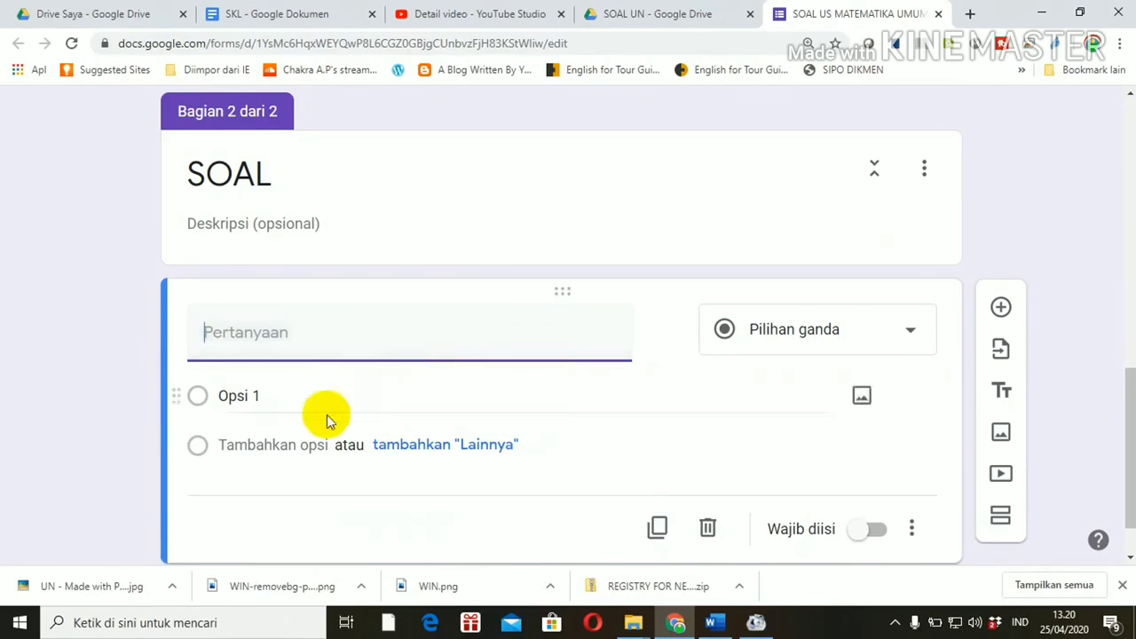
# Step: Search Windows for 'snipp' to launch Snipping Tool
pyautogui.click(207, 623)
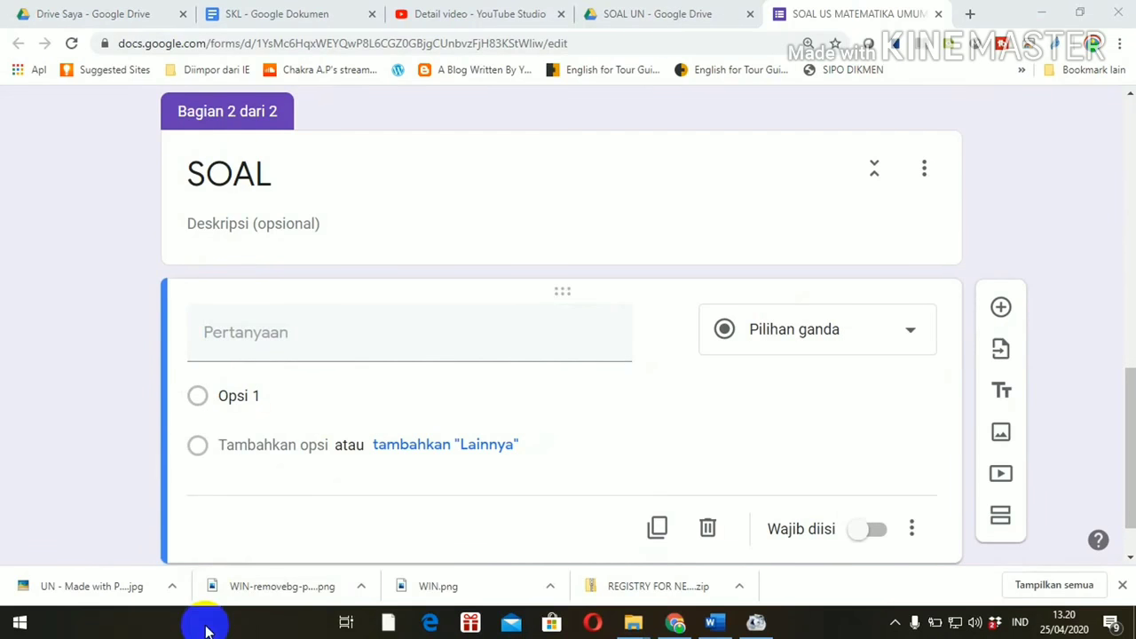
pyautogui.click(207, 628)
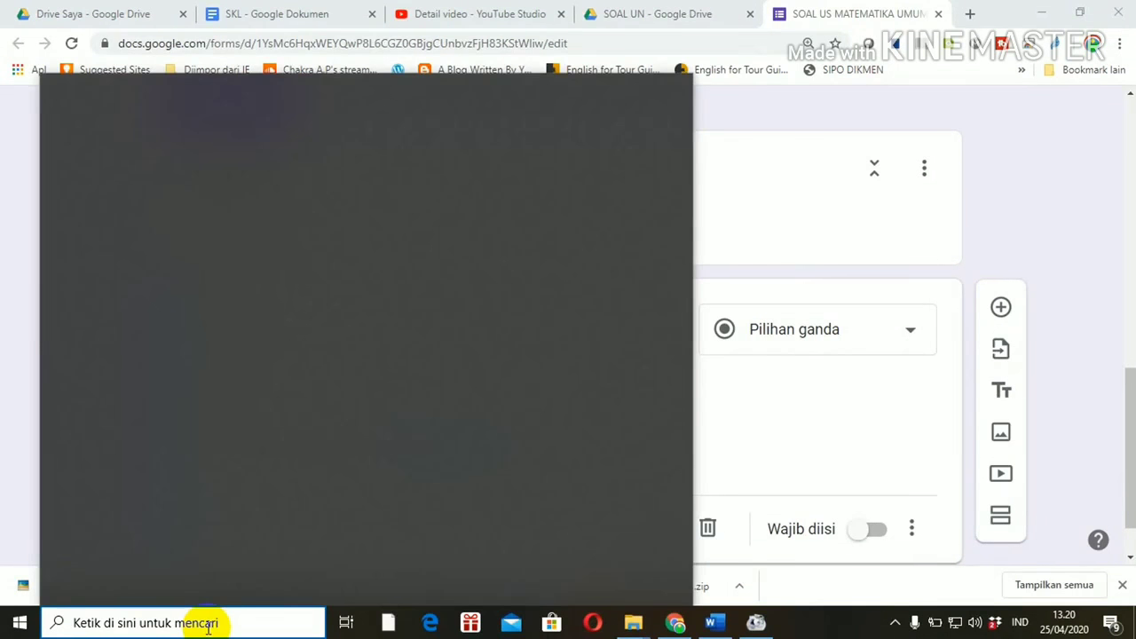
pyautogui.write('sn')
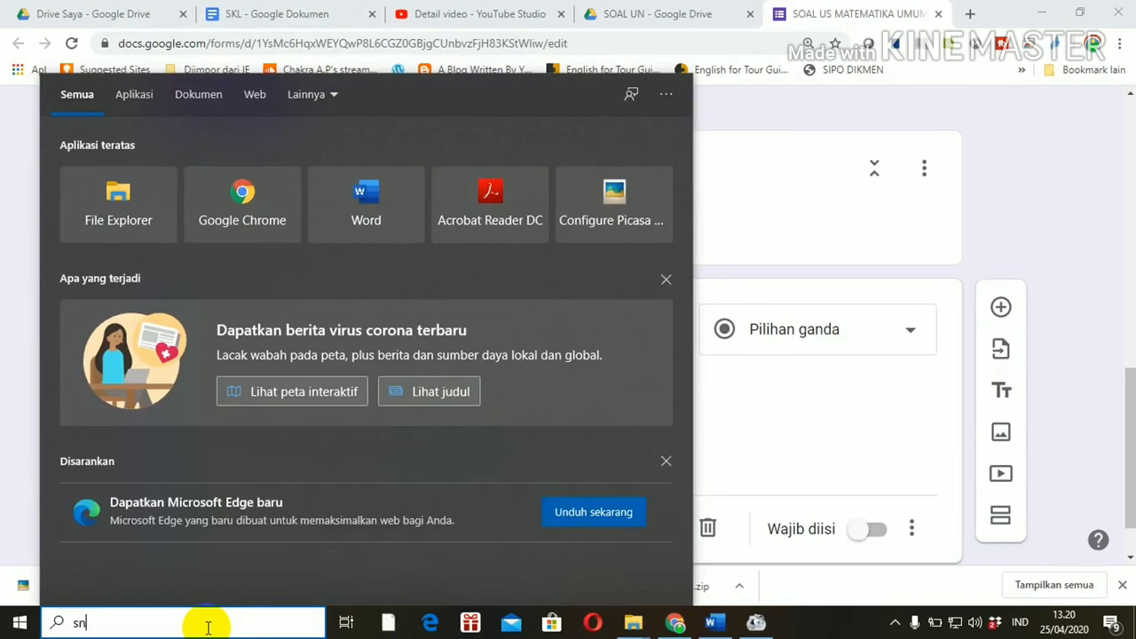
pyautogui.write('ipp')
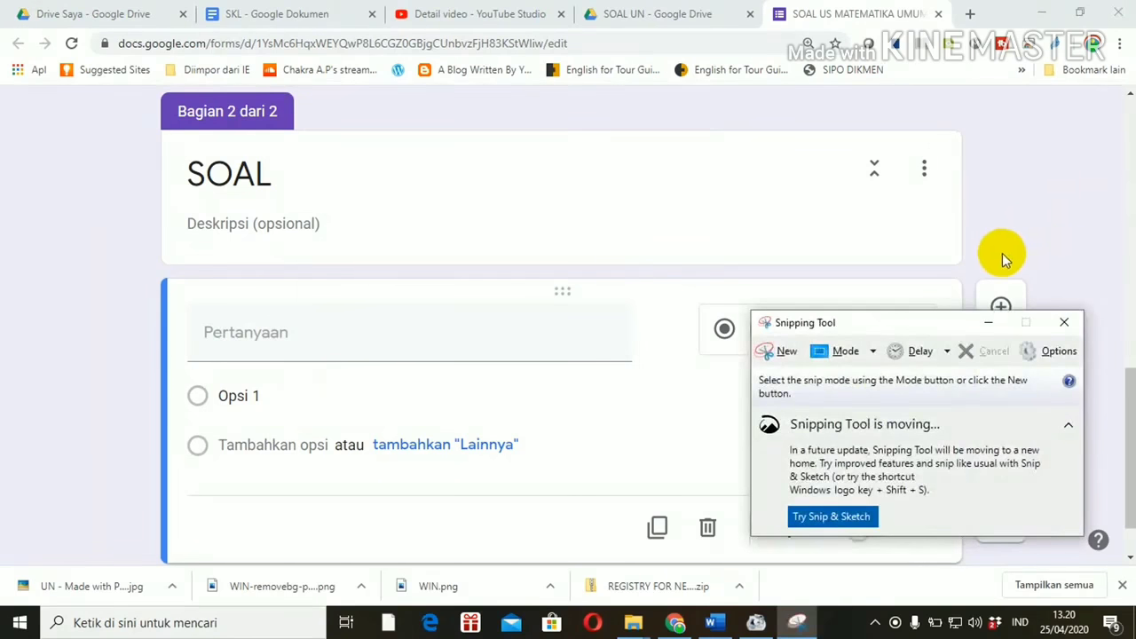
# Step: Bring SOAL UTAMA.docx to the front in Word, scroll through its questions and return to the top
pyautogui.moveTo(716, 626)
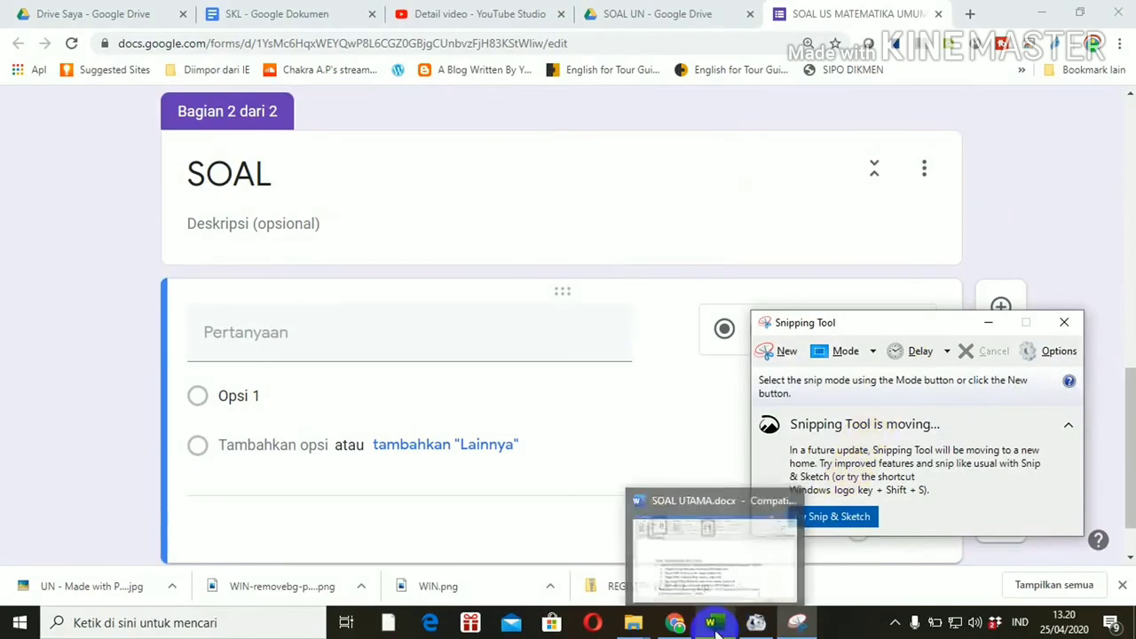
pyautogui.click(714, 550)
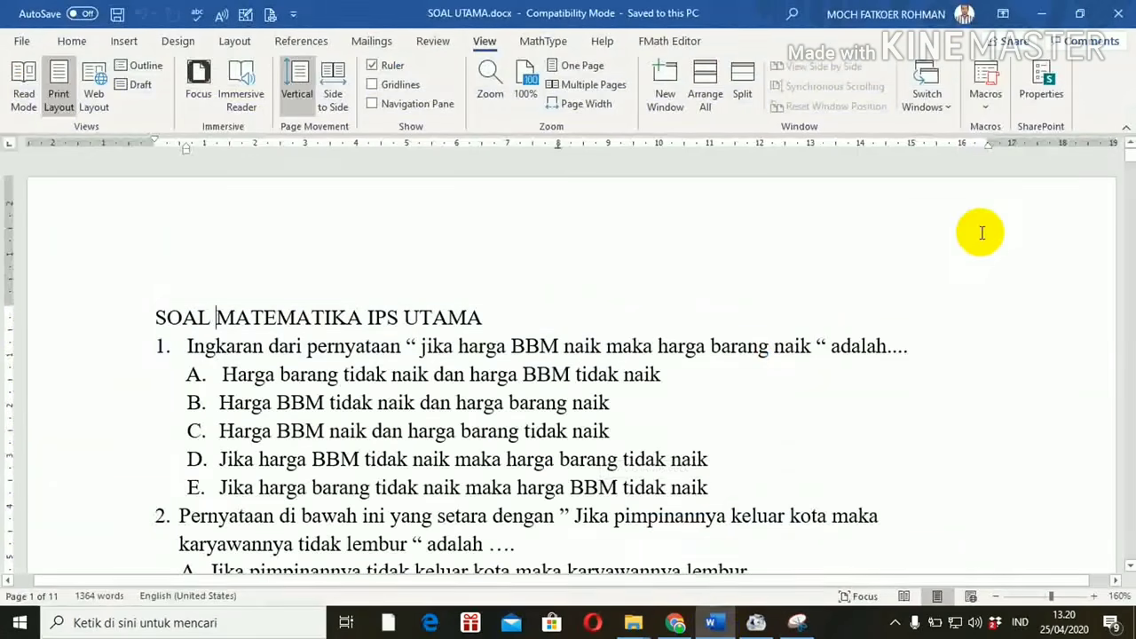
pyautogui.click(1129, 164)
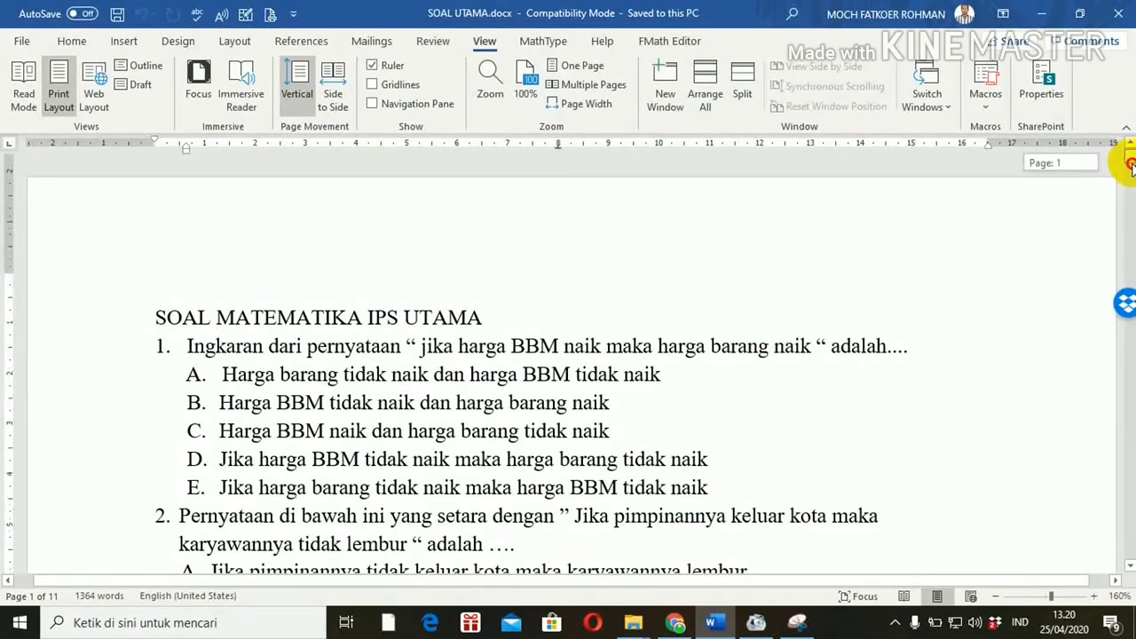
pyautogui.moveTo(1129, 164); pyautogui.dragTo(1131, 168)
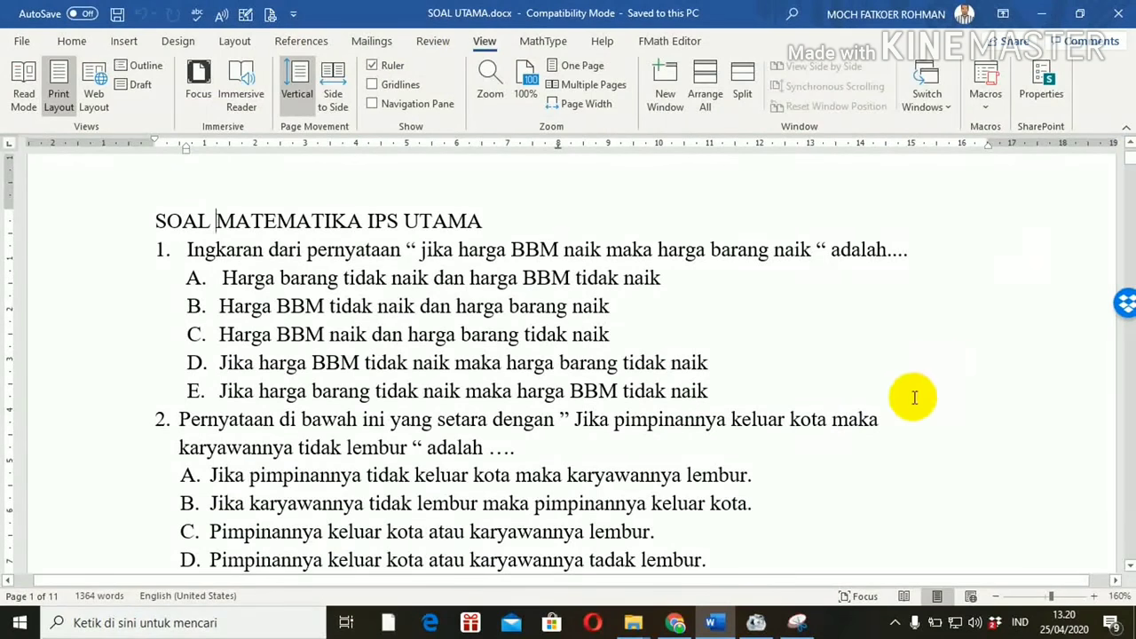
pyautogui.click(786, 548)
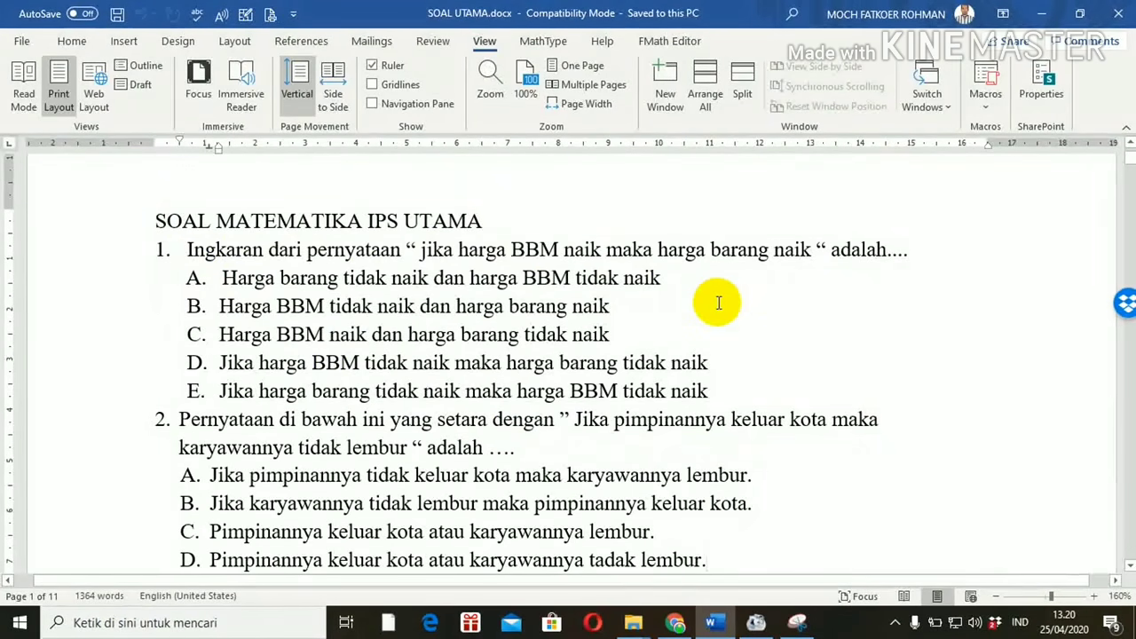
pyautogui.moveTo(1128, 159); pyautogui.dragTo(1128, 182)
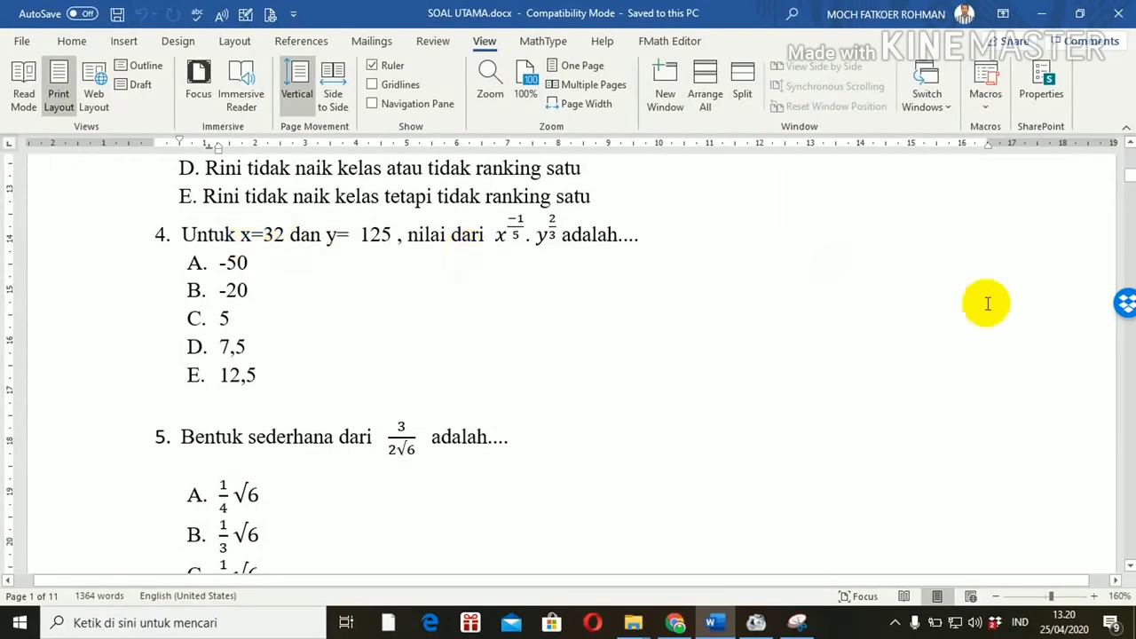
pyautogui.moveTo(1129, 182); pyautogui.dragTo(515, 443)
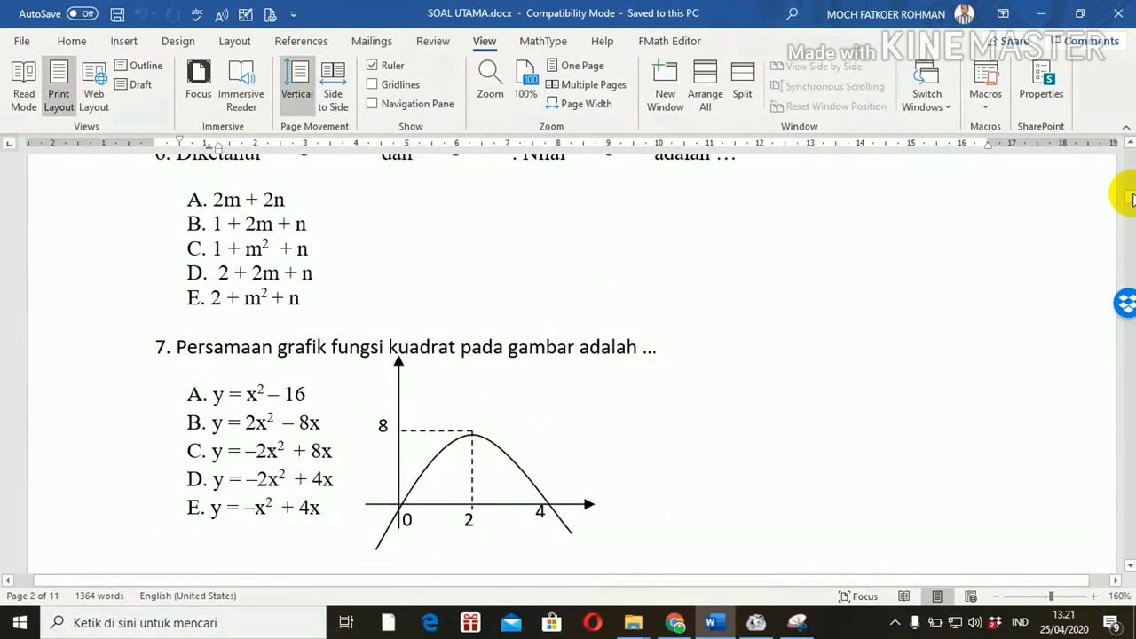
pyautogui.moveTo(1129, 195); pyautogui.dragTo(1130, 166)
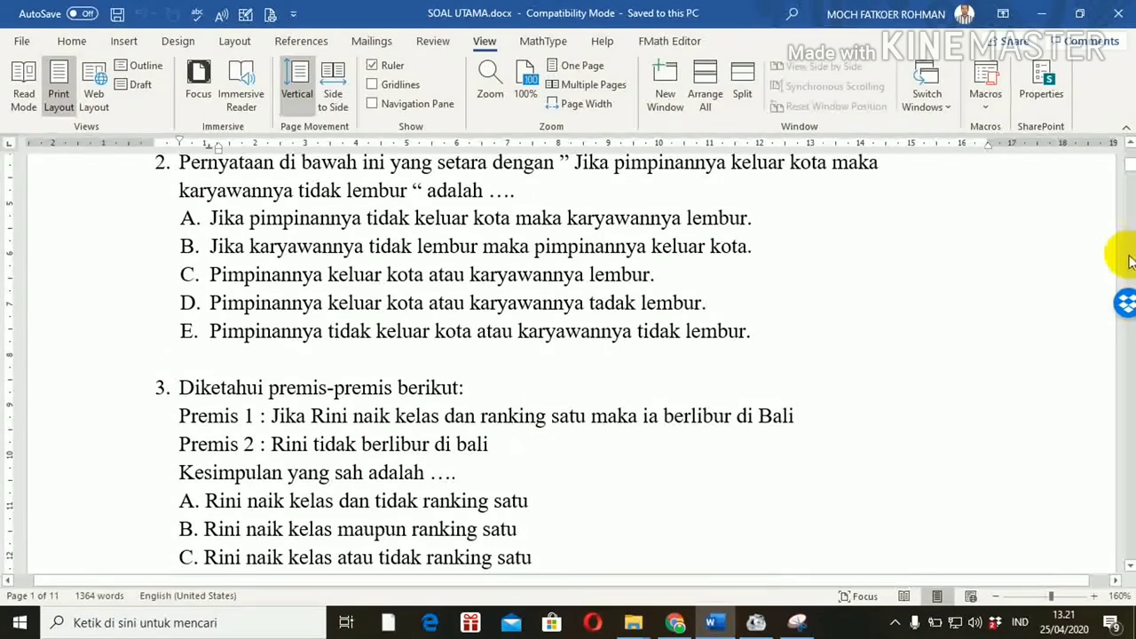
pyautogui.moveTo(1129, 144); pyautogui.dragTo(1130, 145)
# Step: Snip question 1 with options A–E and open the Save As dialog
pyautogui.click(795, 623)
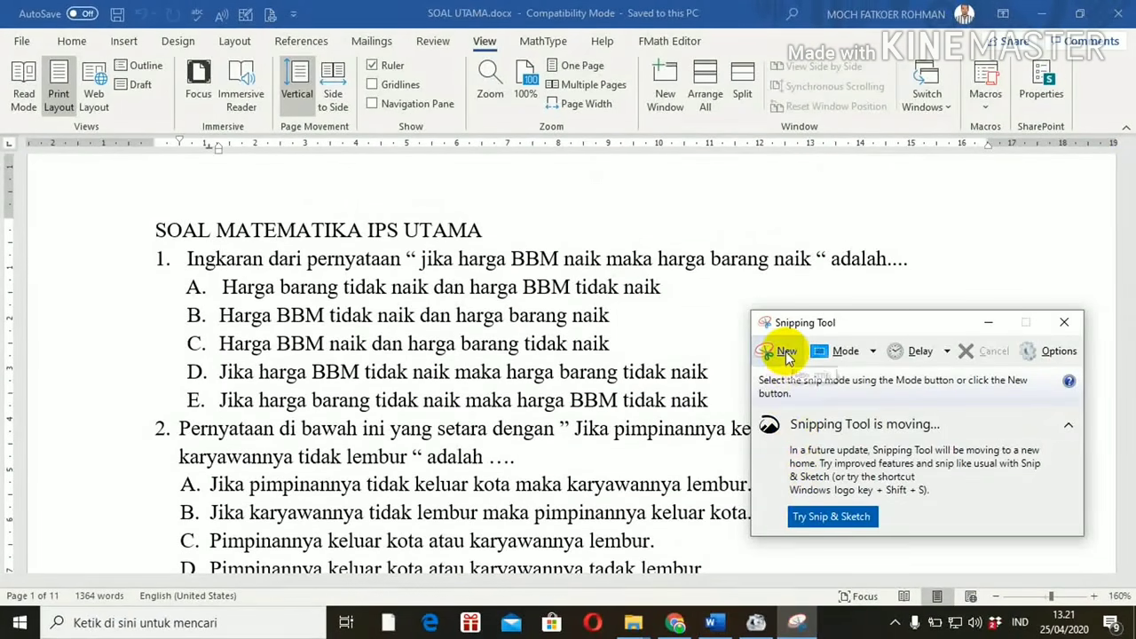
pyautogui.click(785, 351)
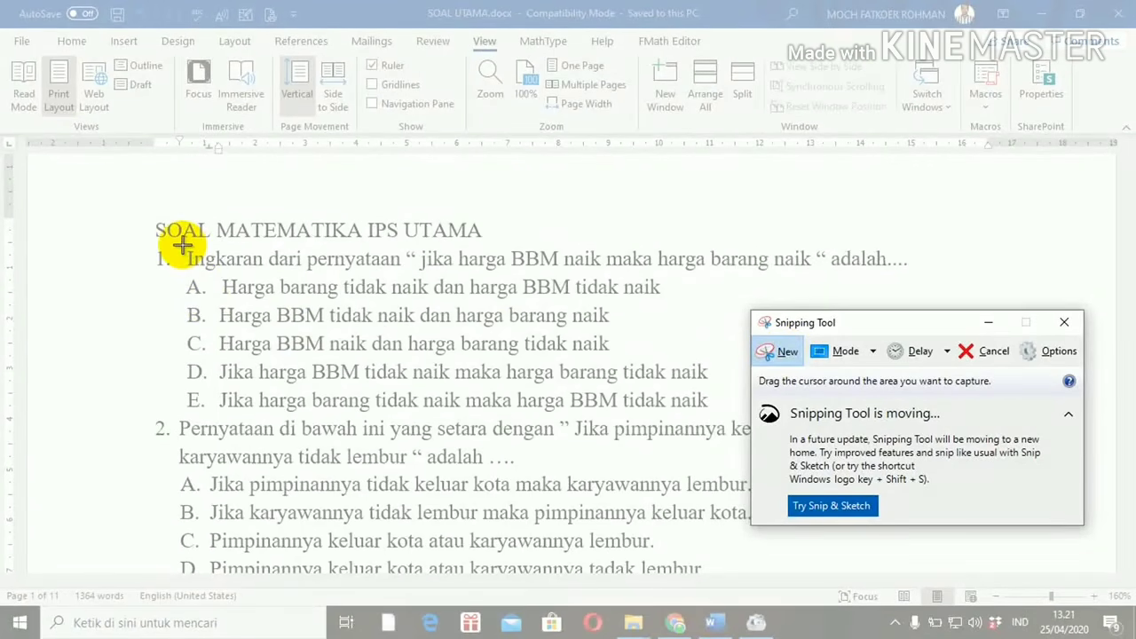
pyautogui.moveTo(177, 247); pyautogui.dragTo(918, 415)
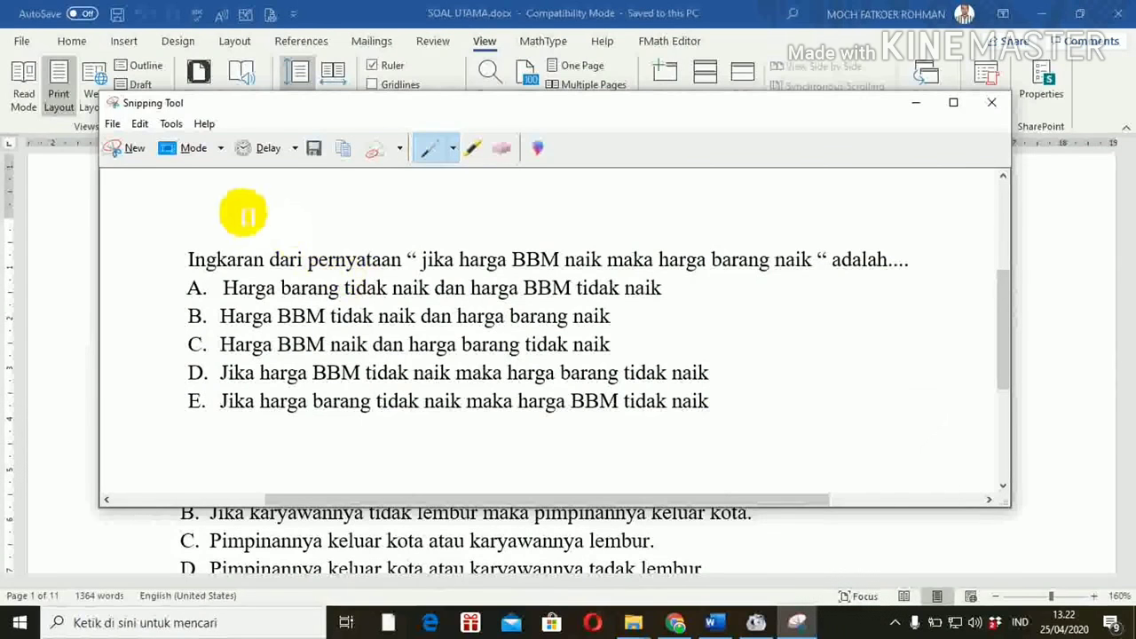
pyautogui.click(315, 148)
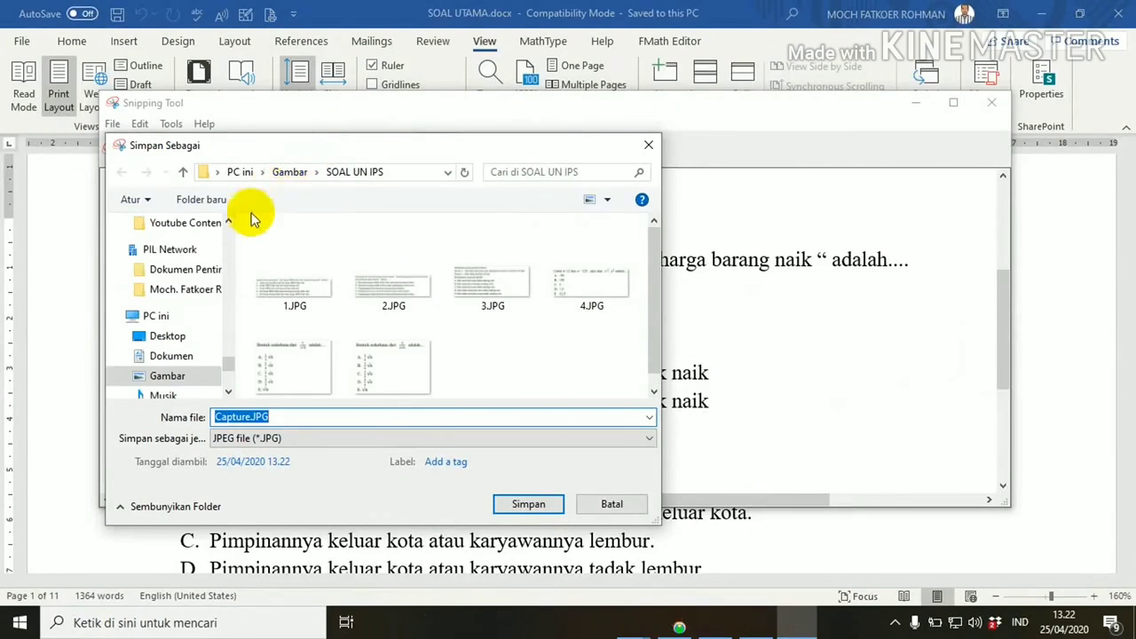
# Step: Create a folder 'SOAL-SOAL US' inside Gambar and open it
pyautogui.moveTo(228, 366); pyautogui.dragTo(228, 223)
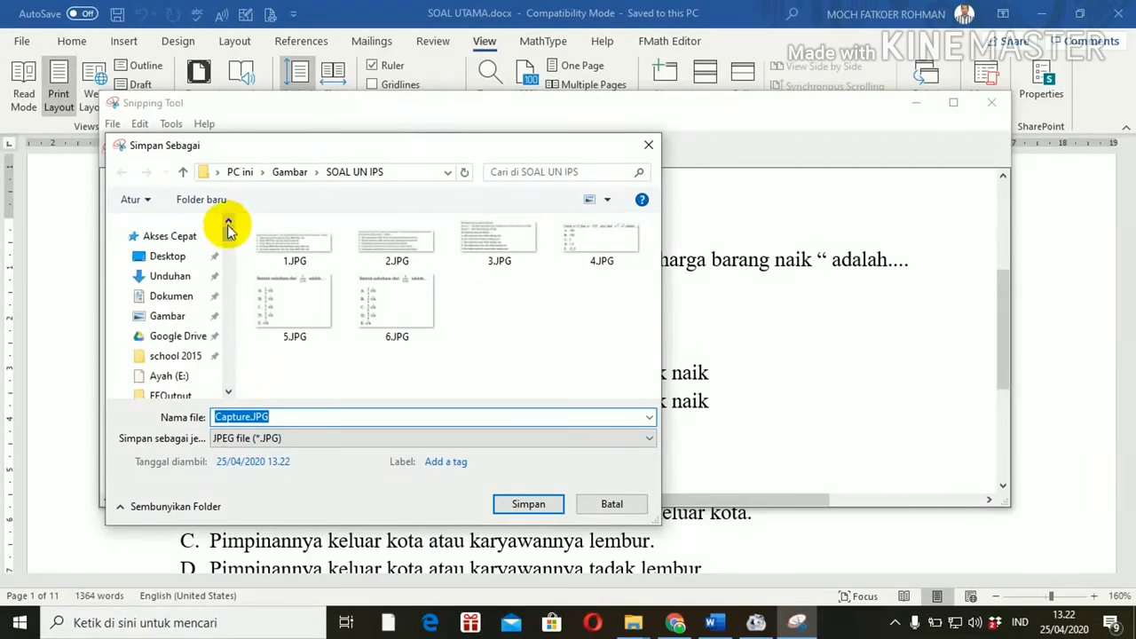
pyautogui.click(168, 321)
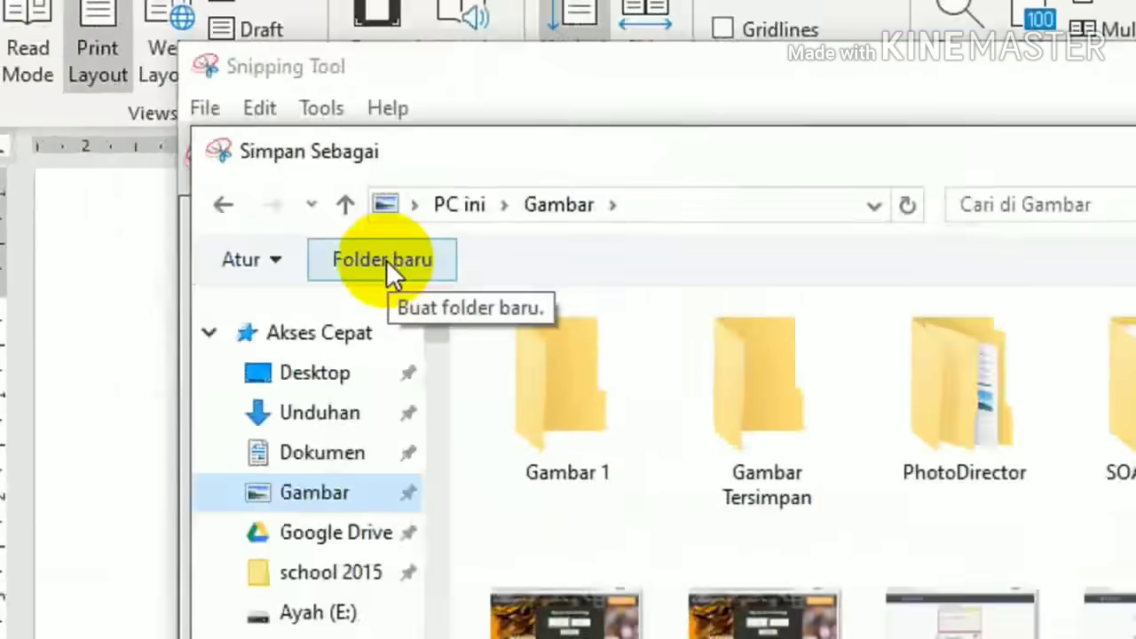
pyautogui.click(384, 260)
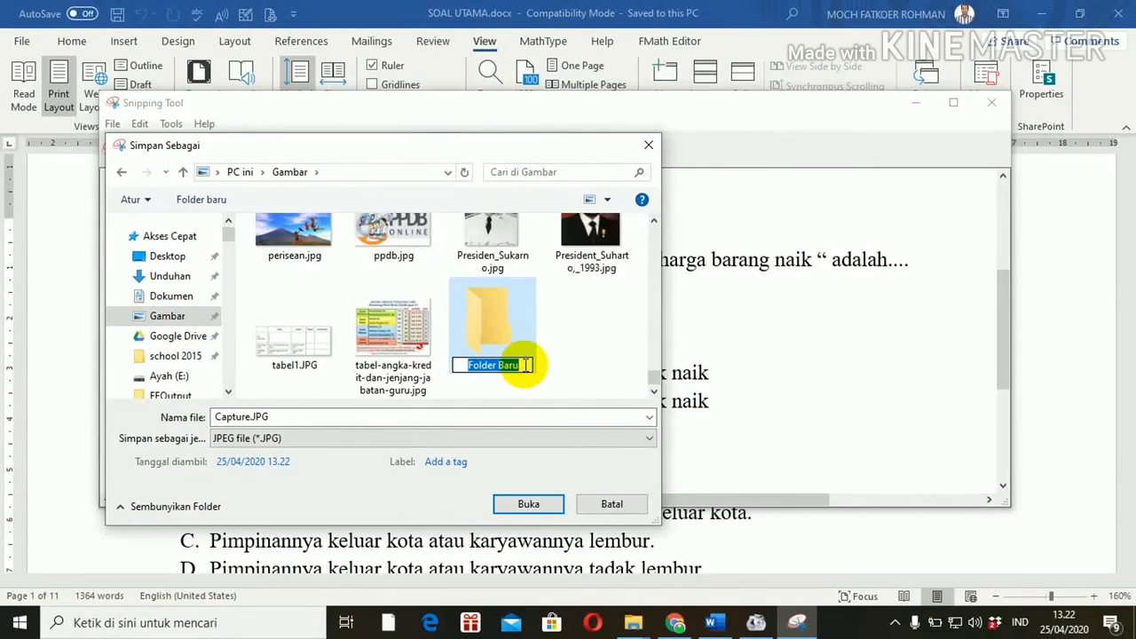
pyautogui.write('SOA')
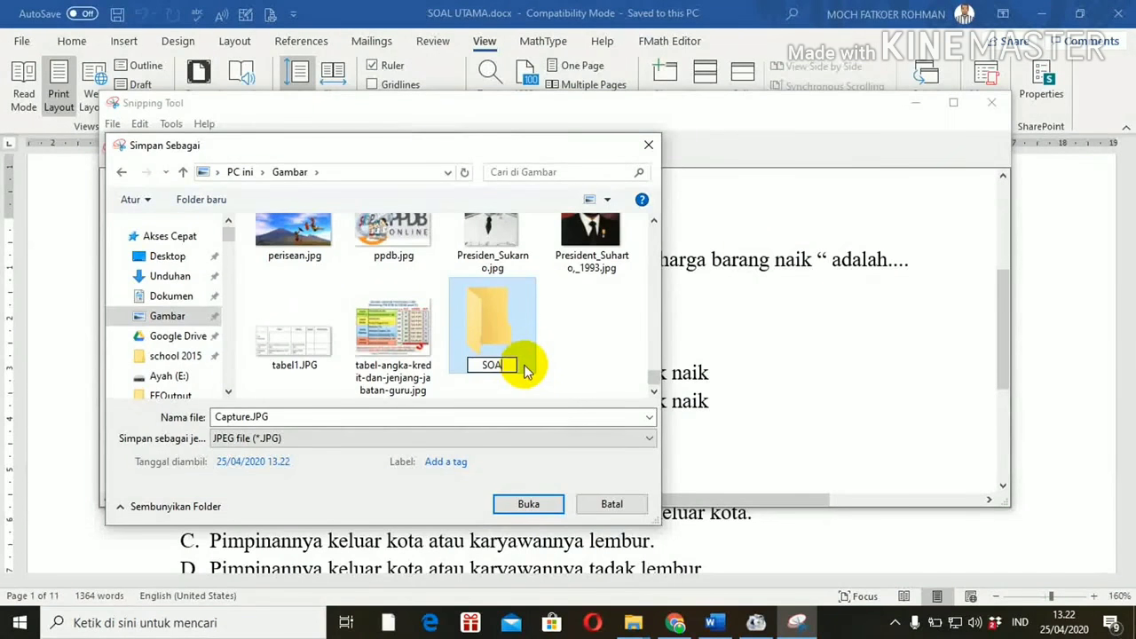
pyautogui.write('L_SOAL')
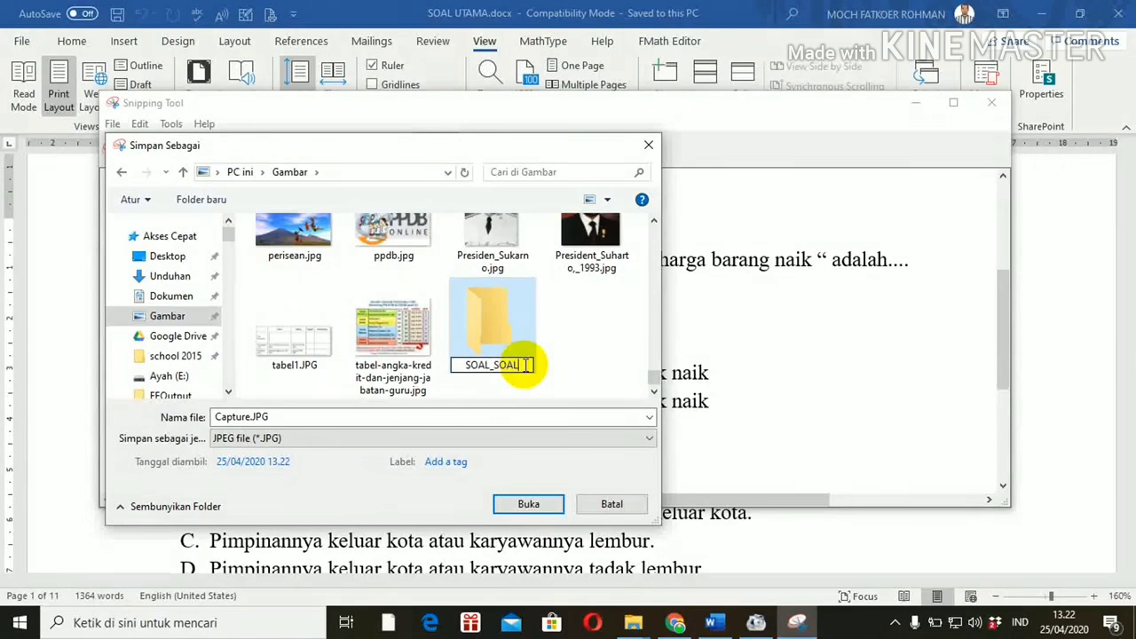
pyautogui.press('BackSpace')
pyautogui.press('BackSpace')
pyautogui.press('BackSpace')
pyautogui.press('BackSpace')
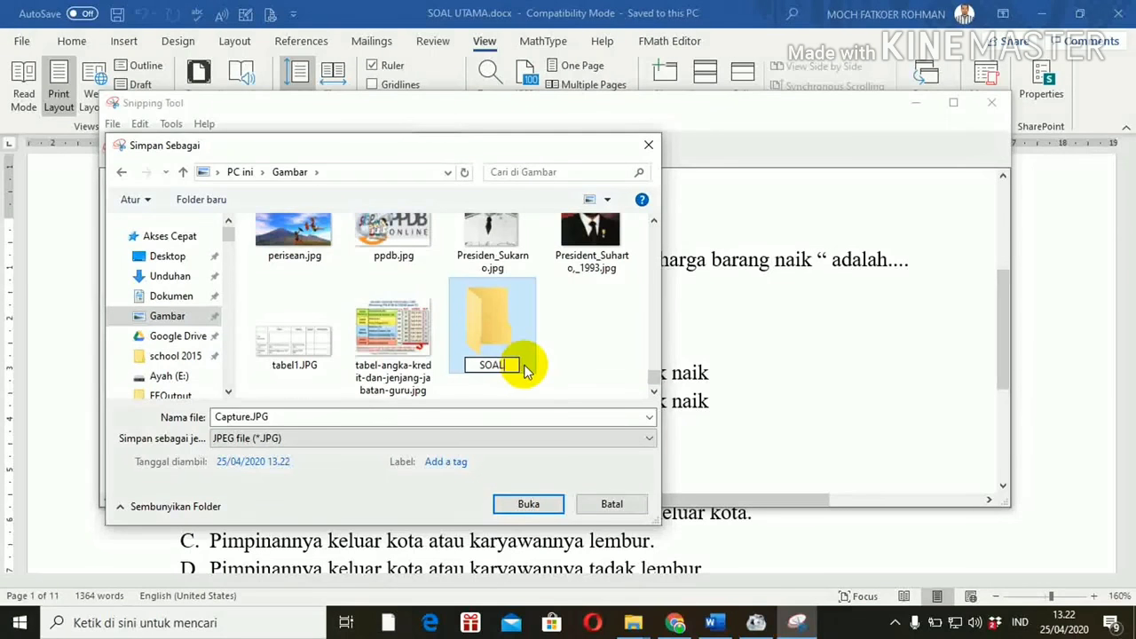
pyautogui.write('-SOAL US')
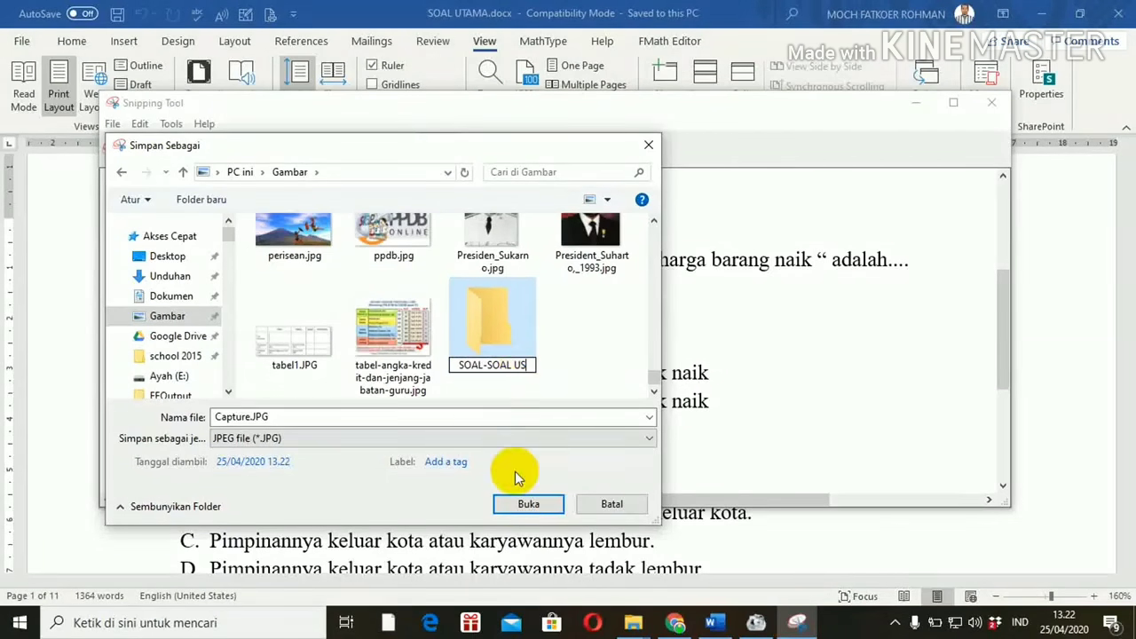
pyautogui.click(524, 504)
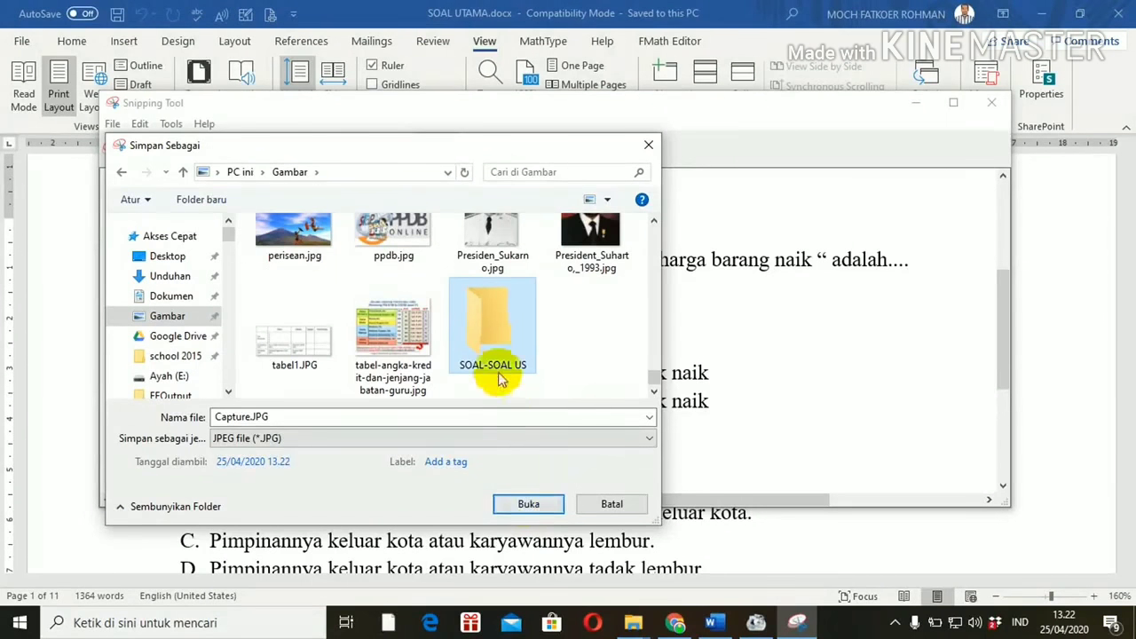
pyautogui.doubleClick(494, 349)
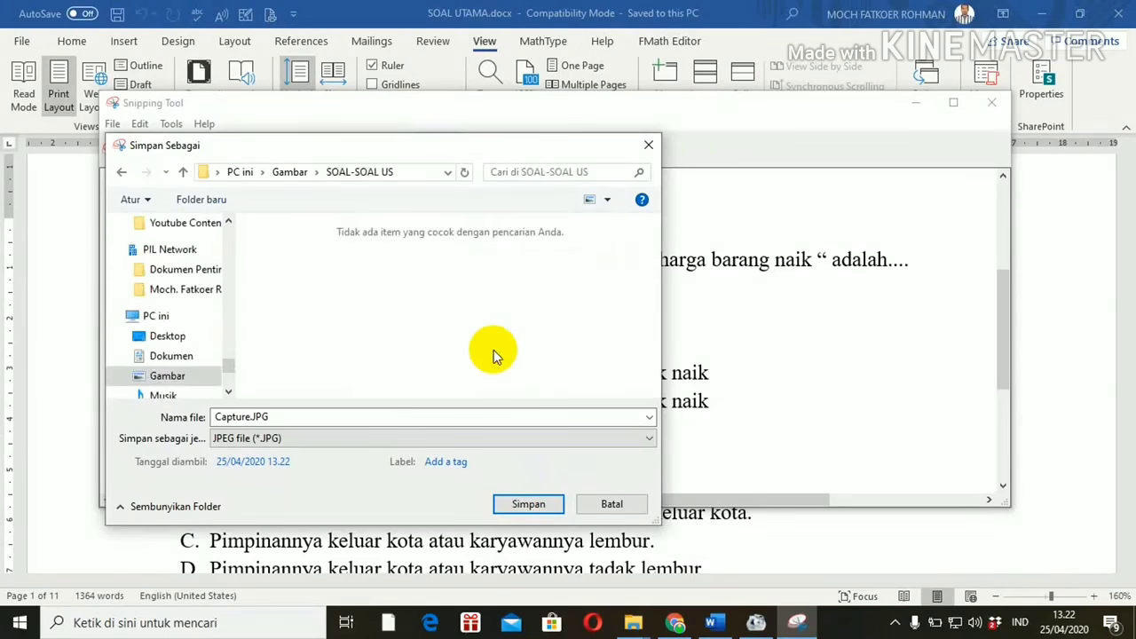
# Step: Save the snip as '1' in that folder and switch back to Word
pyautogui.click(289, 418)
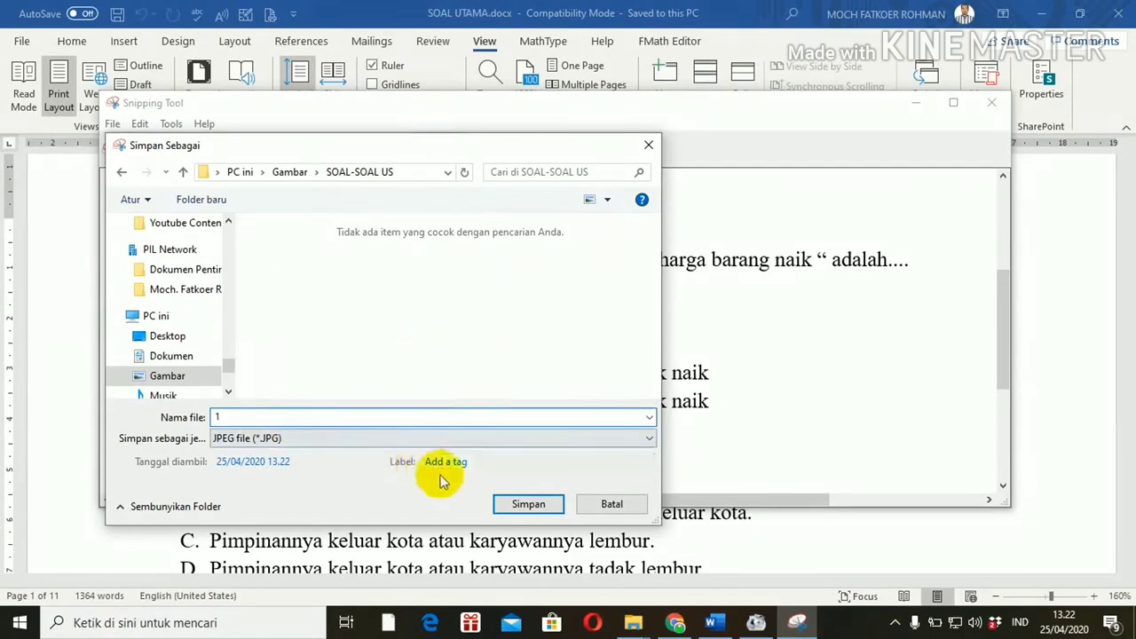
pyautogui.click(520, 502)
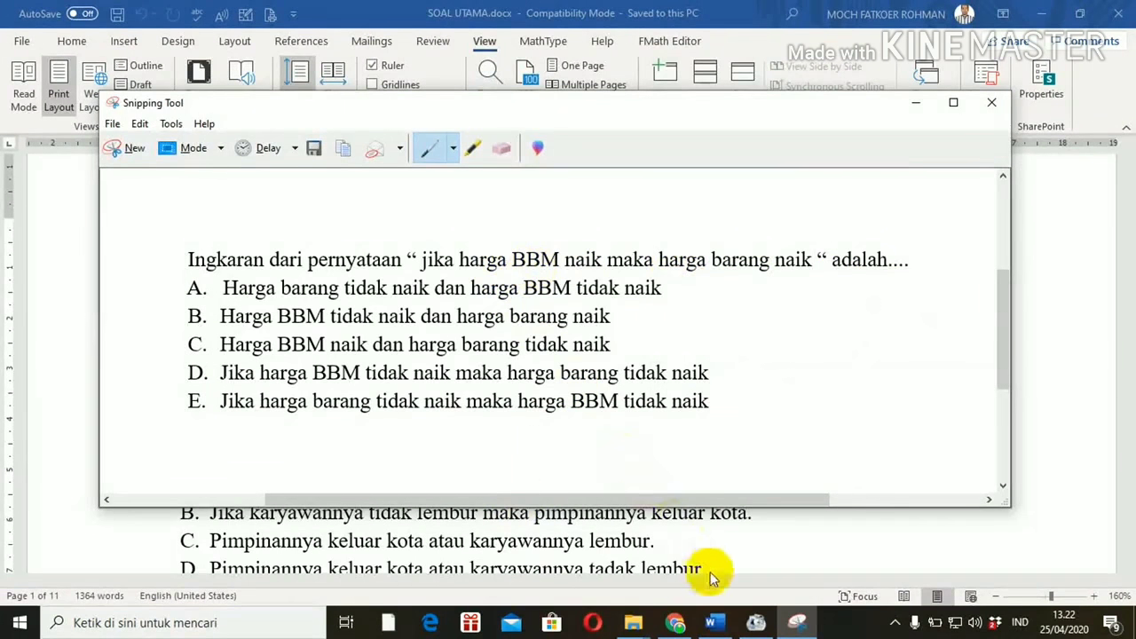
pyautogui.click(713, 618)
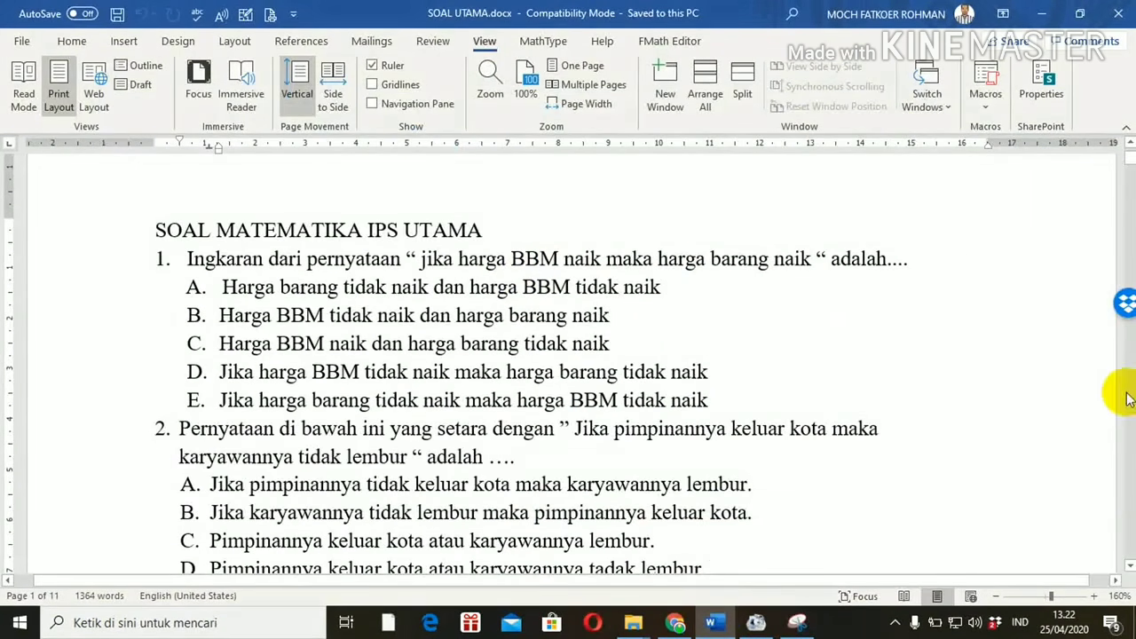
# Step: Snip question 2 with its options and save it as '2' in SOAL-SOAL US
pyautogui.scroll(-2, 1127, 564)
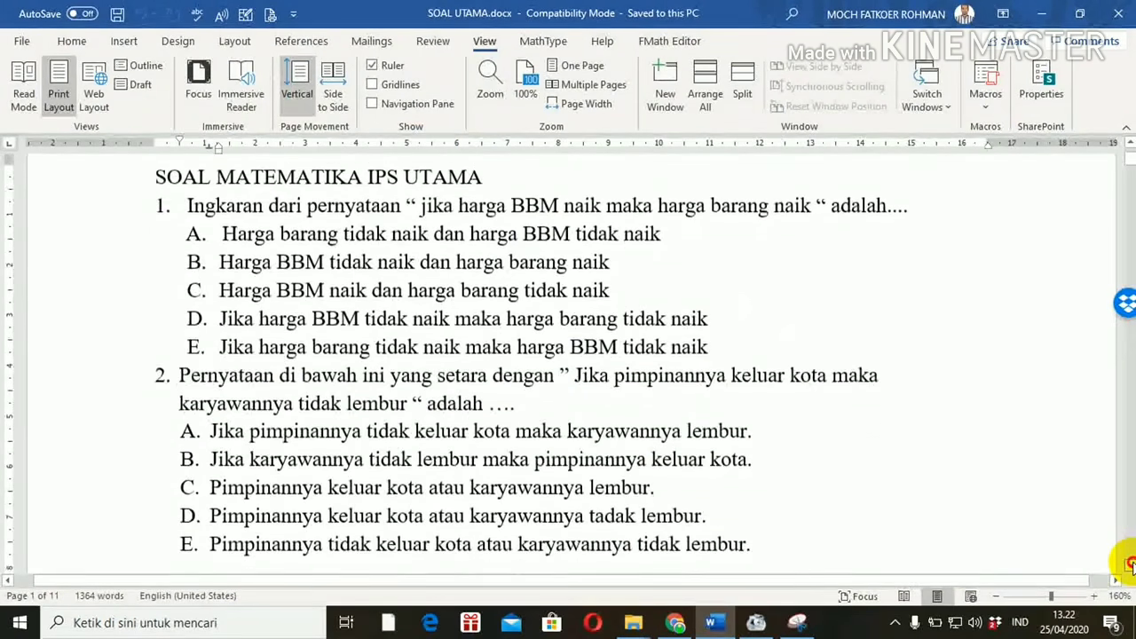
pyautogui.click(796, 622)
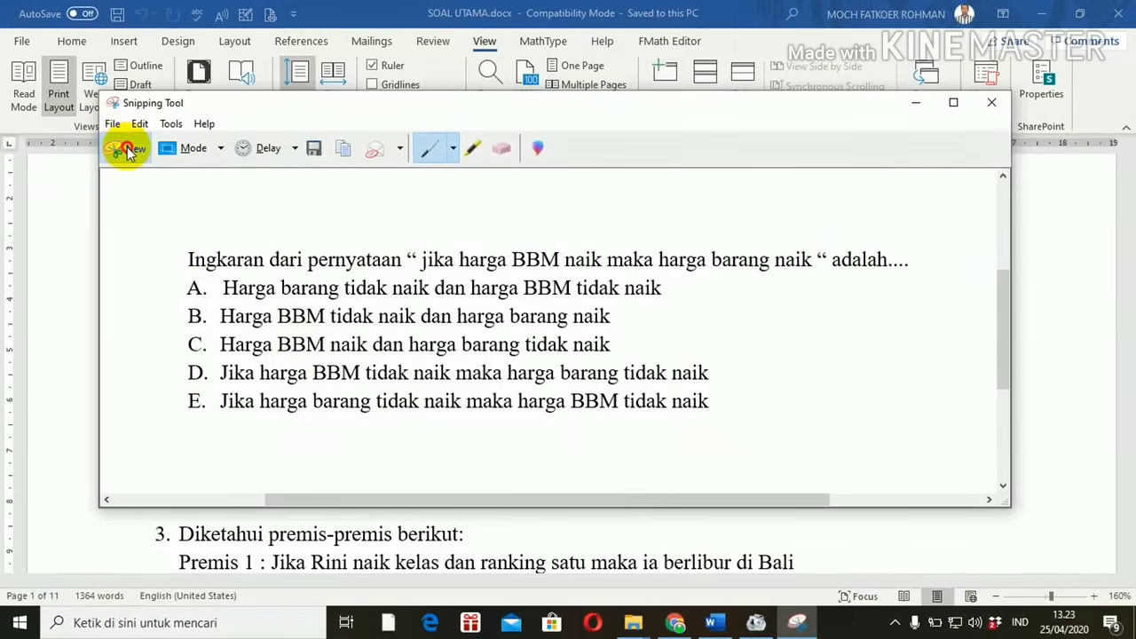
pyautogui.click(128, 151)
pyautogui.moveTo(172, 297); pyautogui.dragTo(883, 496)
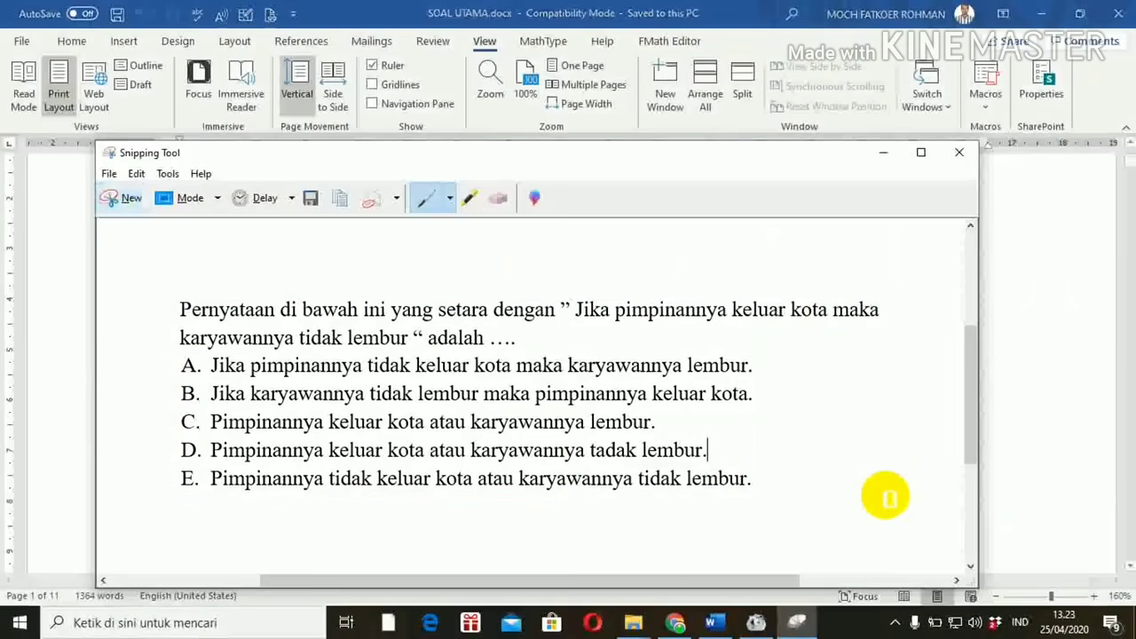
pyautogui.click(311, 201)
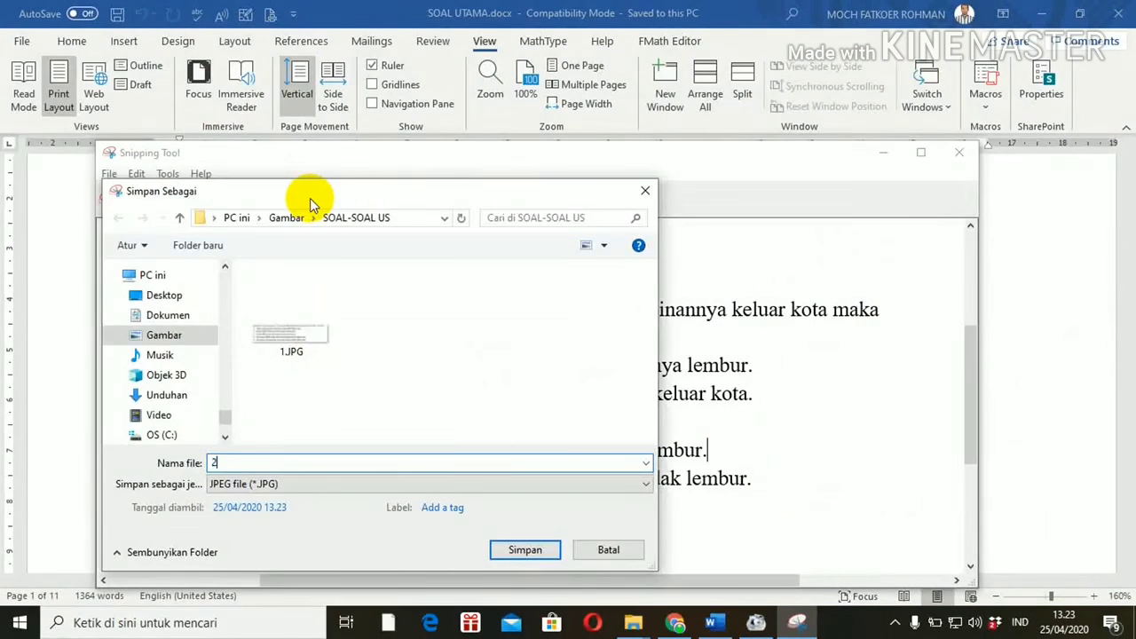
pyautogui.click(520, 549)
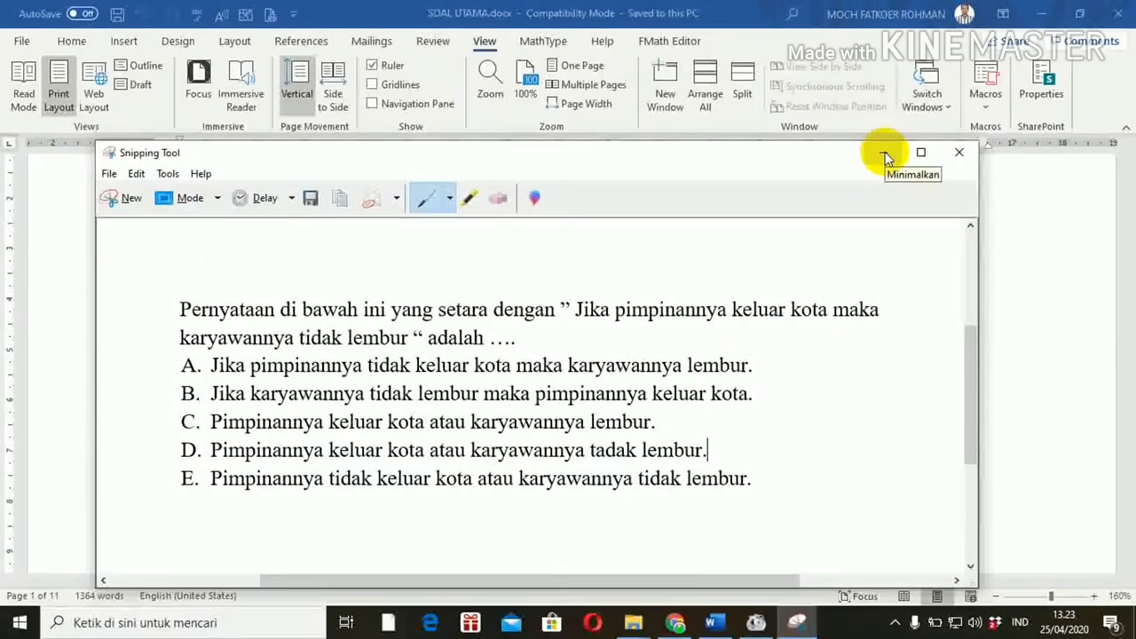
# Step: Minimize Snipping Tool, scroll Word to show question 3, and bring Snipping Tool back
pyautogui.click(885, 153)
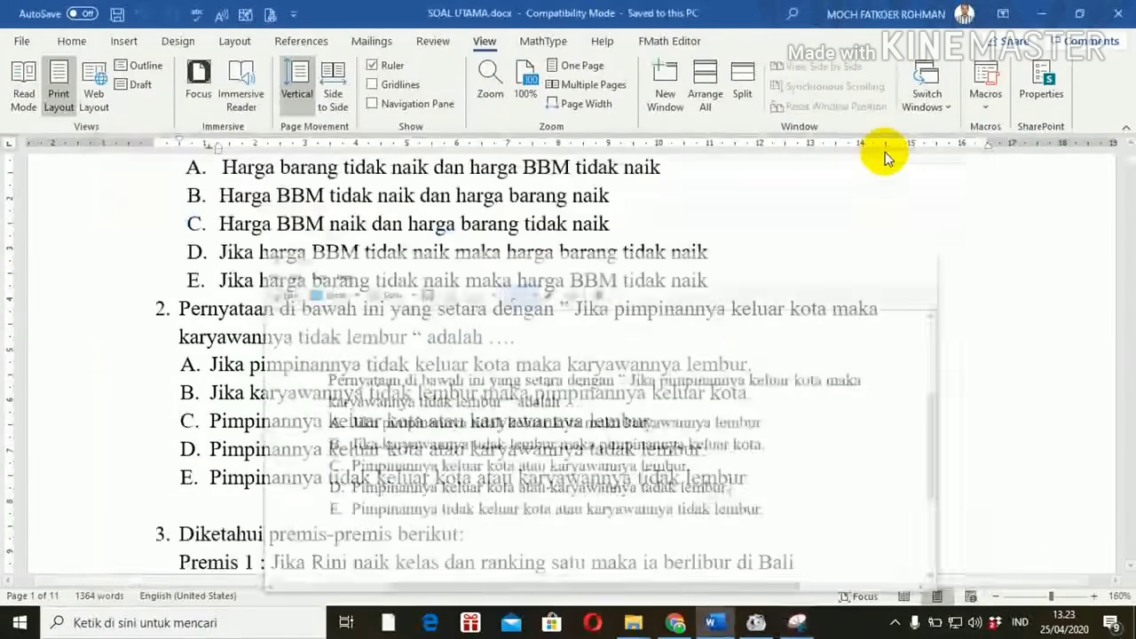
pyautogui.click(1128, 571)
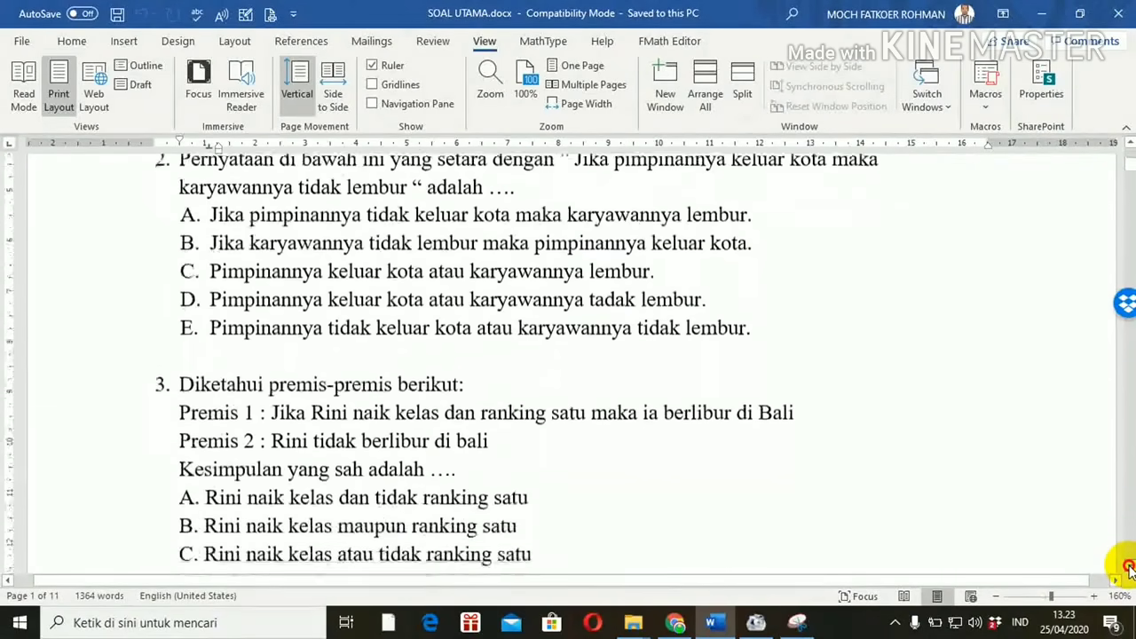
pyautogui.click(1127, 570)
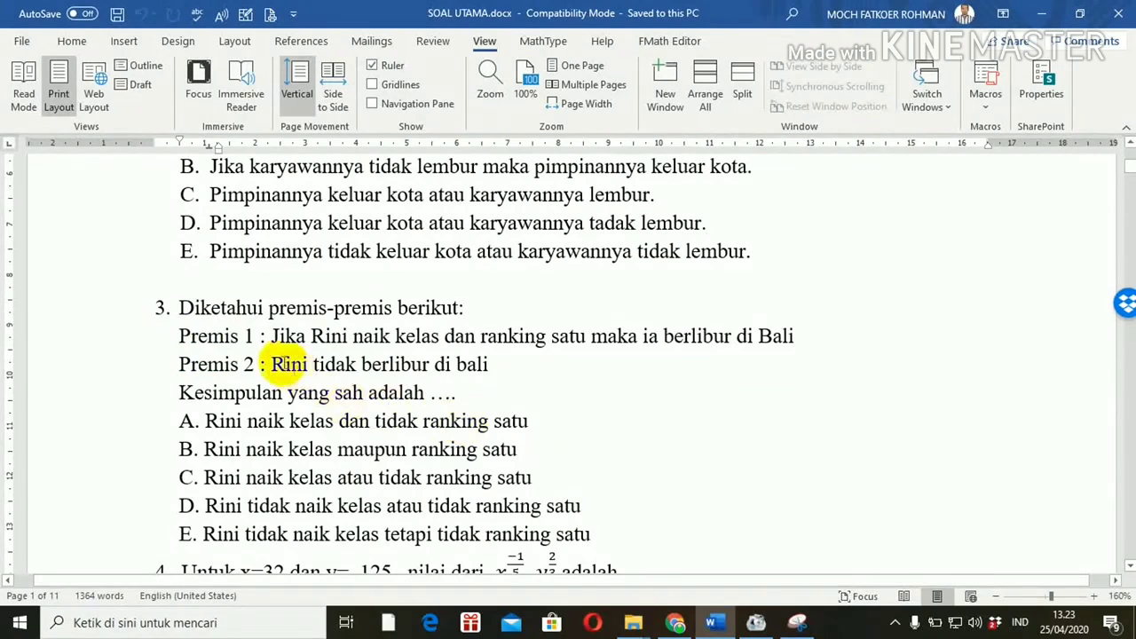
pyautogui.click(798, 624)
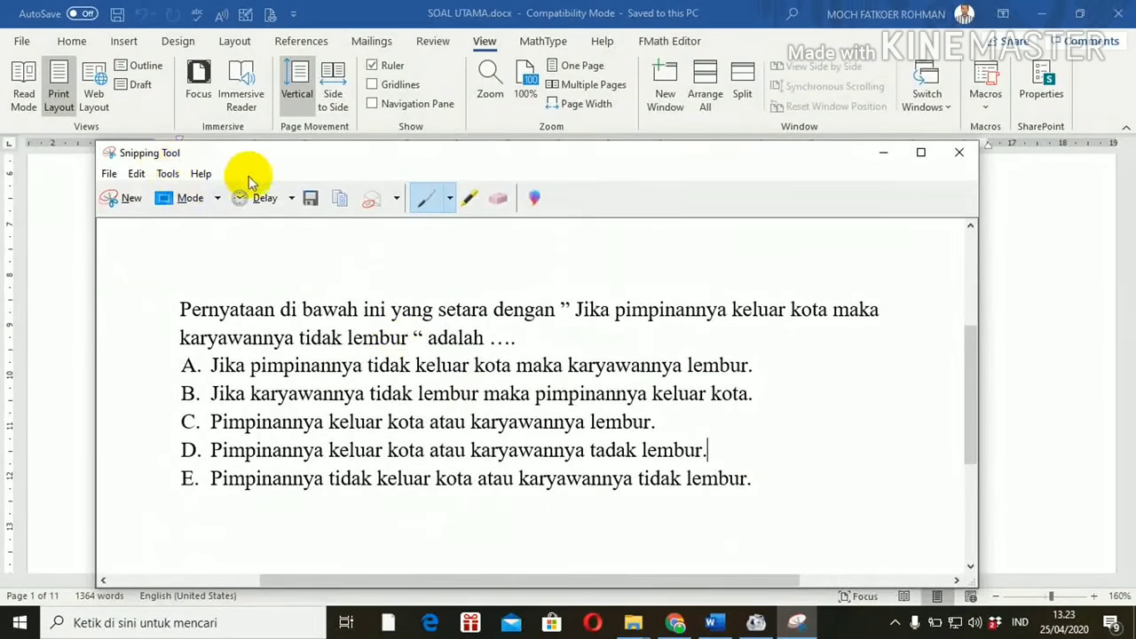
# Step: Snip question 3 with its options A–E and save it as JPEG 3 in SOAL-SOAL US
pyautogui.click(128, 198)
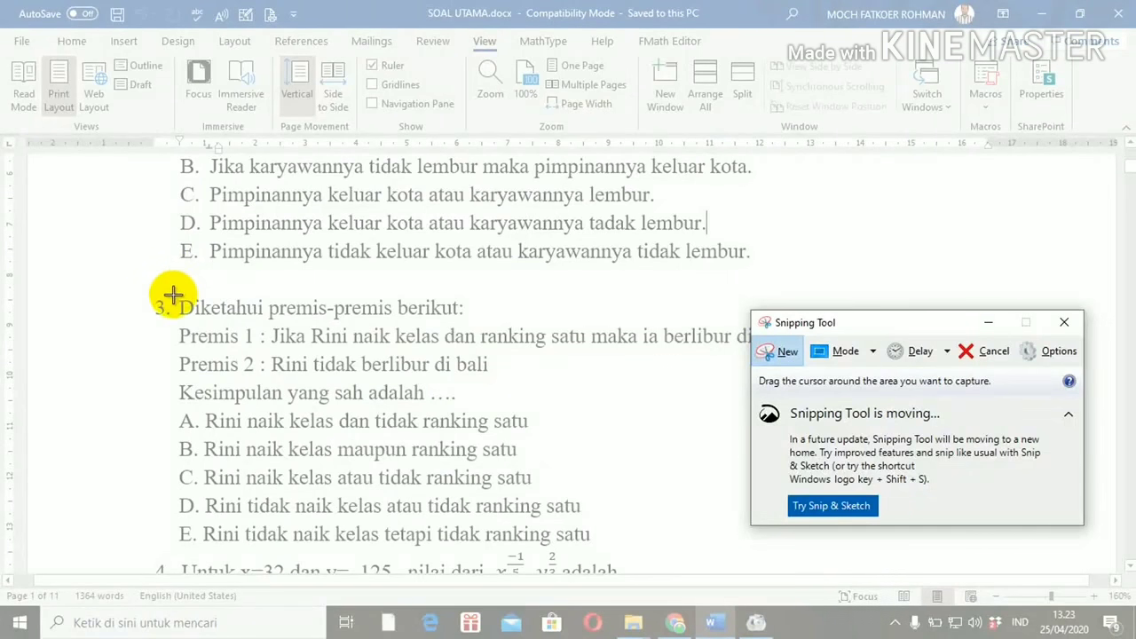
pyautogui.moveTo(173, 296); pyautogui.dragTo(817, 550)
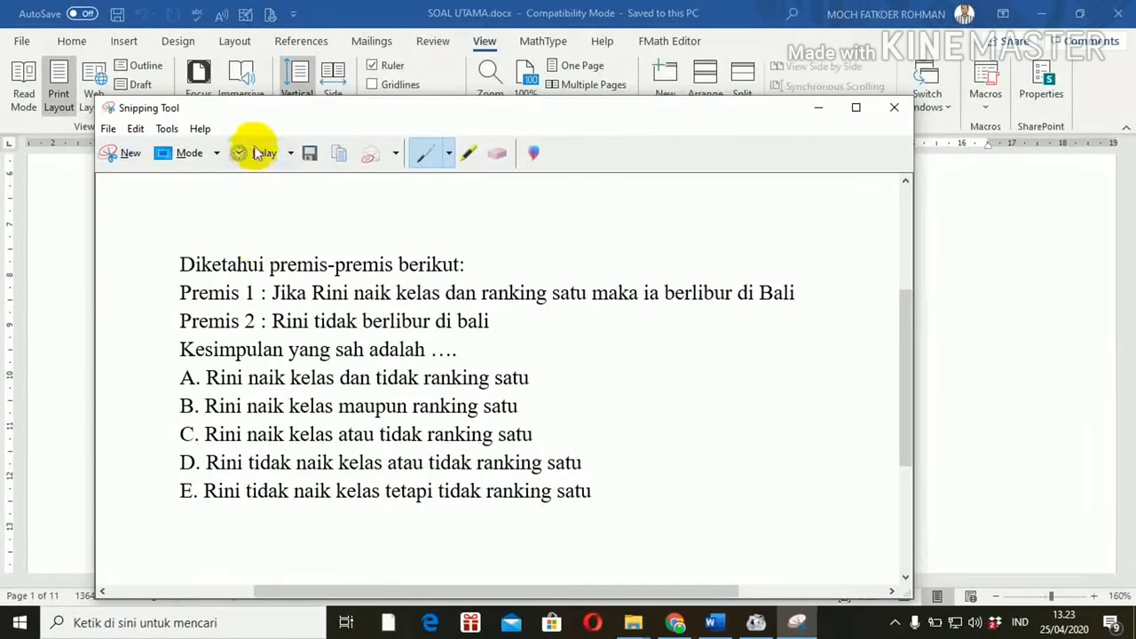
pyautogui.click(311, 154)
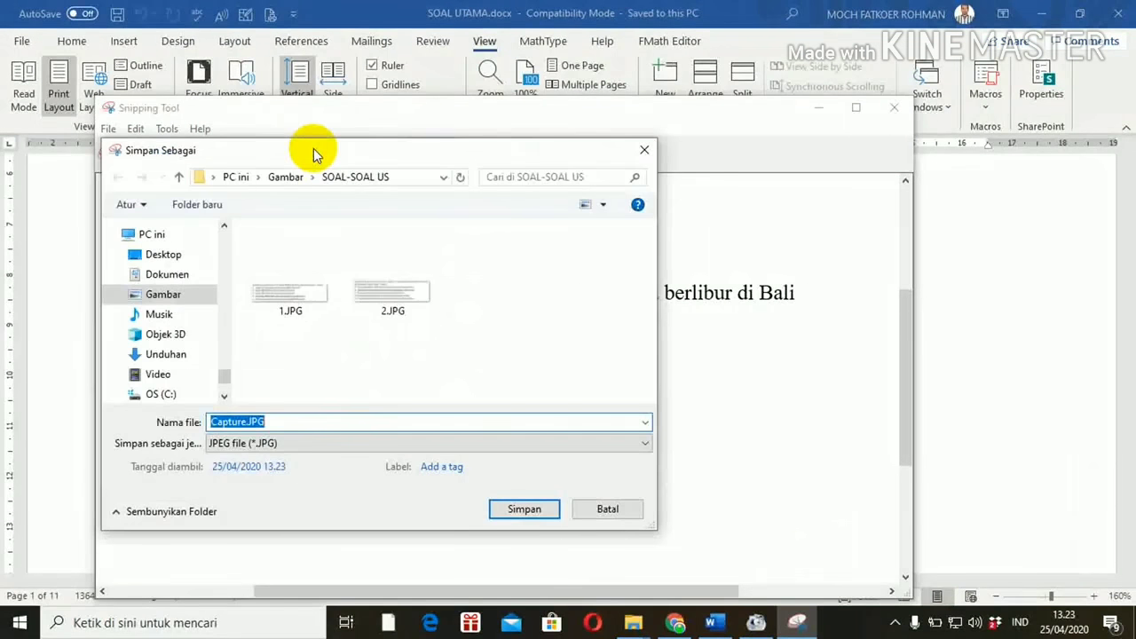
pyautogui.click(510, 508)
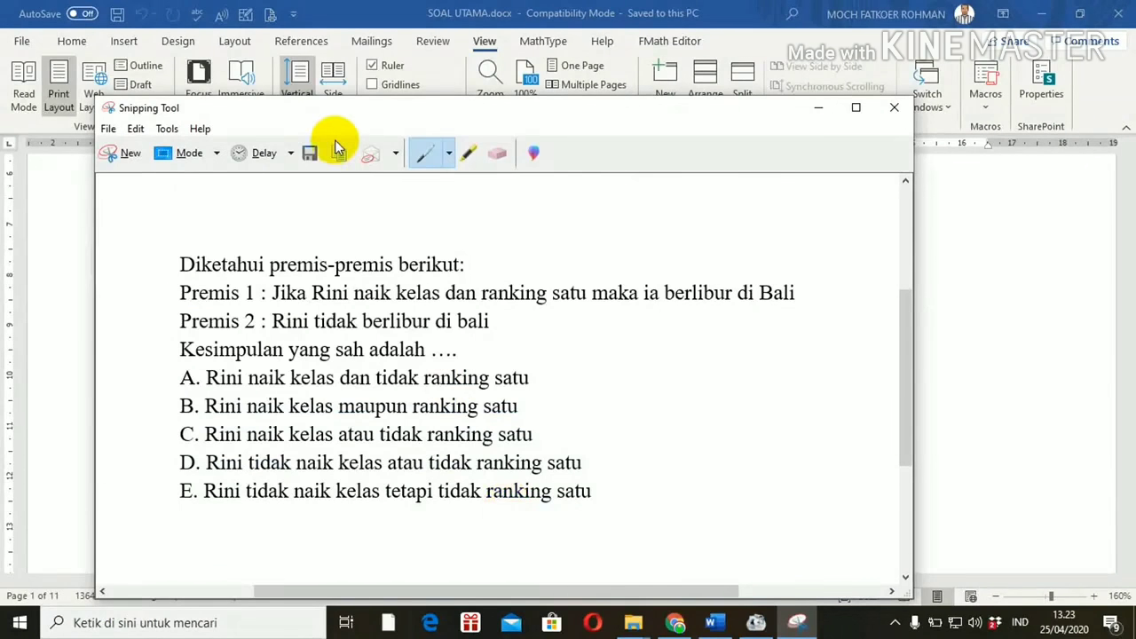
# Step: Hide Snipping Tool, scroll Word down to question 4, and restore the Snipping Tool window
pyautogui.click(815, 111)
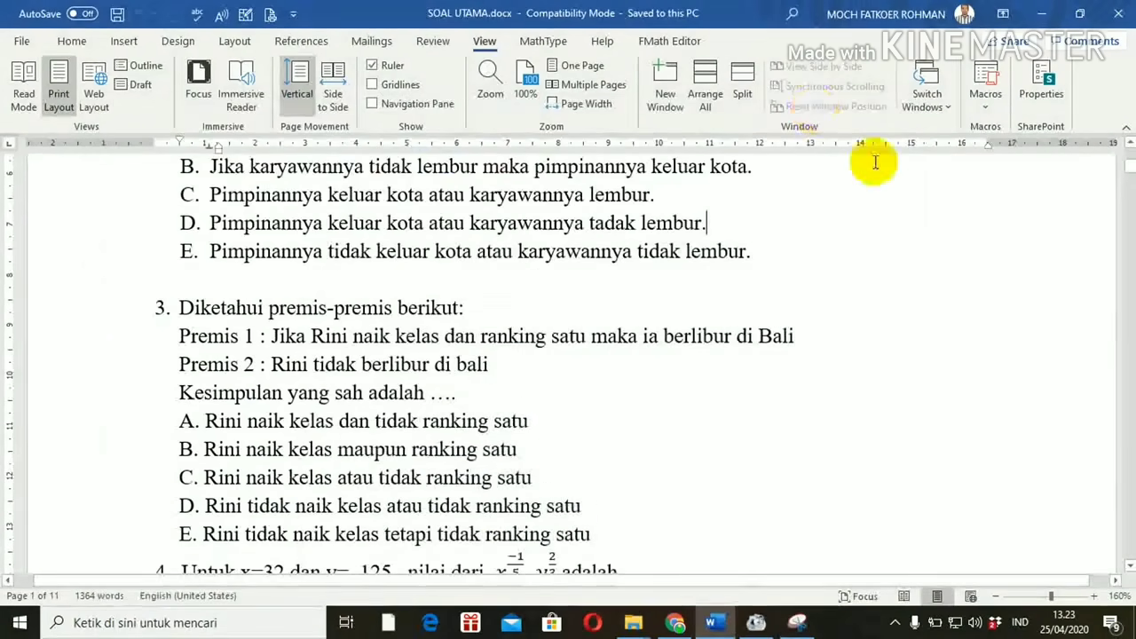
pyautogui.click(1130, 565)
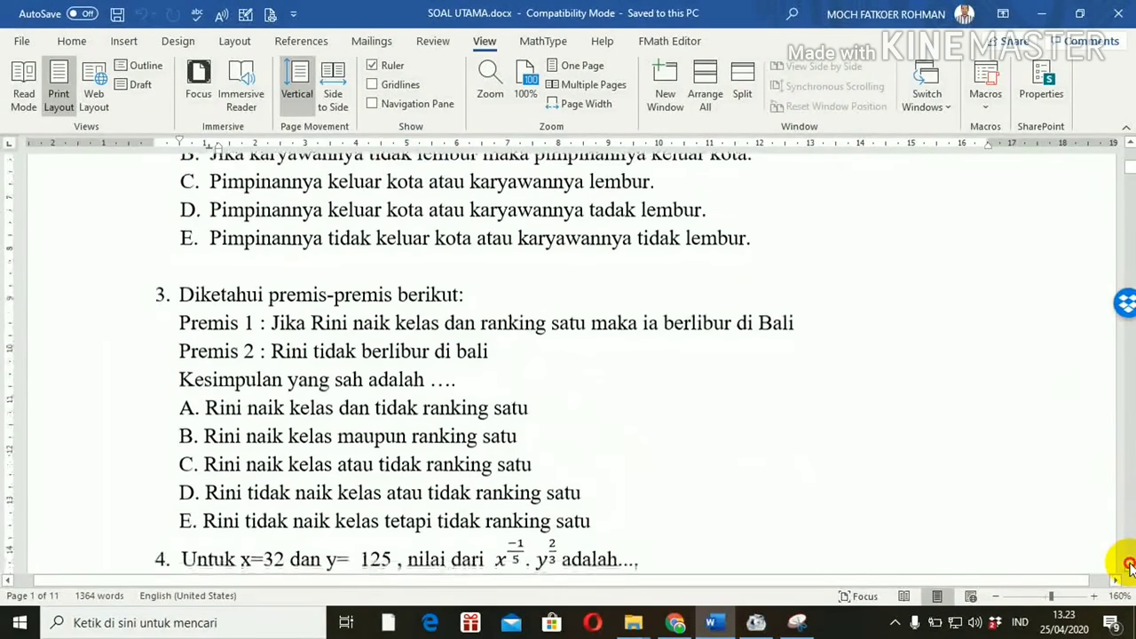
pyautogui.click(1129, 564)
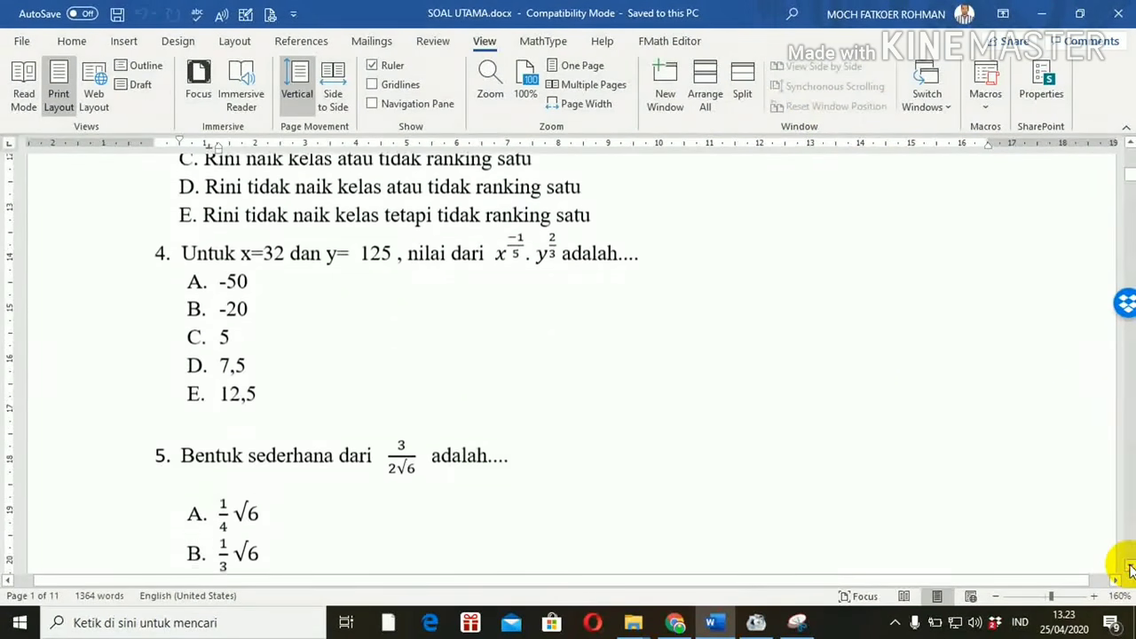
pyautogui.click(797, 623)
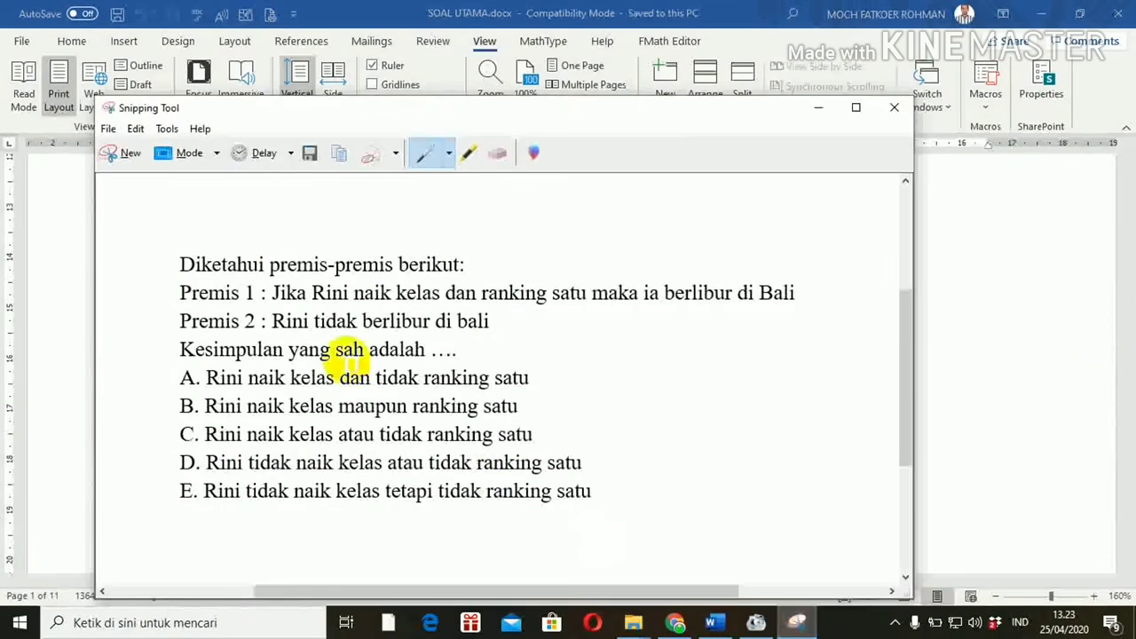
# Step: Snip question 4 with choices A–E and save it as JPEG 4 in SOAL-SOAL US
pyautogui.click(122, 155)
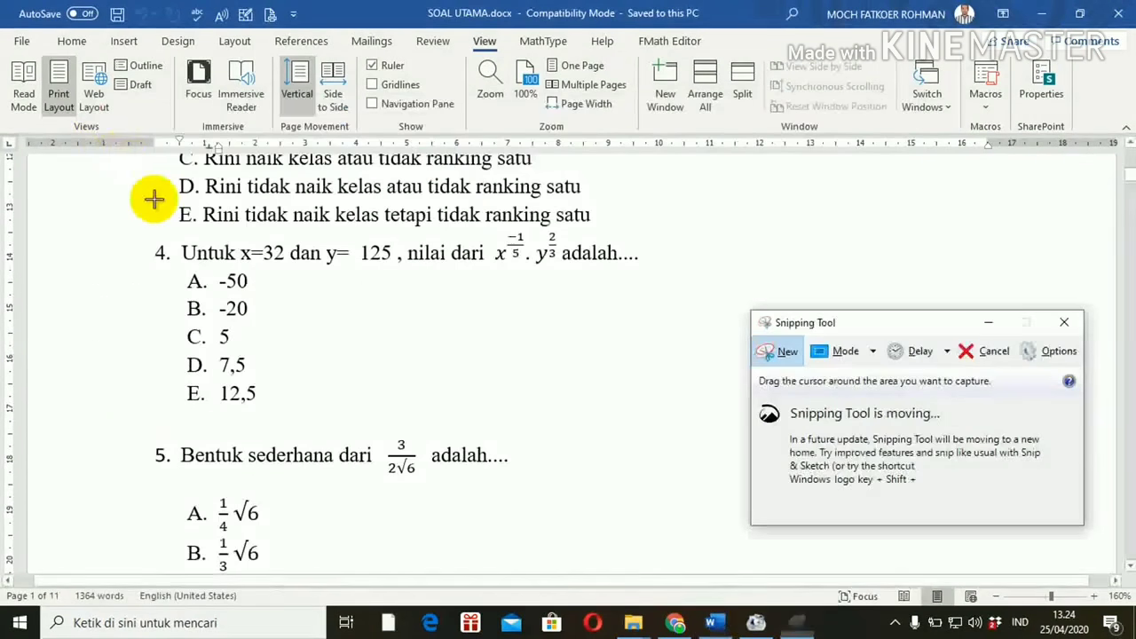
pyautogui.moveTo(177, 228); pyautogui.dragTo(649, 407)
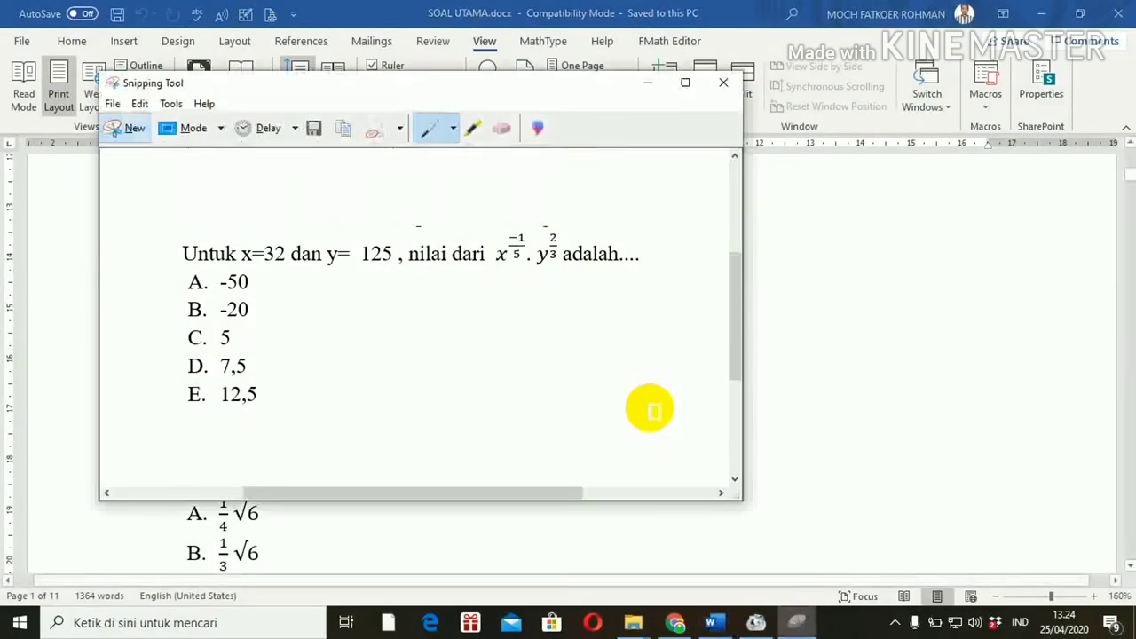
pyautogui.click(312, 129)
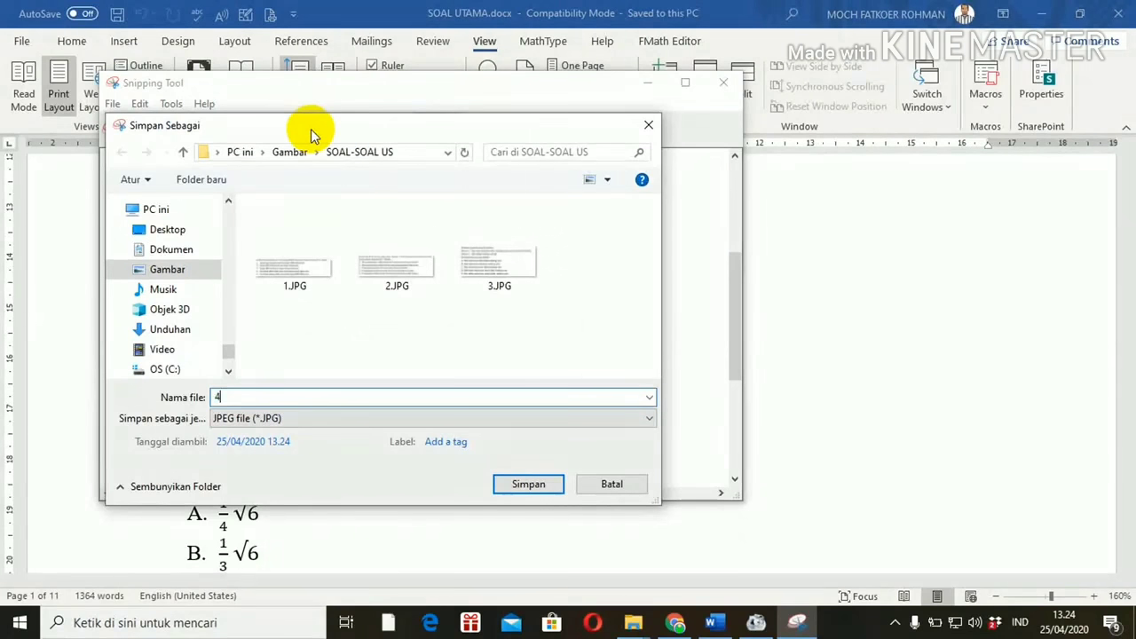
pyautogui.click(523, 484)
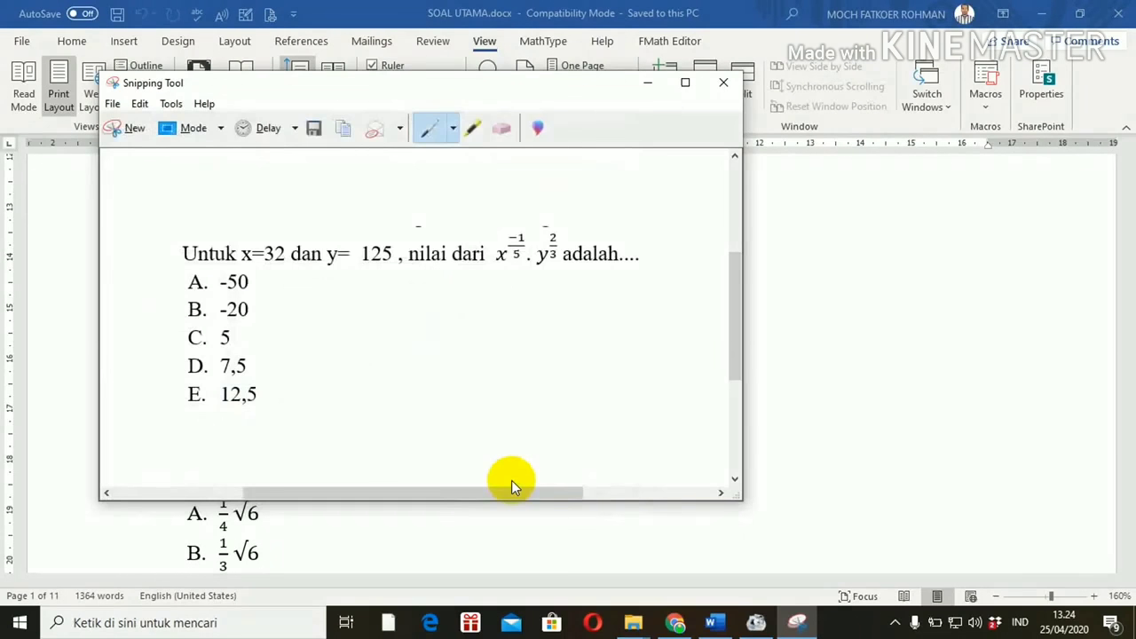
# Step: Hide Snipping Tool, scroll the Word document further, and restore the Snipping Tool window
pyautogui.click(648, 87)
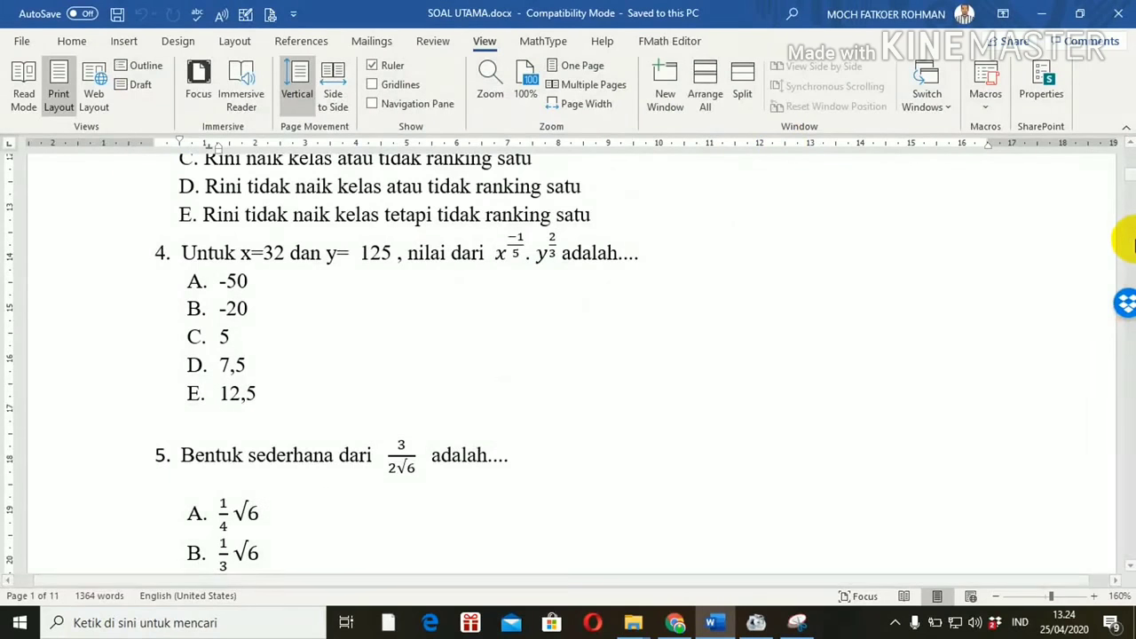
pyautogui.moveTo(1128, 173); pyautogui.dragTo(1129, 175)
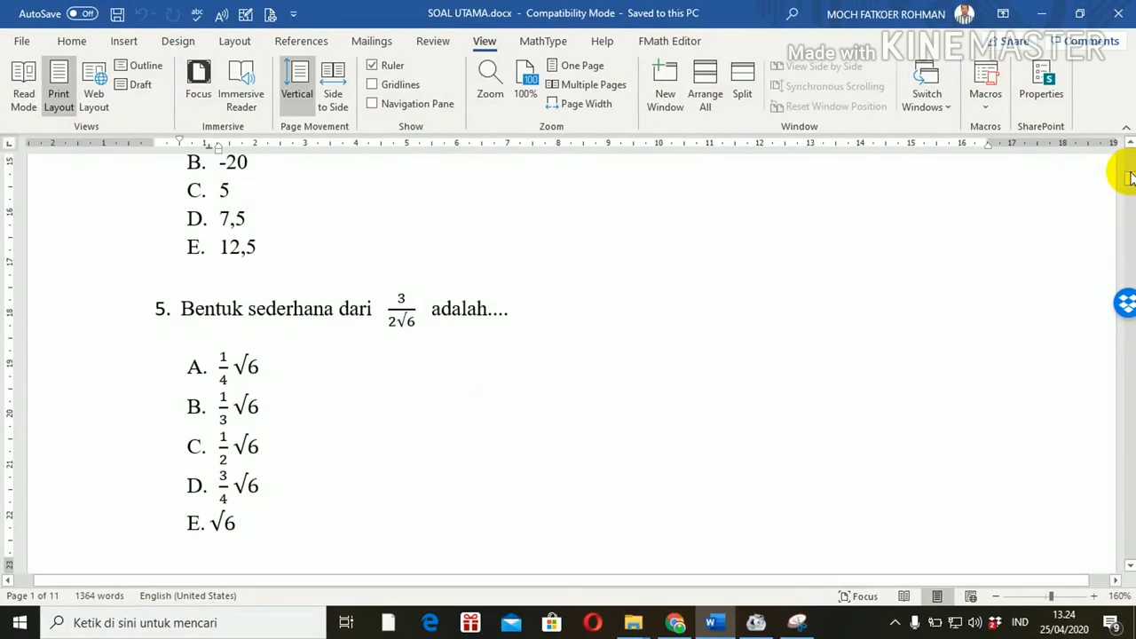
pyautogui.click(794, 620)
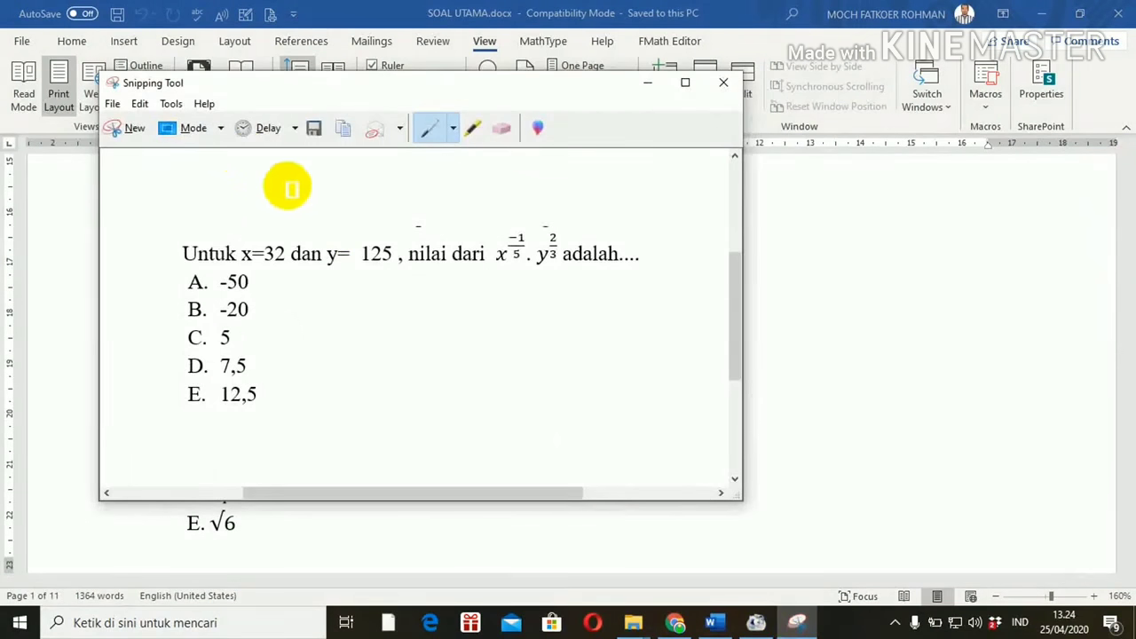
# Step: Snip question 5 with options A–E and save it as JPEG 5 in SOAL-SOAL US
pyautogui.click(124, 128)
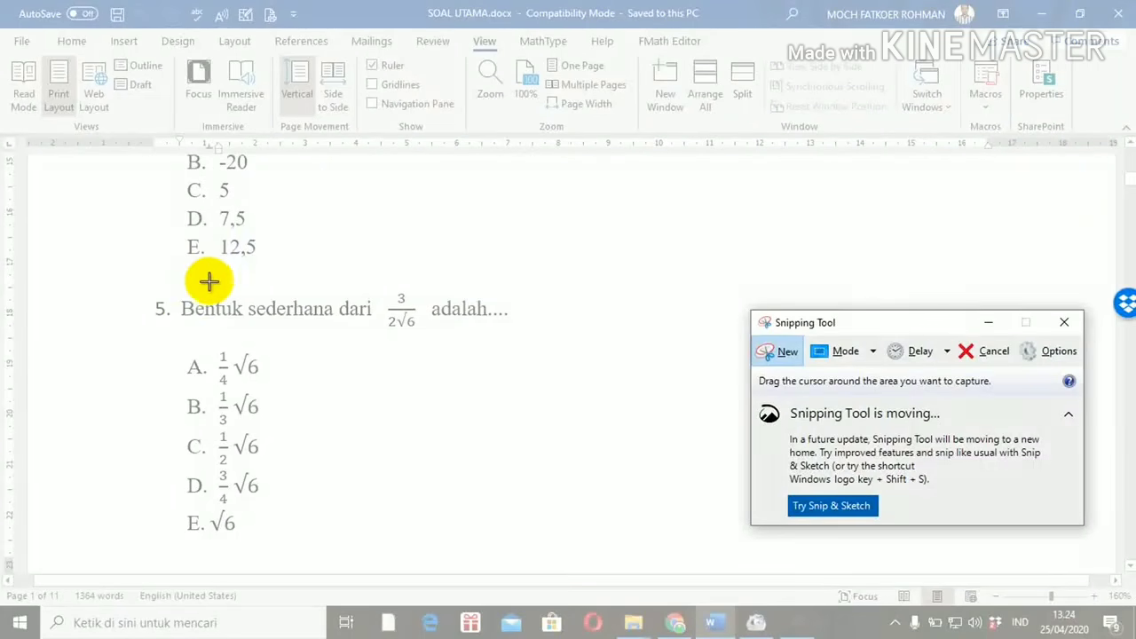
pyautogui.moveTo(172, 283); pyautogui.dragTo(559, 544)
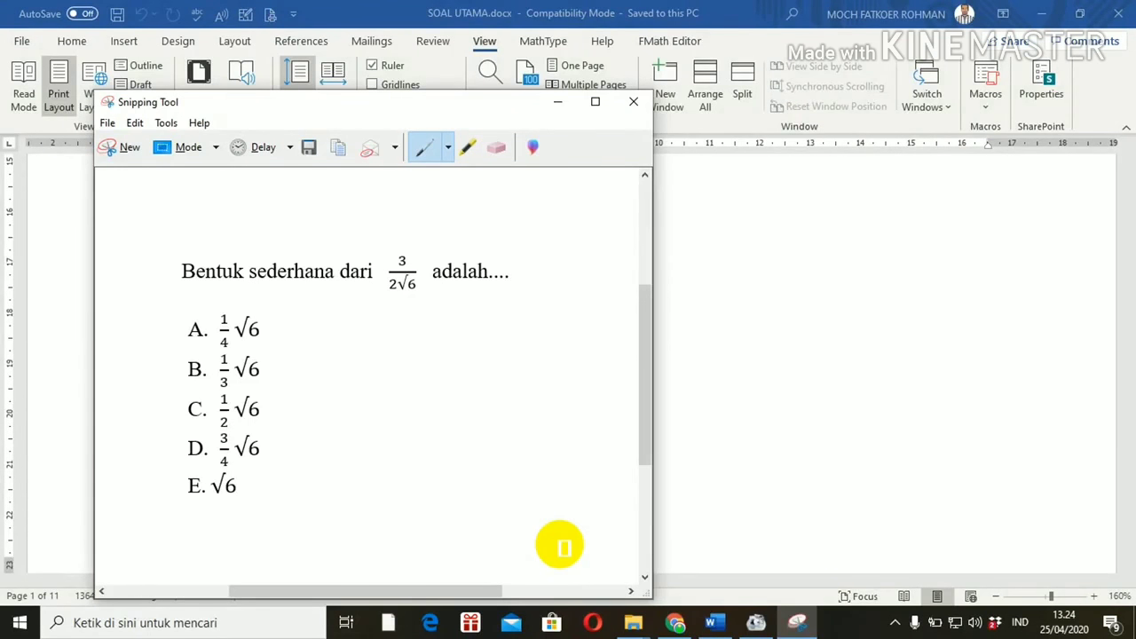
pyautogui.click(310, 149)
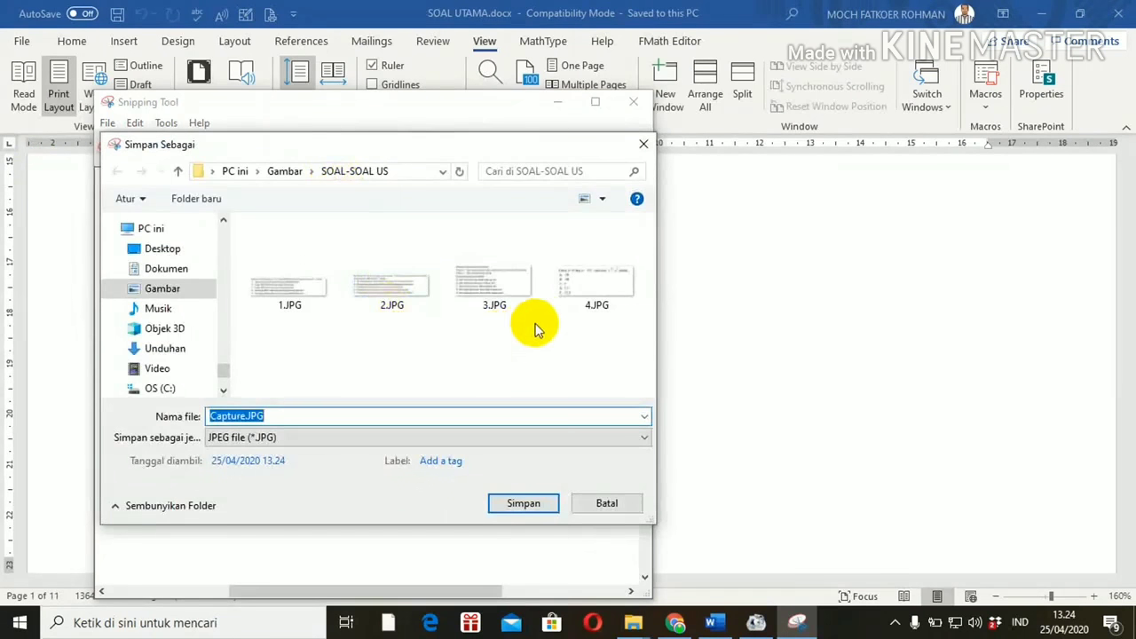
pyautogui.write('5')
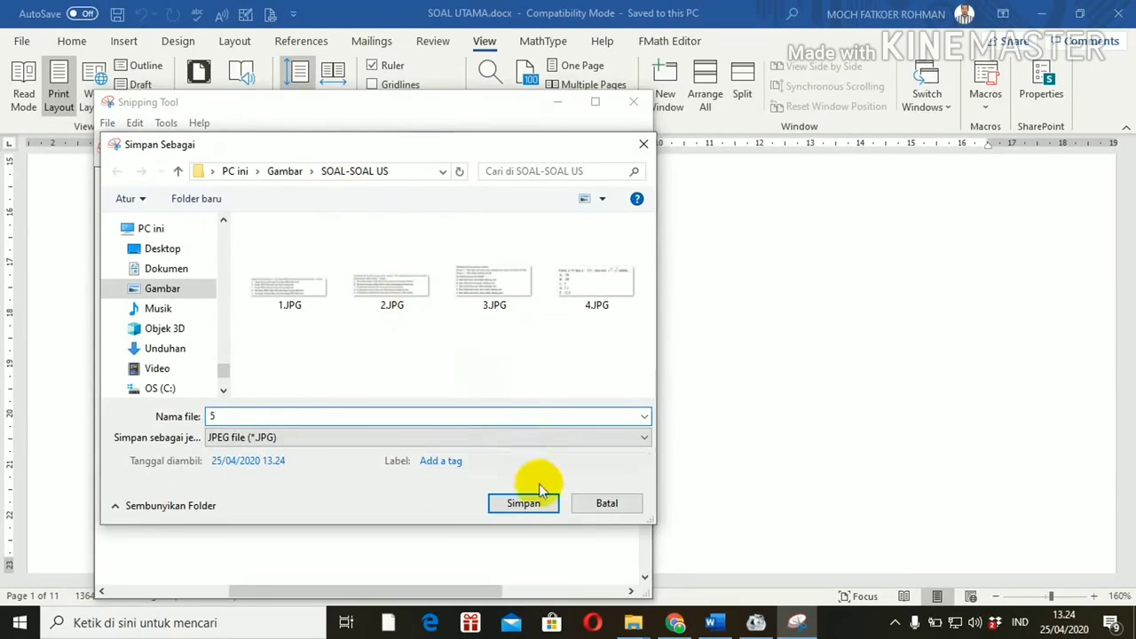
pyautogui.click(530, 502)
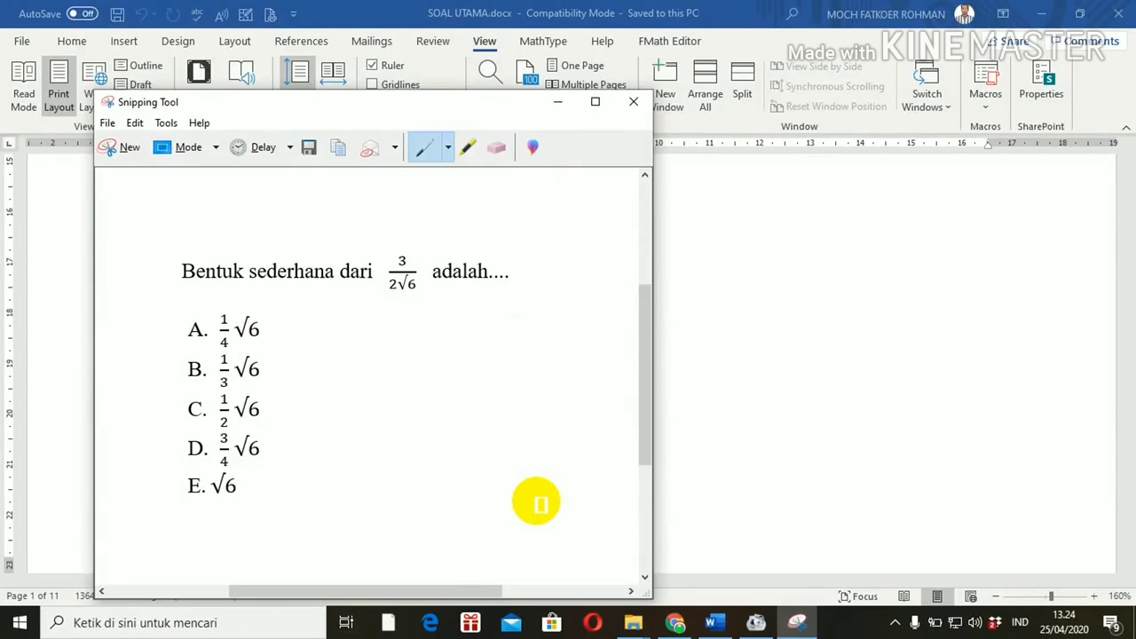
pyautogui.click(803, 432)
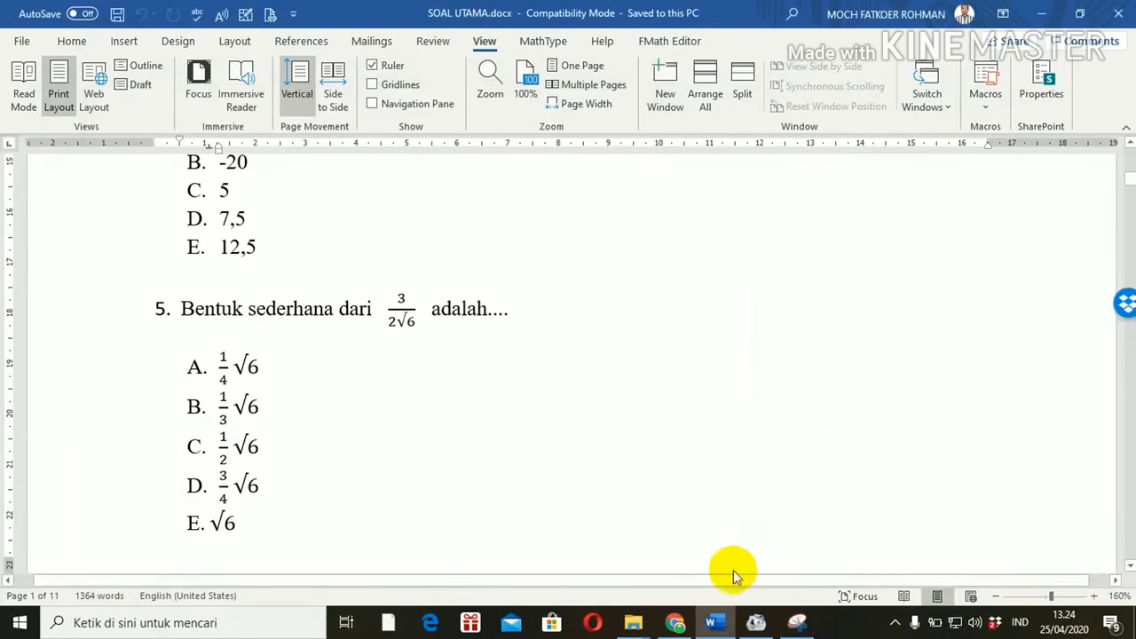
# Step: Insert 1.JPG from Gambar > SOAL UN IPS as the image of the empty question
pyautogui.click(679, 623)
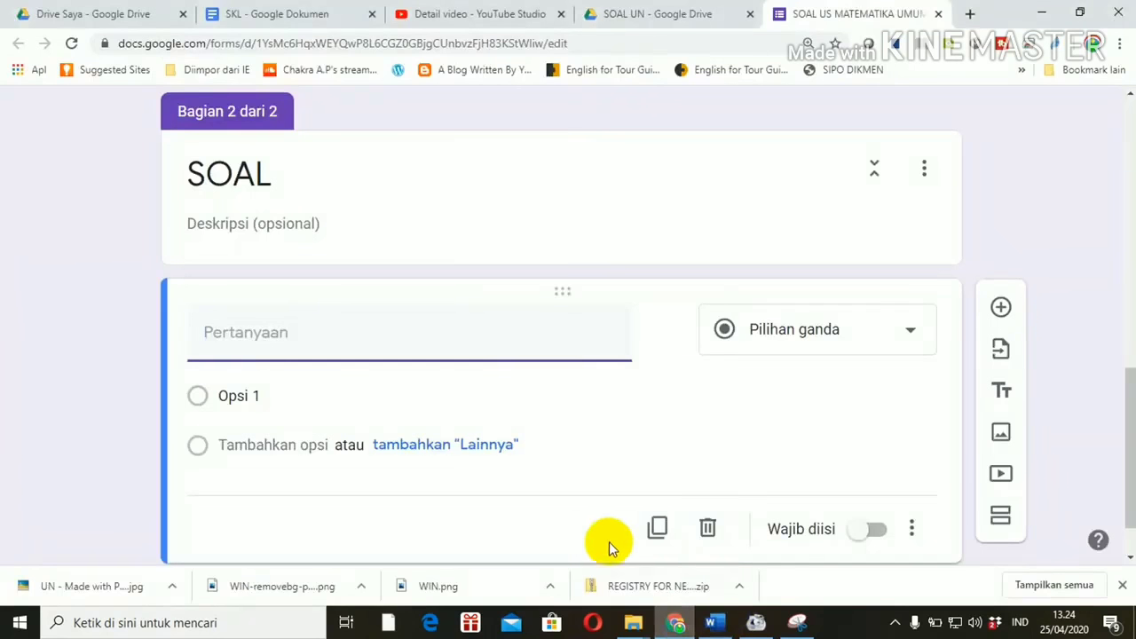
pyautogui.moveTo(651, 357)
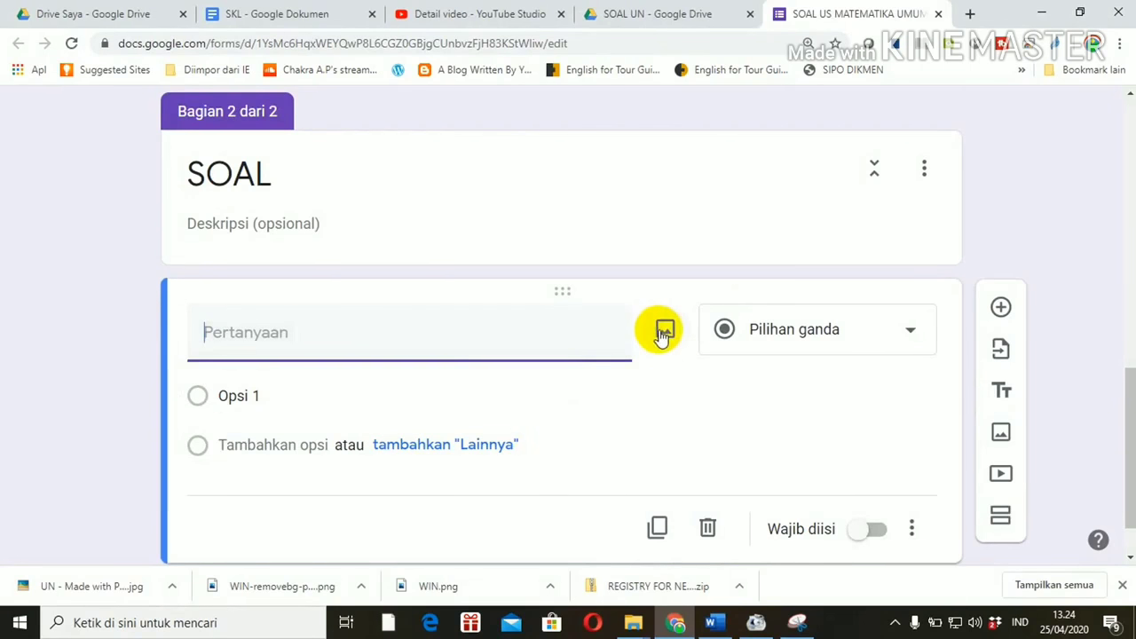
pyautogui.click(664, 332)
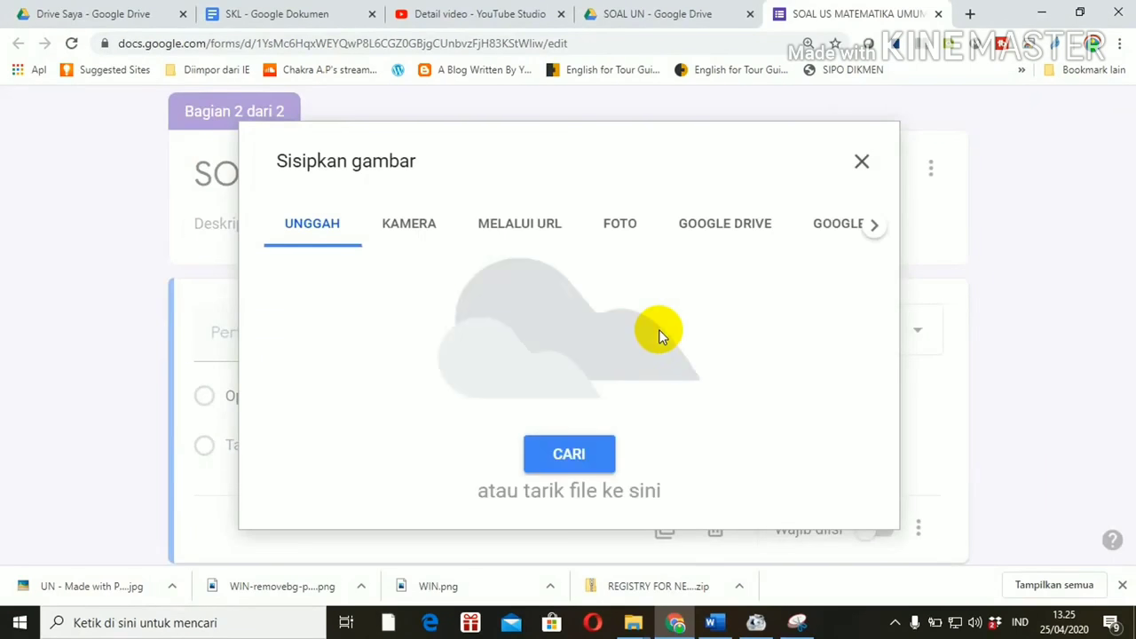
pyautogui.click(571, 465)
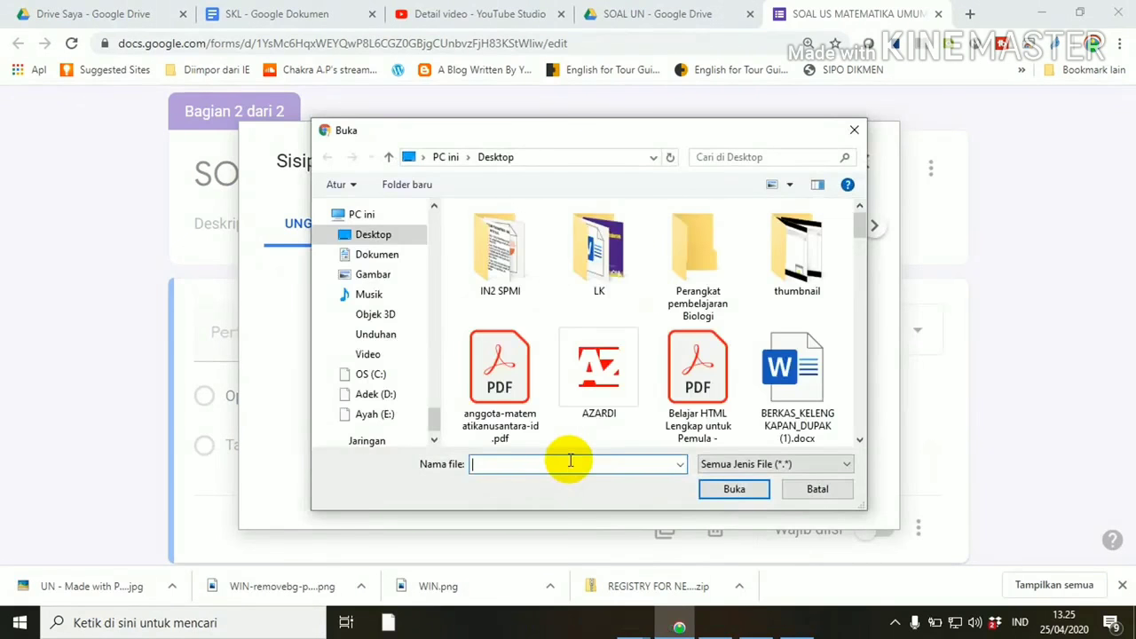
pyautogui.click(372, 275)
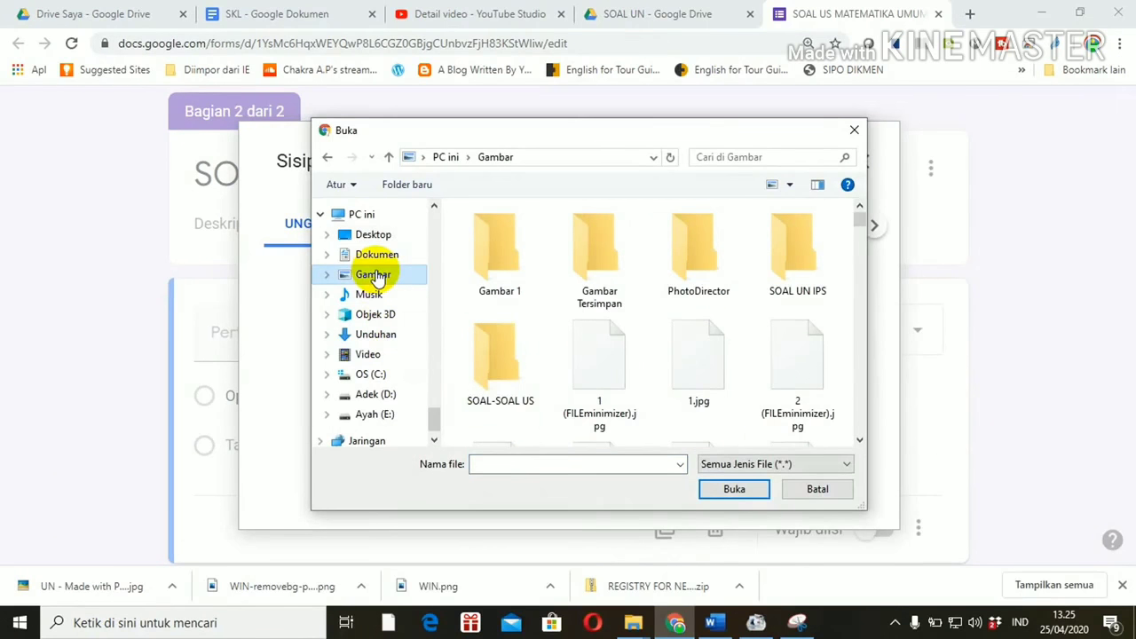
pyautogui.doubleClick(795, 267)
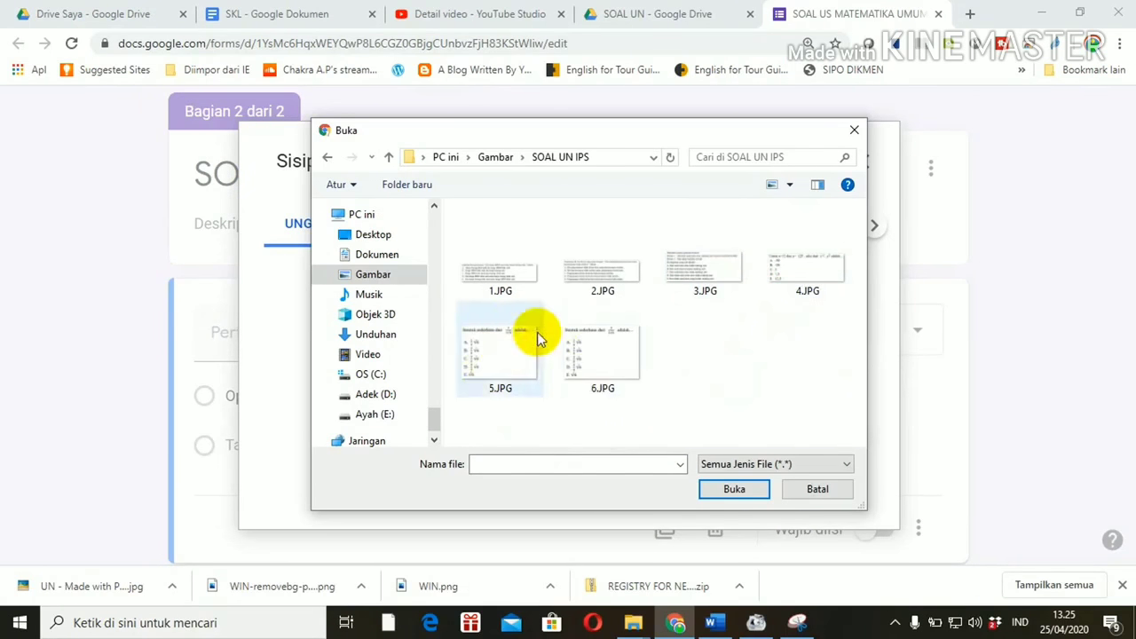
pyautogui.doubleClick(499, 284)
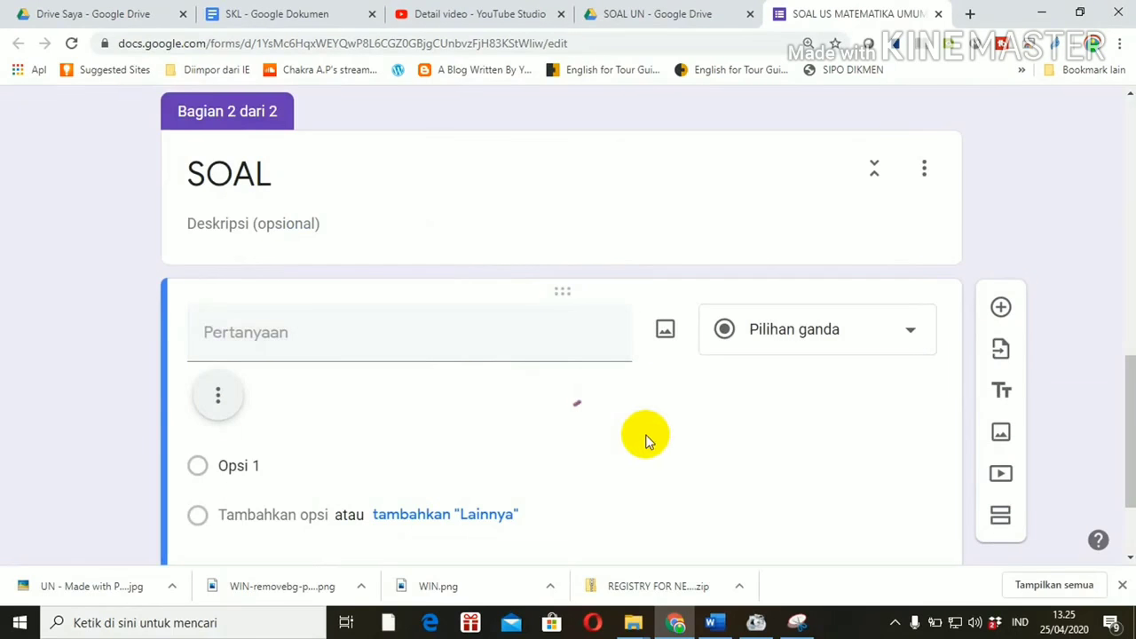
# Step: Change the image question's type to Drop-down
pyautogui.moveTo(1123, 380); pyautogui.dragTo(1125, 425)
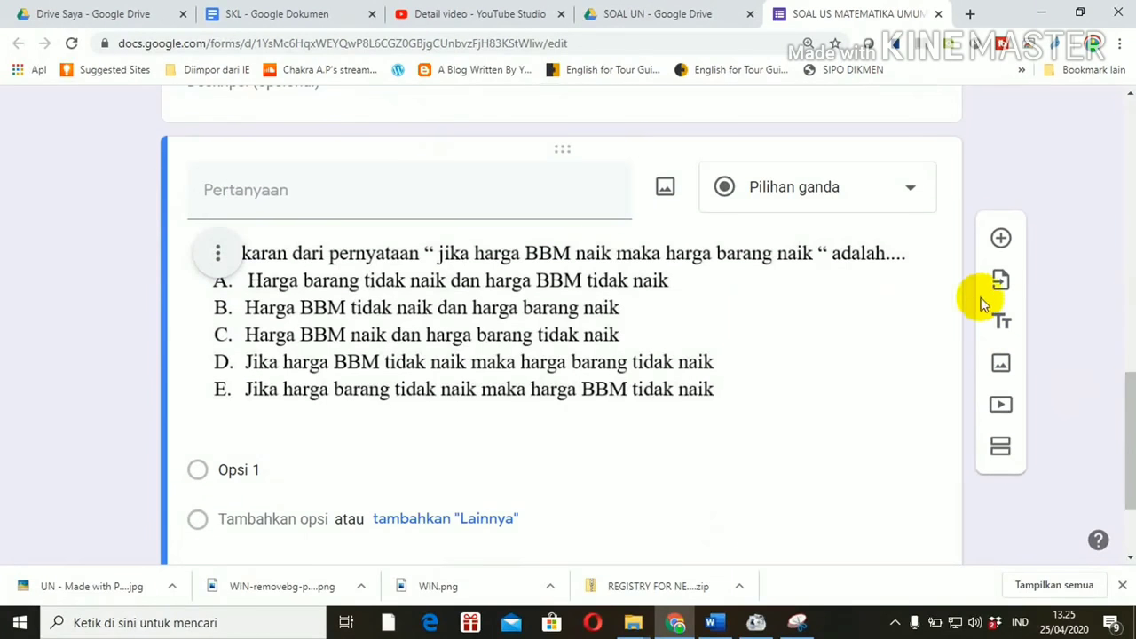
pyautogui.click(914, 194)
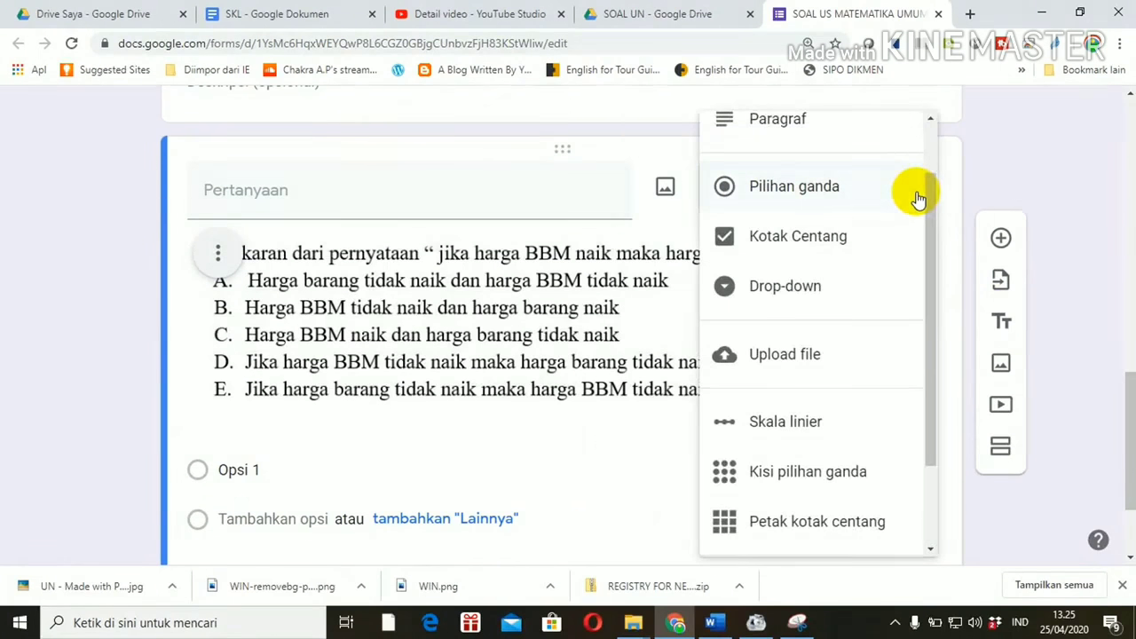
pyautogui.click(784, 286)
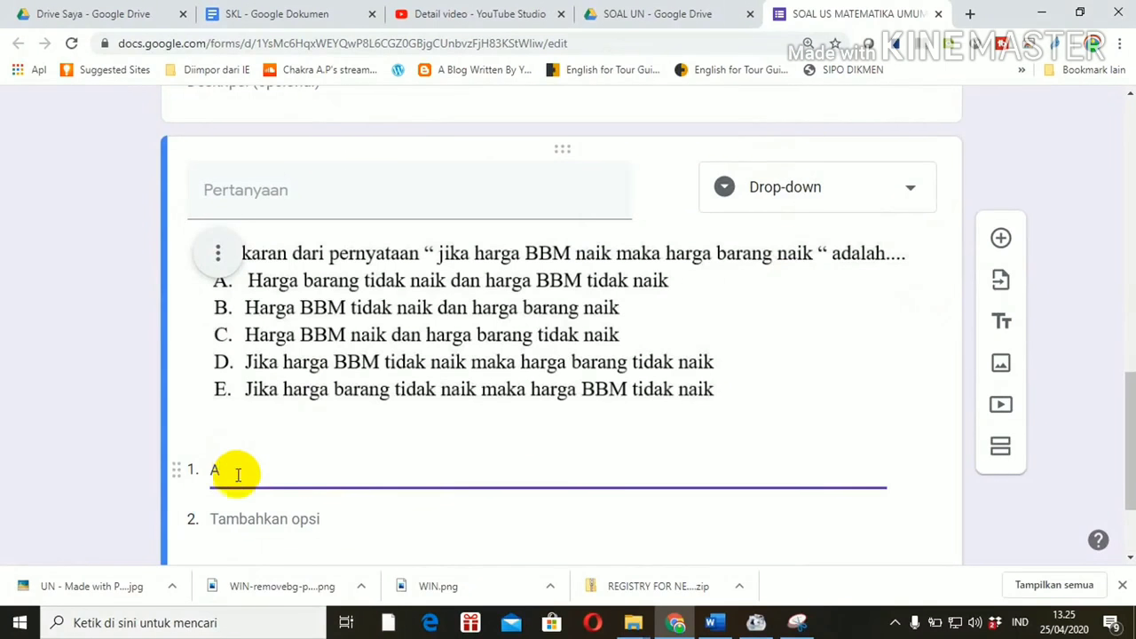
# Step: Fill in the drop-down answer options A through E
pyautogui.write('A')
pyautogui.click(240, 519)
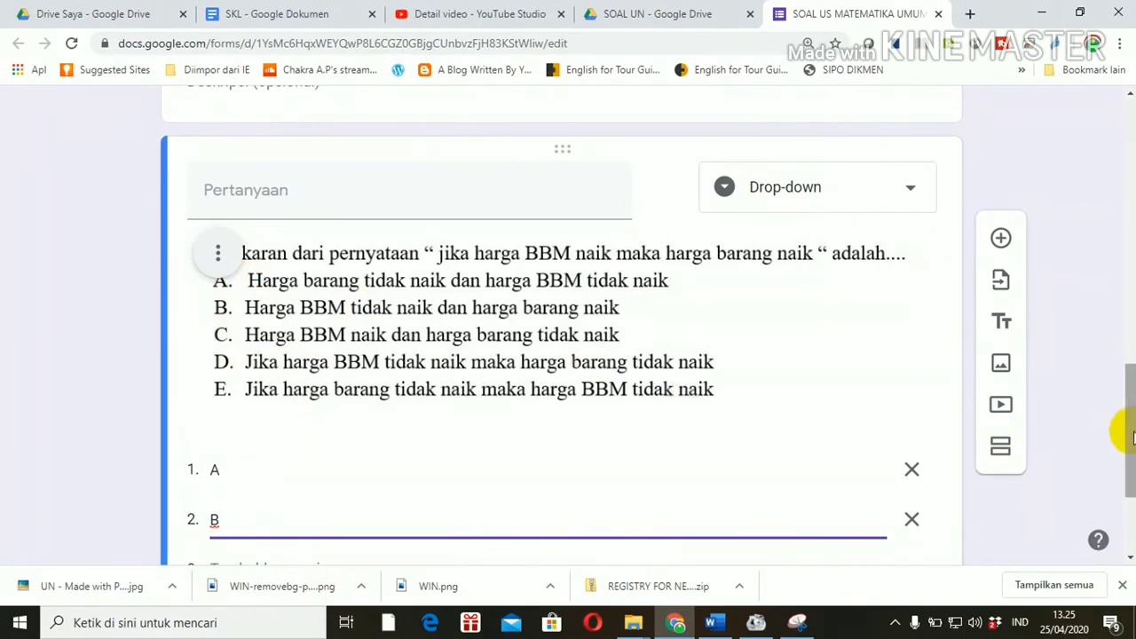
pyautogui.scroll(-1, 1131, 462)
pyautogui.scroll(-2, 1130, 461)
pyautogui.click(248, 446)
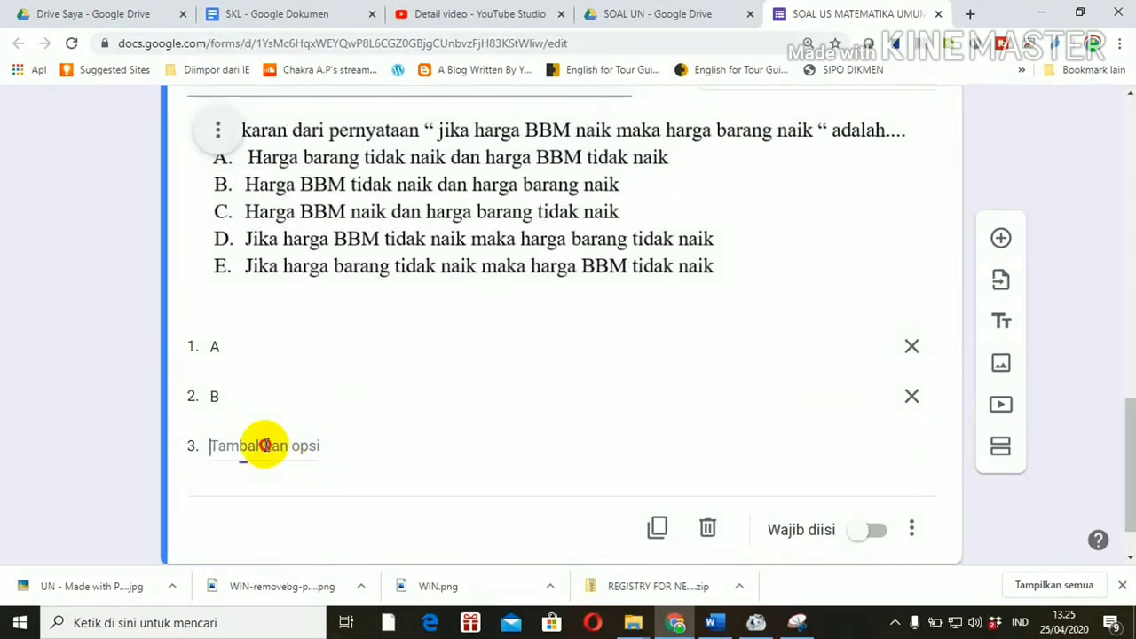
pyautogui.write('C')
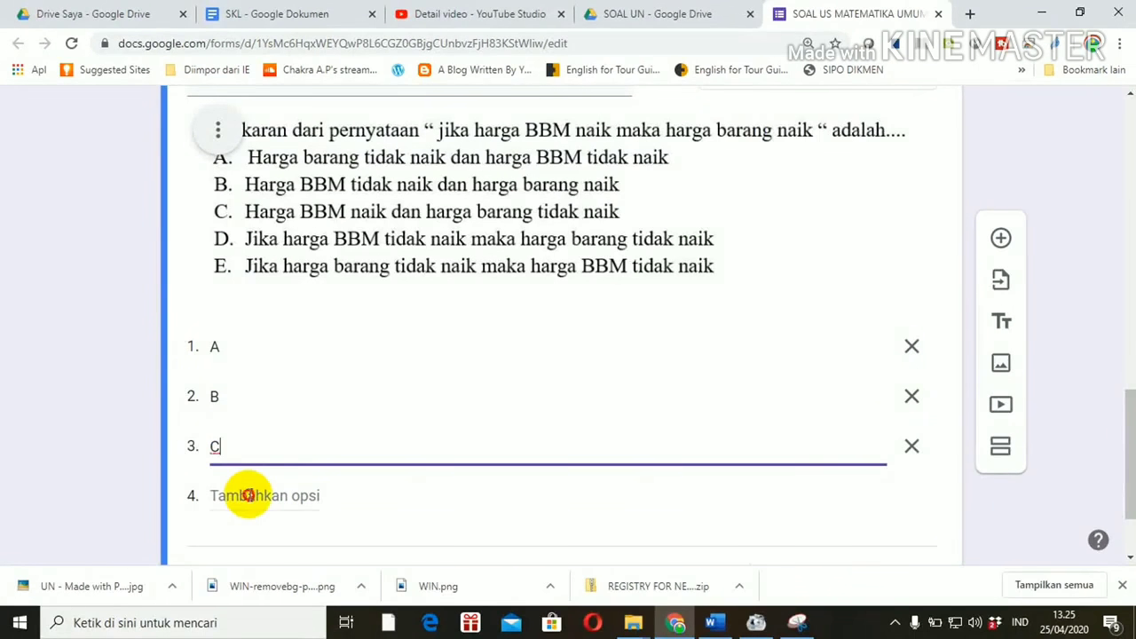
pyautogui.click(248, 495)
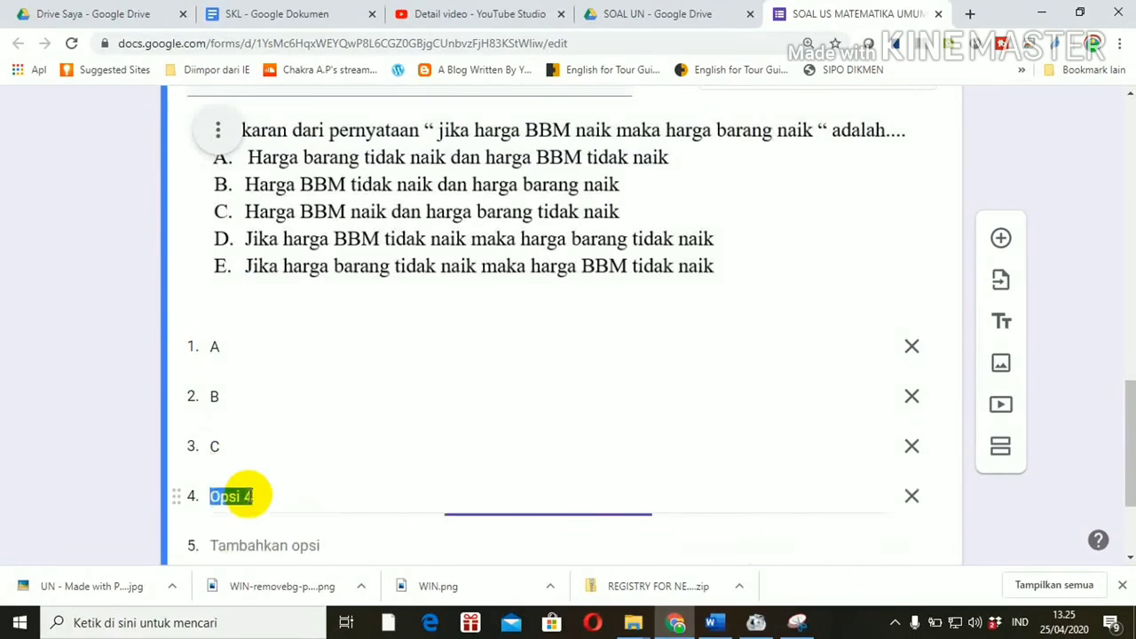
pyautogui.click(239, 545)
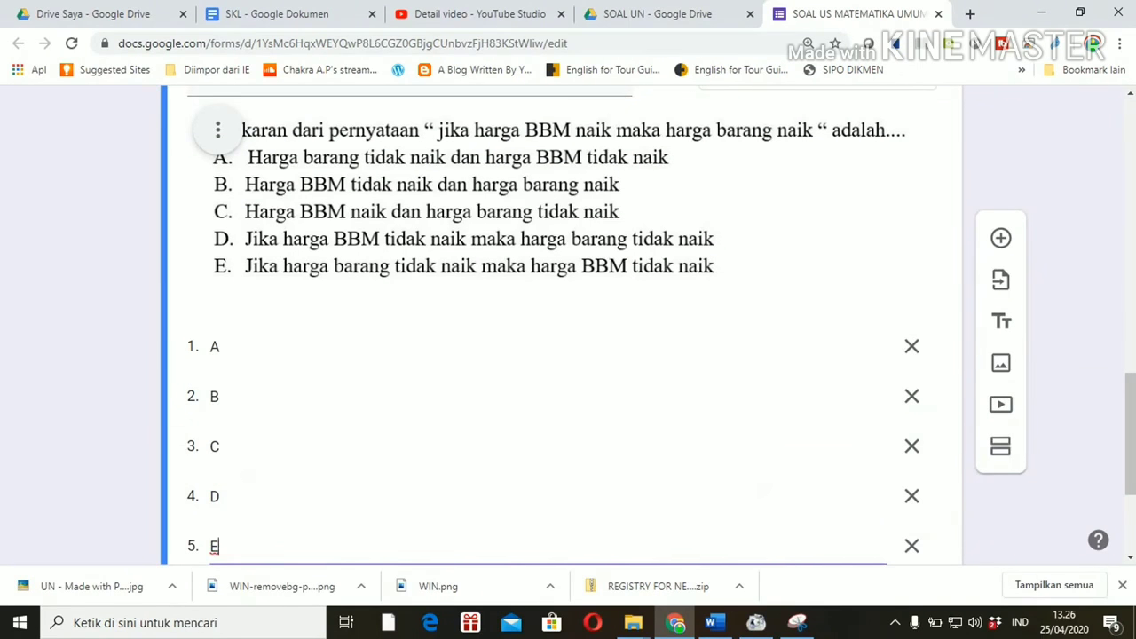
pyautogui.moveTo(1129, 391); pyautogui.dragTo(1129, 232)
pyautogui.moveTo(1128, 169); pyautogui.dragTo(1122, 91)
# Step: Enable 'Jadikan ini sebagai kuis' on the Kuis tab with immediate score release, and save
pyautogui.click(876, 126)
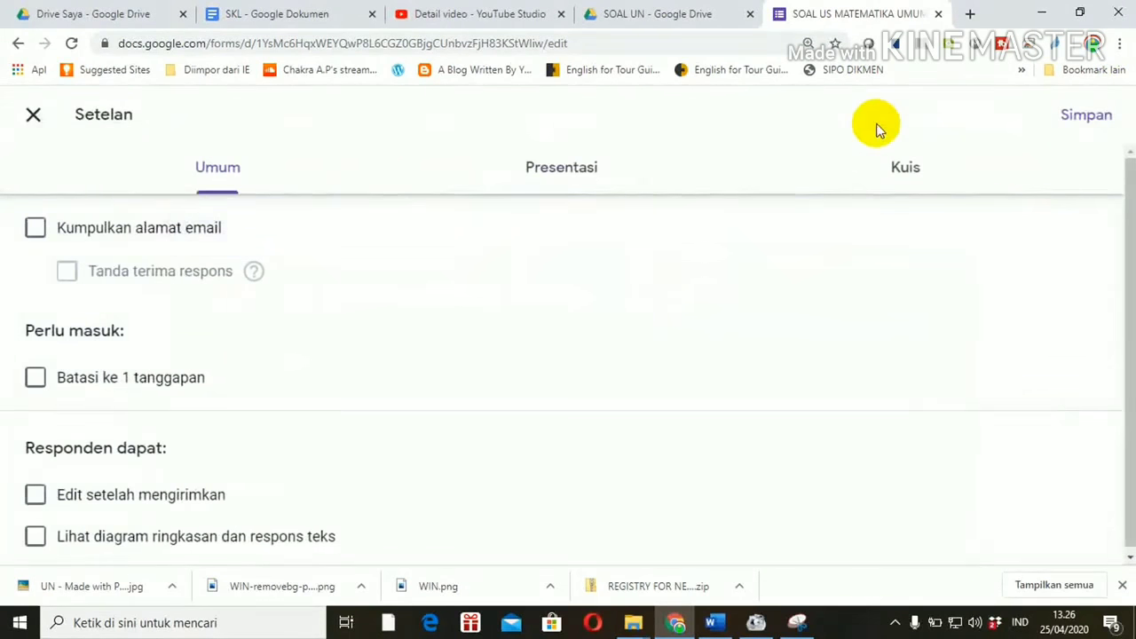
pyautogui.click(901, 170)
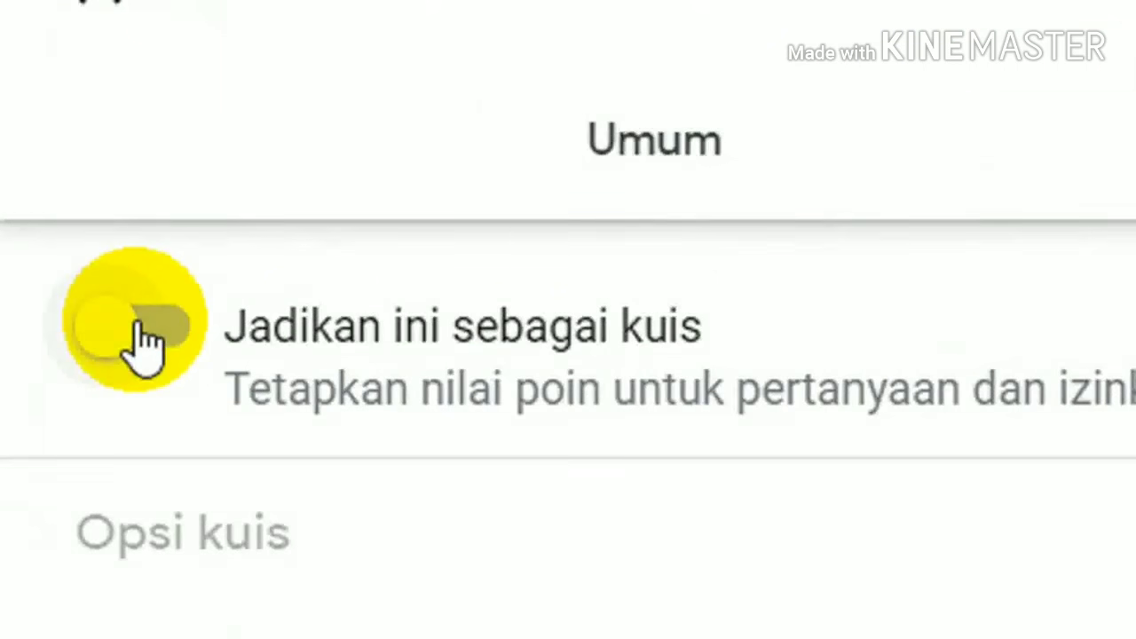
pyautogui.click(137, 327)
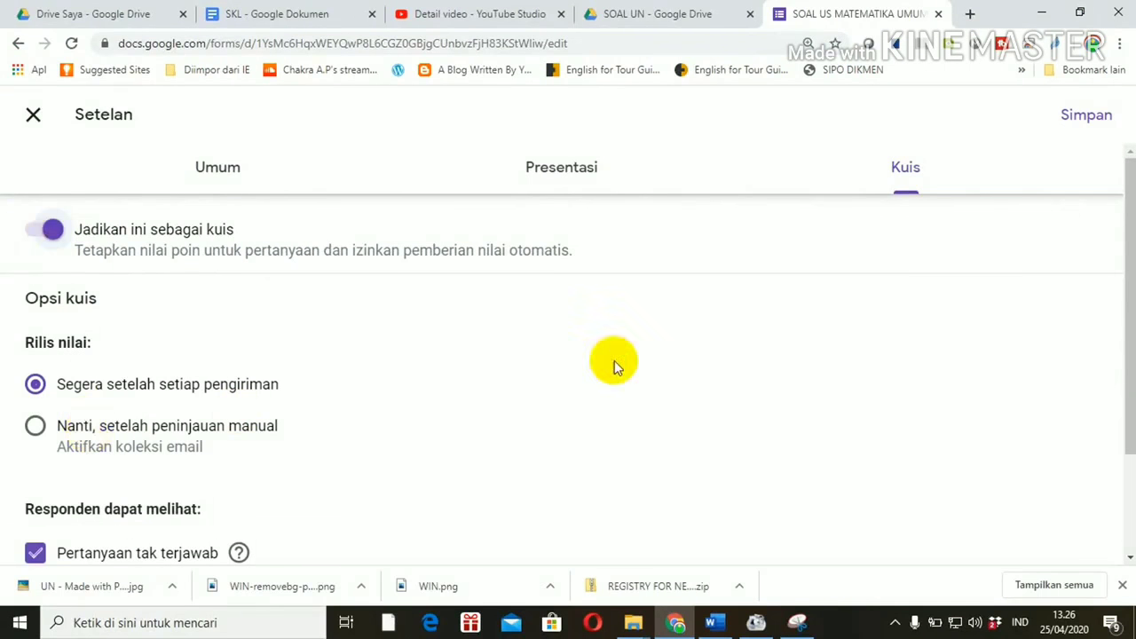
pyautogui.moveTo(1125, 296); pyautogui.dragTo(1130, 382)
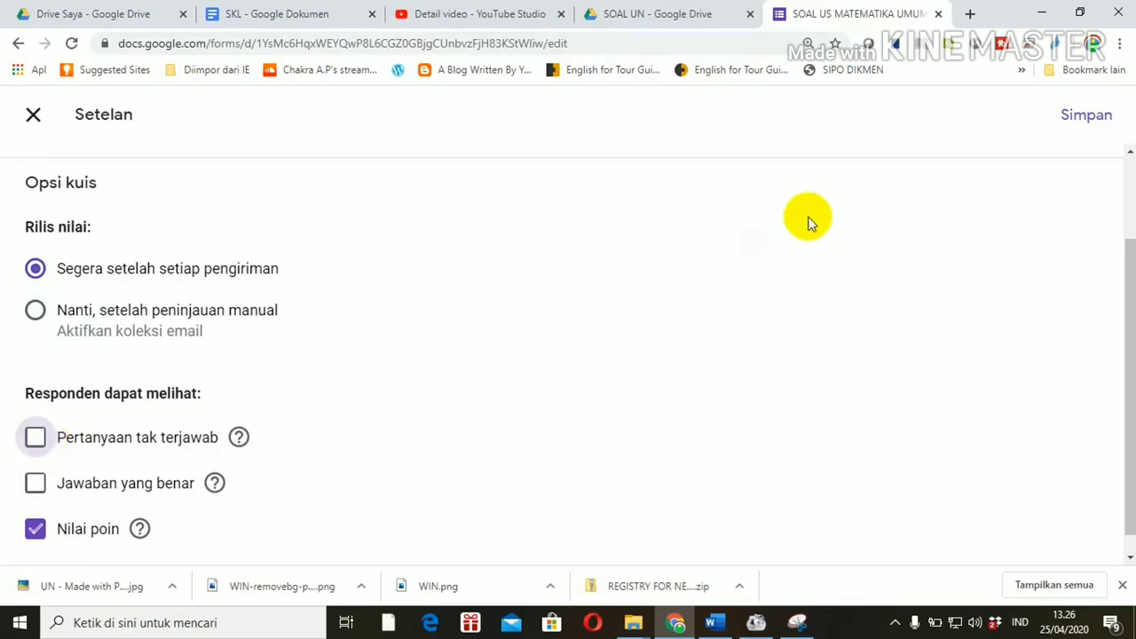
pyautogui.click(1075, 132)
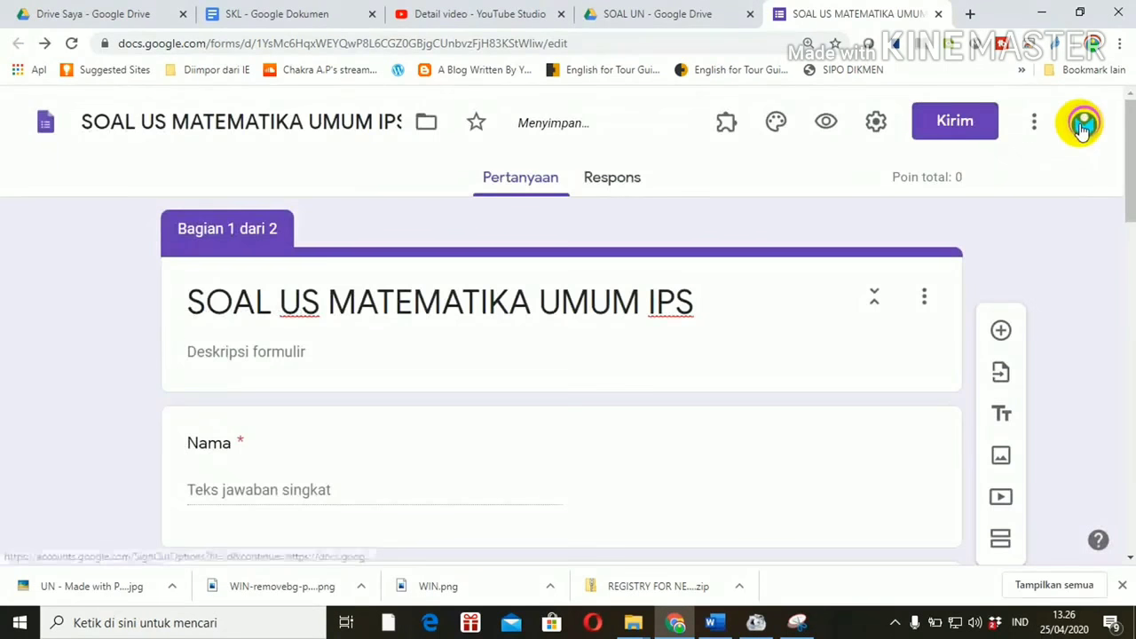
# Step: Mark option A as the first question's correct answer in its answer key, worth 1 point
pyautogui.moveTo(1129, 200); pyautogui.dragTo(1125, 564)
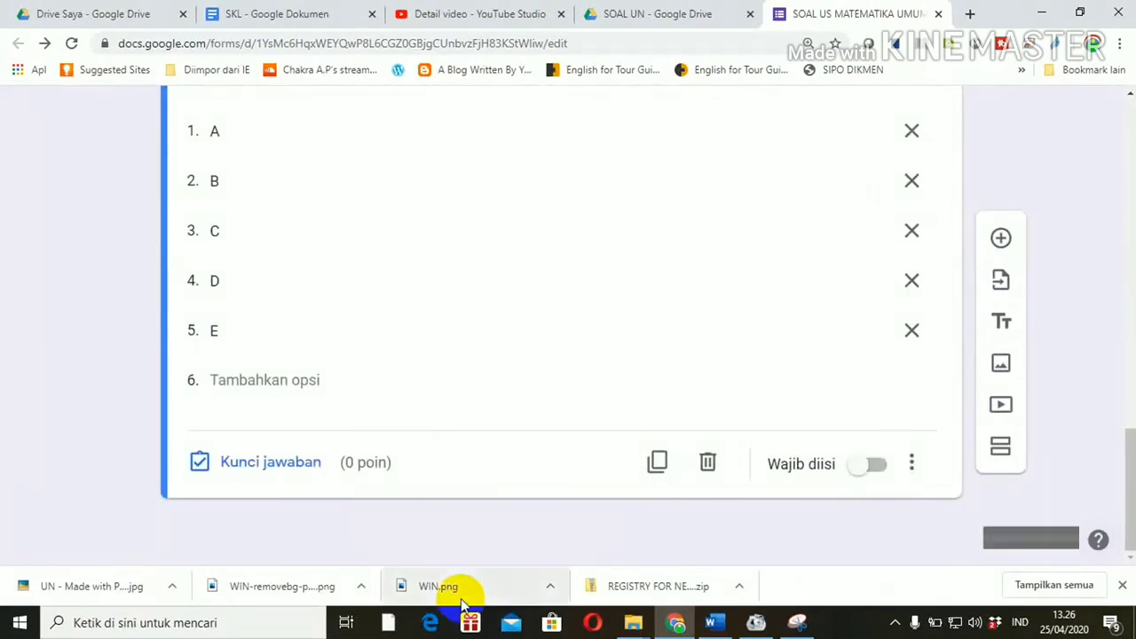
pyautogui.click(294, 465)
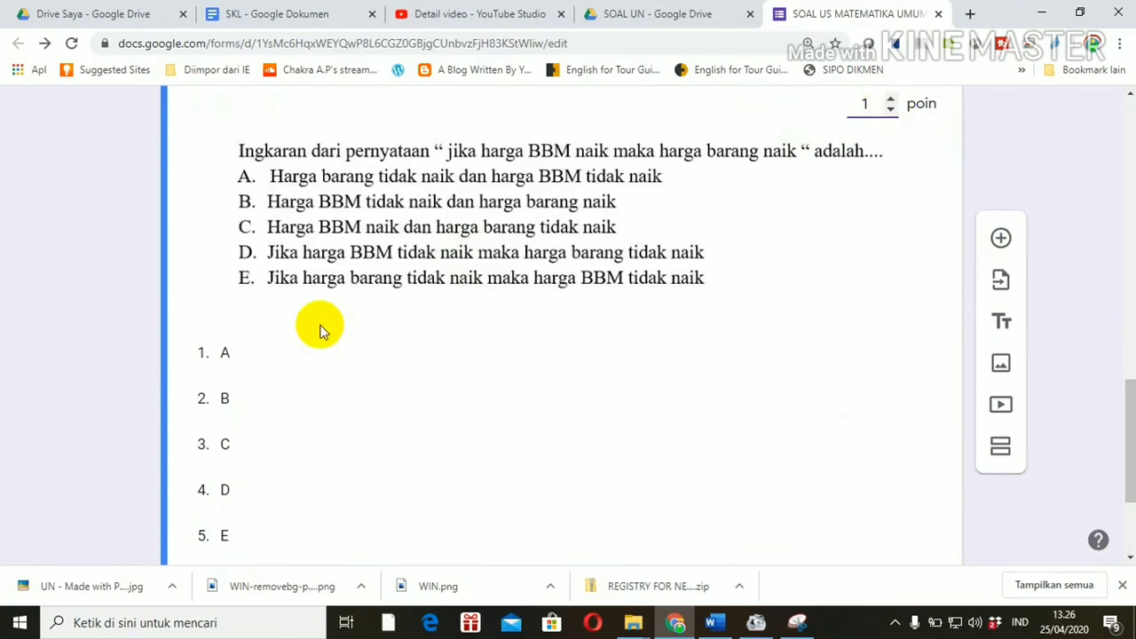
pyautogui.click(227, 354)
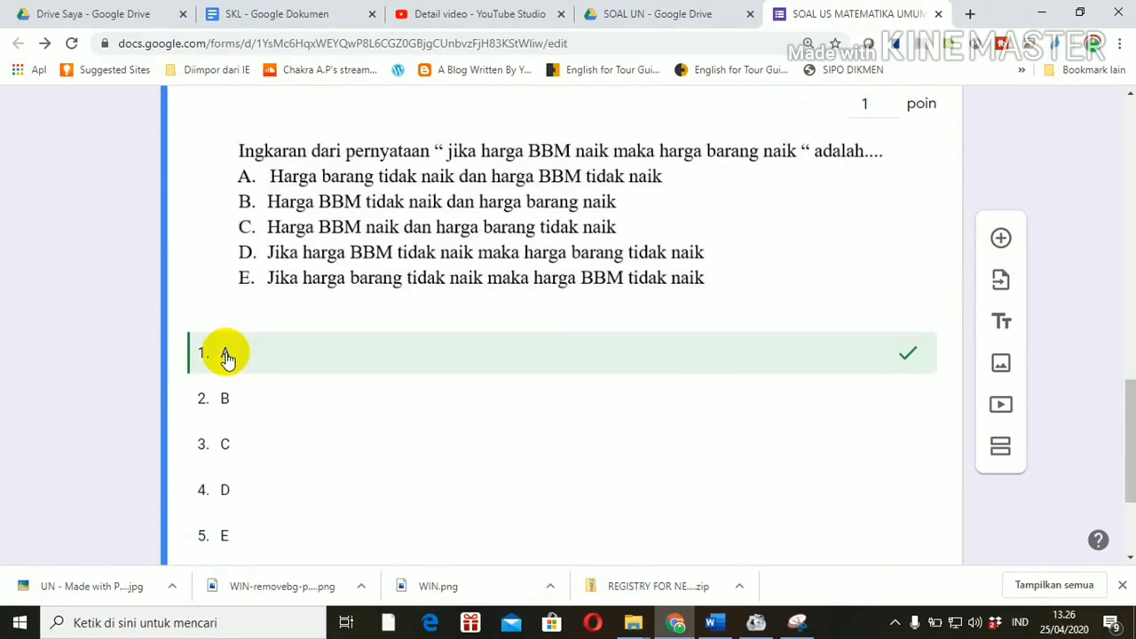
pyautogui.moveTo(1132, 410); pyautogui.dragTo(1127, 499)
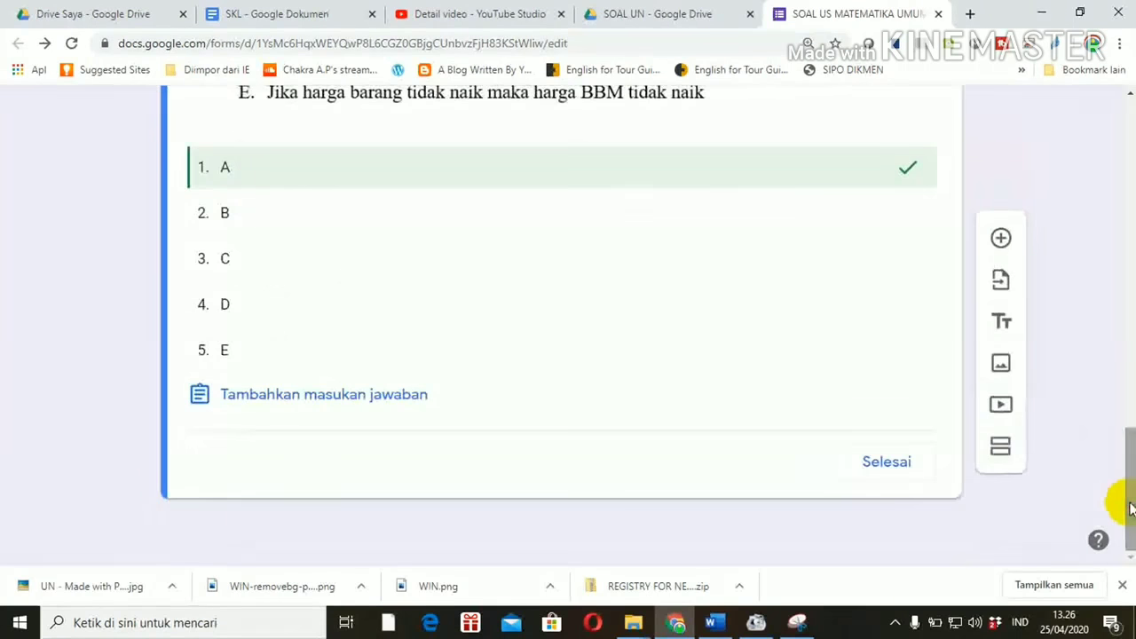
pyautogui.click(891, 465)
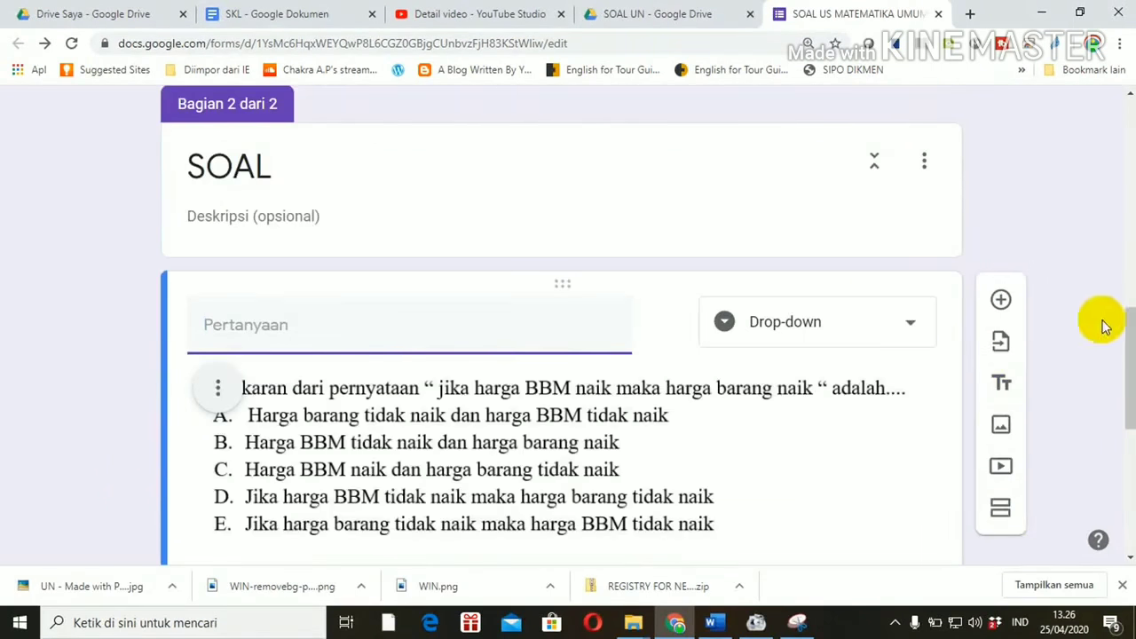
pyautogui.moveTo(1123, 317); pyautogui.dragTo(1128, 448)
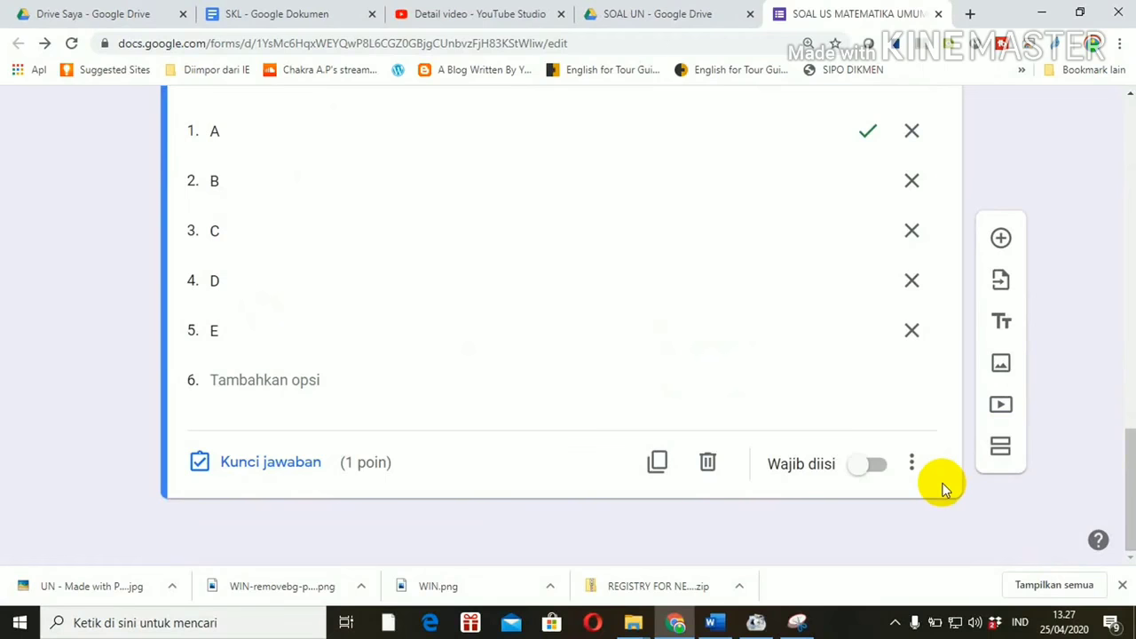
# Step: Duplicate the question and upload 2.JPG as the copy's question image
pyautogui.click(656, 463)
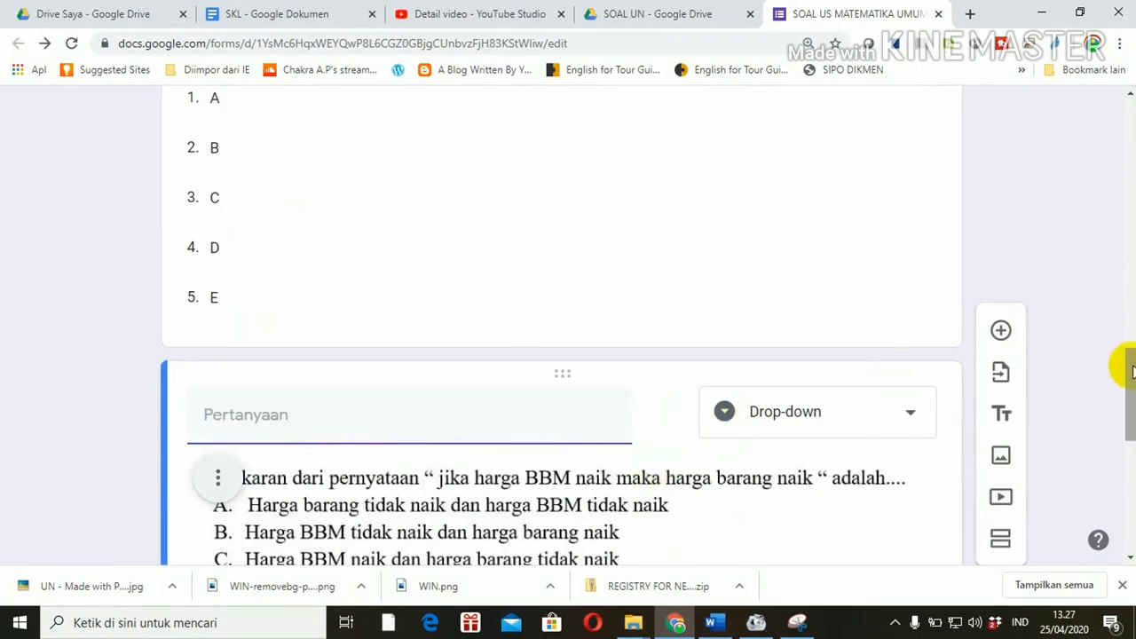
pyautogui.moveTo(1131, 371); pyautogui.dragTo(1131, 436)
pyautogui.moveTo(1131, 436)
pyautogui.mouseDown()
pyautogui.moveTo(1131, 419)
pyautogui.moveTo(1125, 436)
pyautogui.mouseUp()
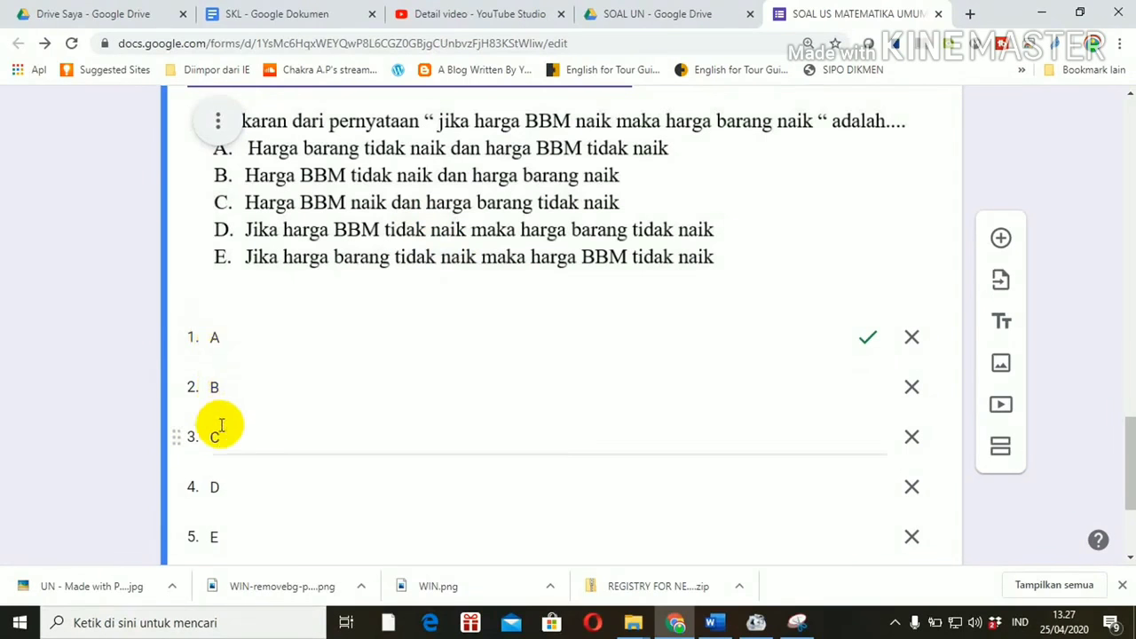
pyautogui.moveTo(1131, 458); pyautogui.dragTo(1131, 406)
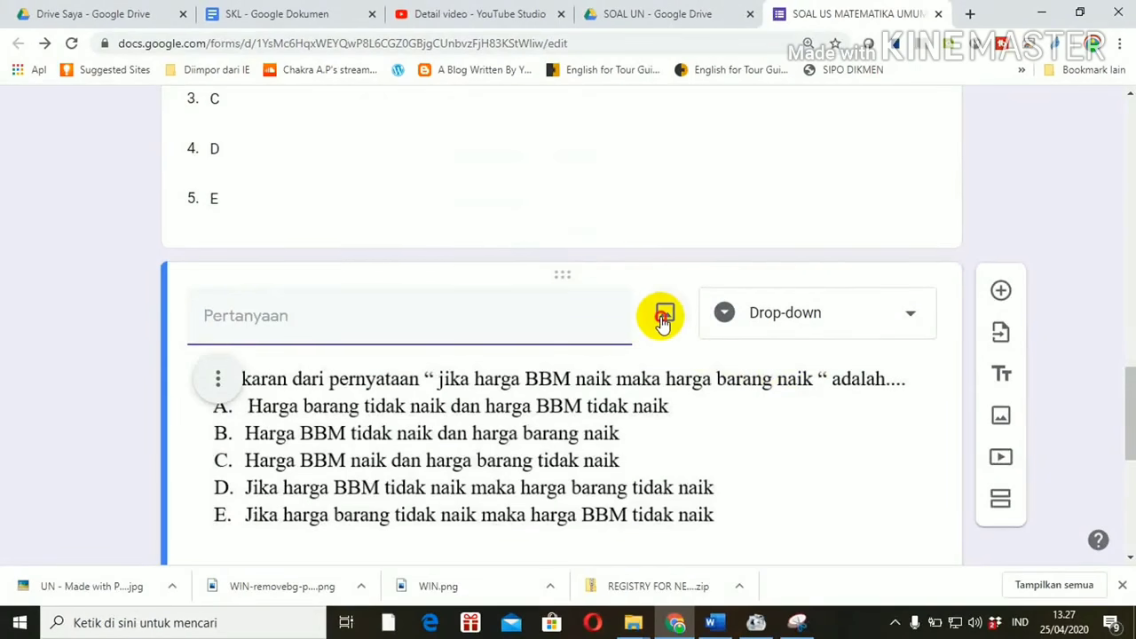
pyautogui.click(663, 316)
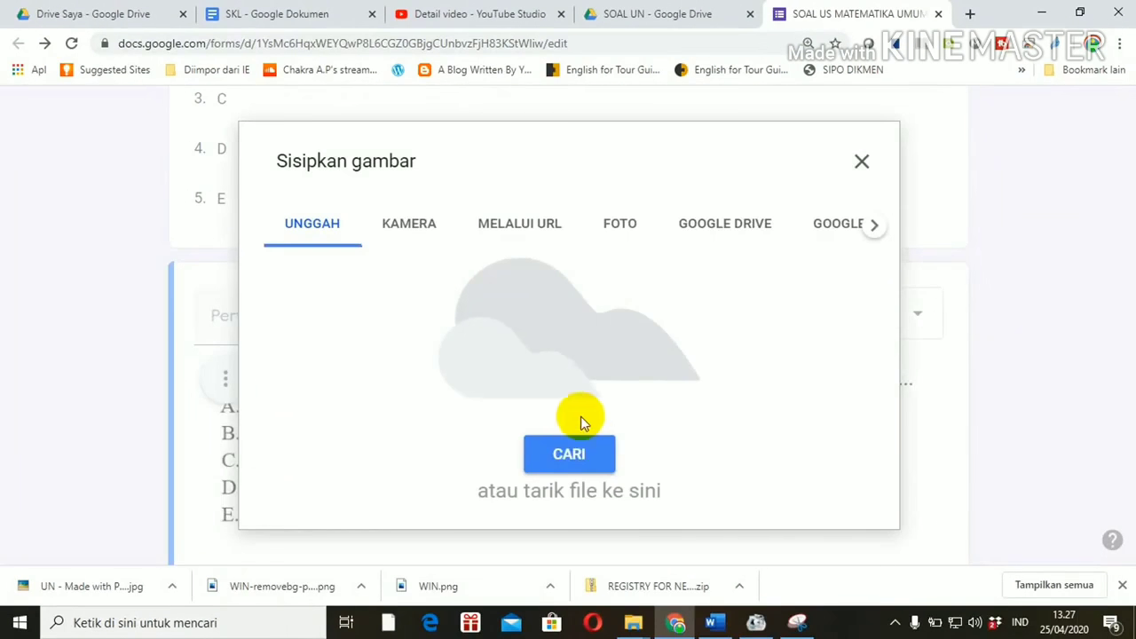
pyautogui.click(573, 451)
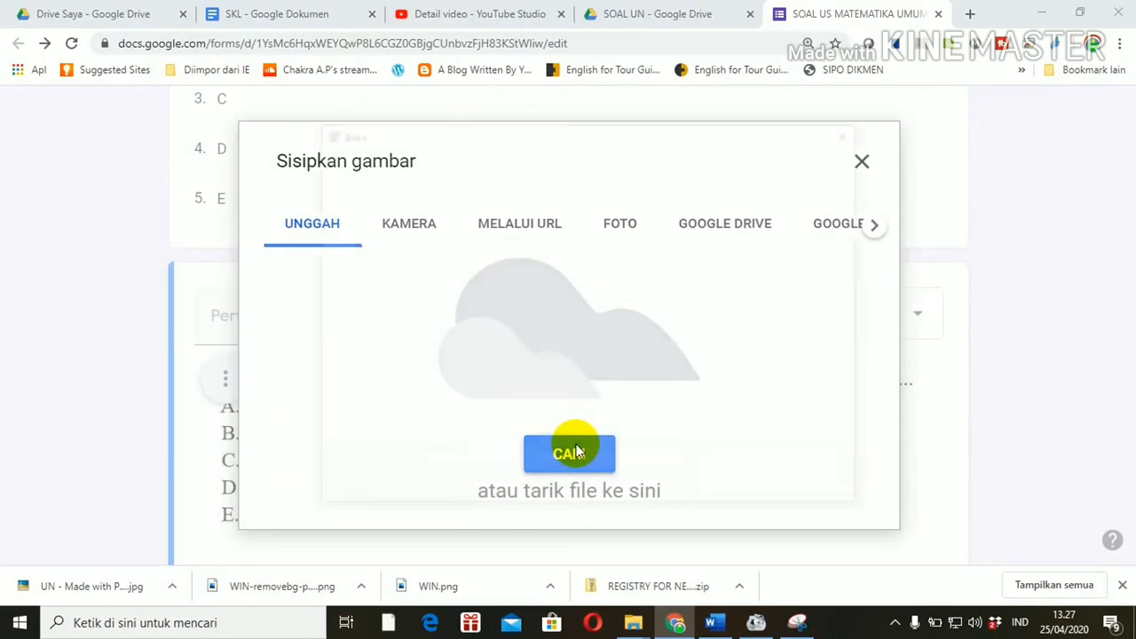
pyautogui.doubleClick(597, 280)
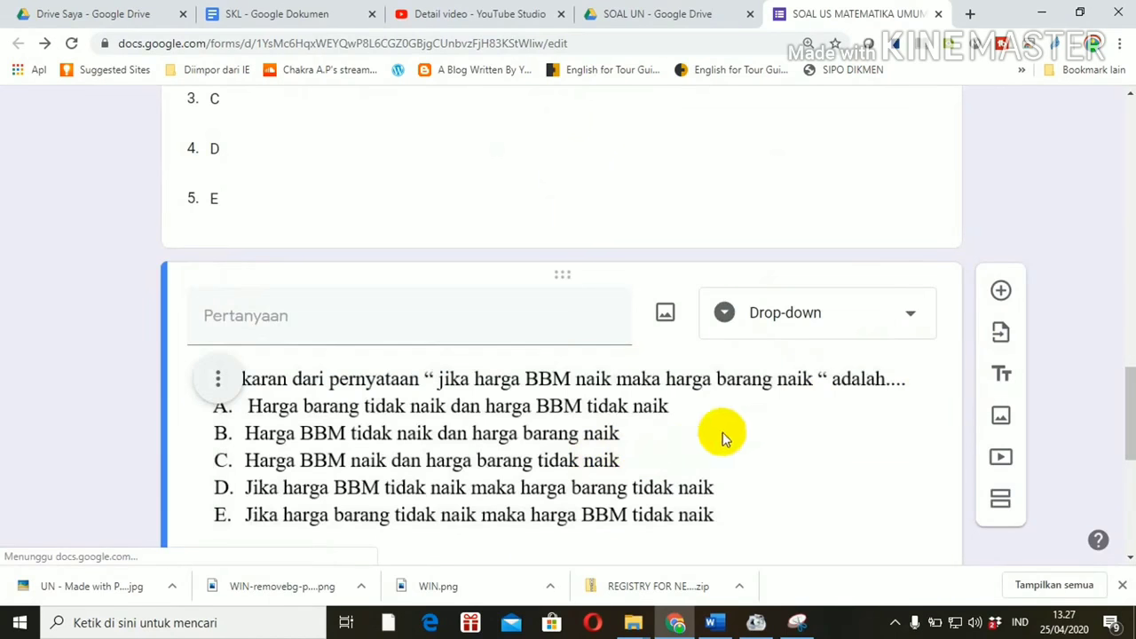
pyautogui.moveTo(1131, 382); pyautogui.dragTo(1125, 447)
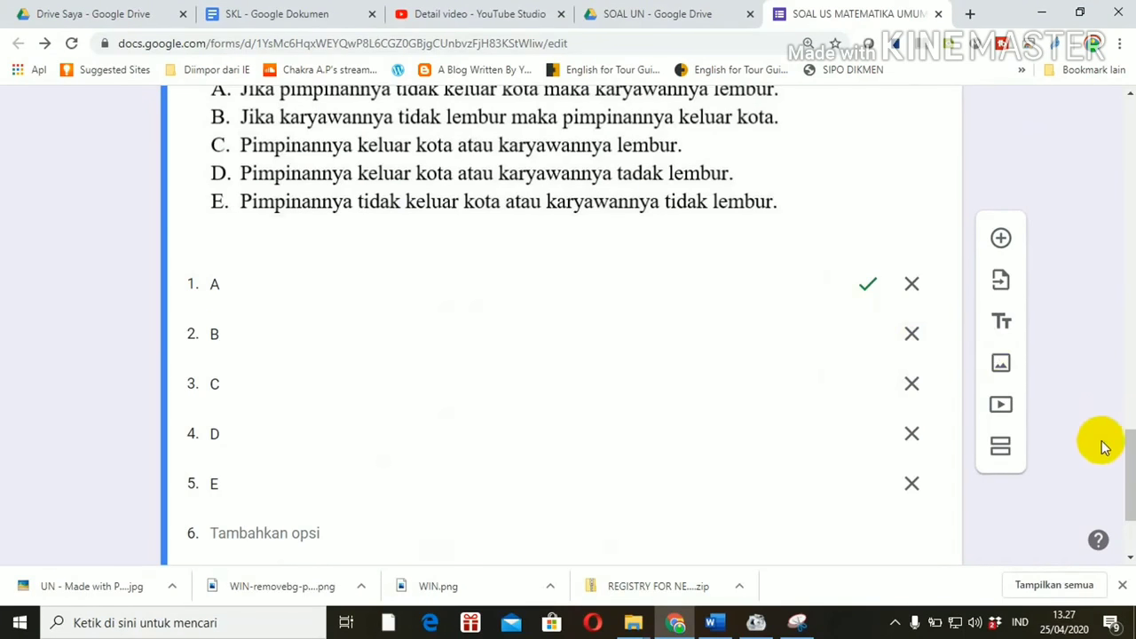
# Step: Change the pimpinannya question's answer key from A to B
pyautogui.moveTo(1125, 464); pyautogui.dragTo(1123, 489)
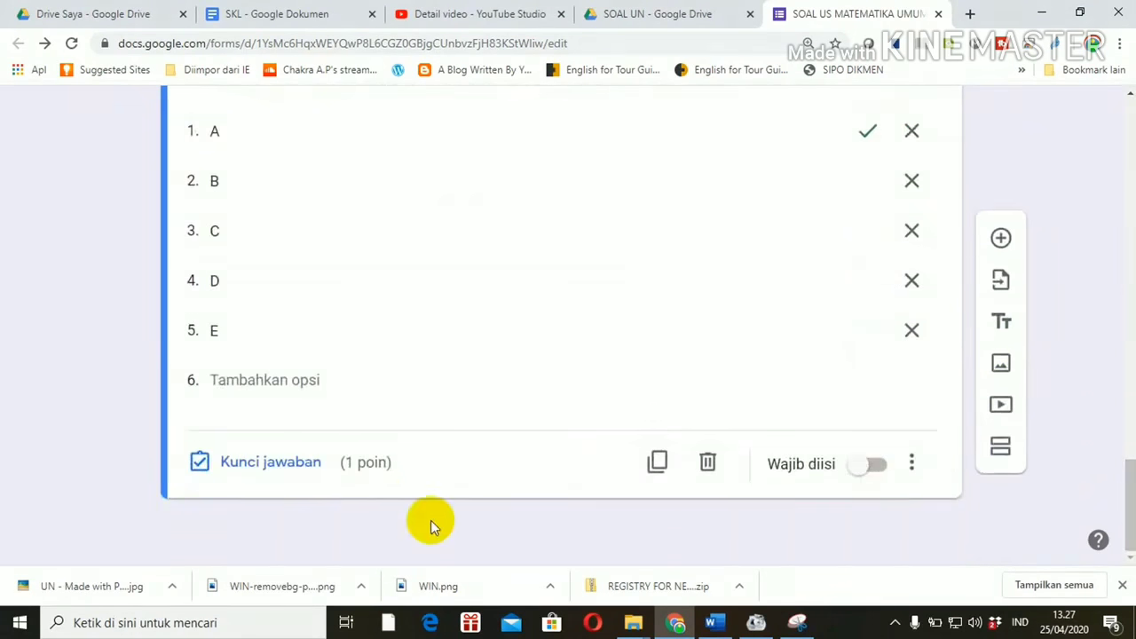
pyautogui.click(292, 465)
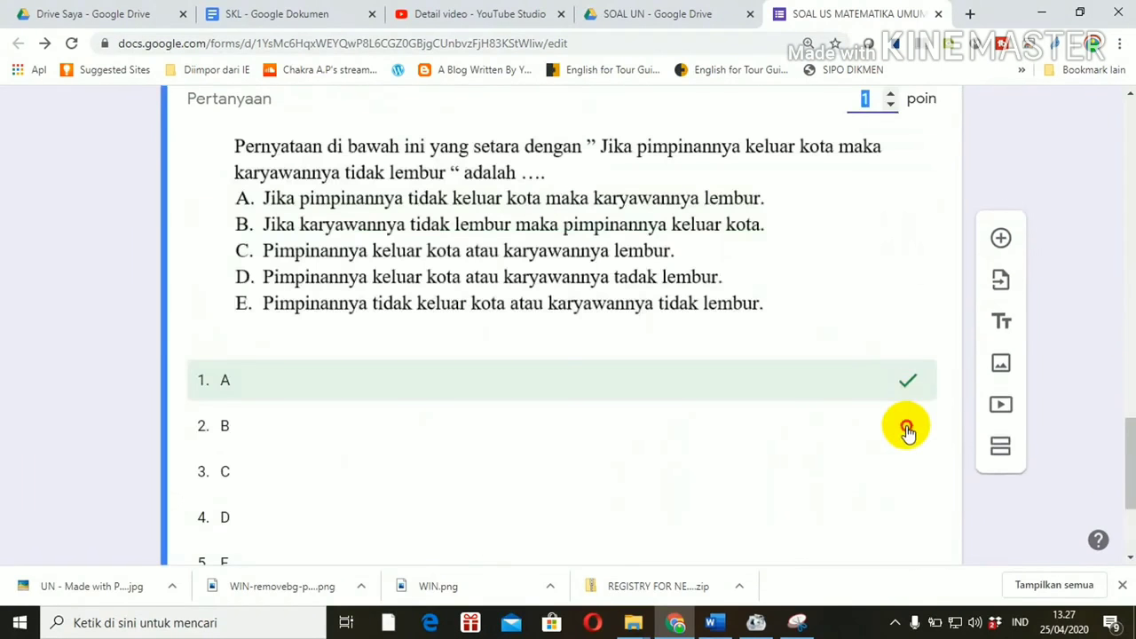
pyautogui.click(906, 430)
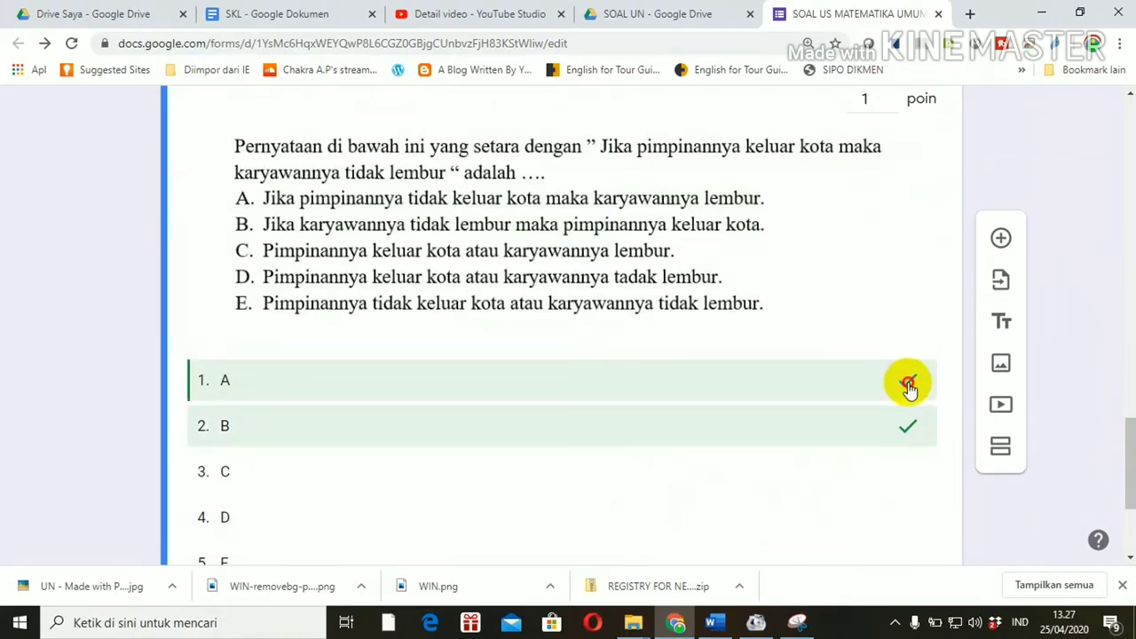
pyautogui.click(908, 384)
pyautogui.moveTo(1131, 444); pyautogui.dragTo(1129, 494)
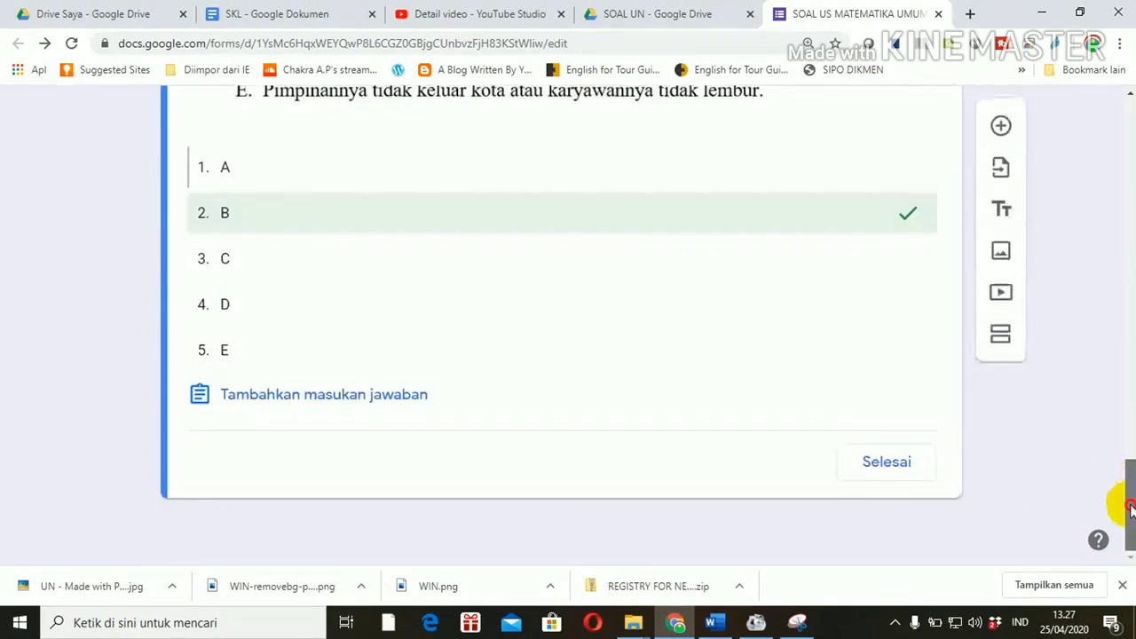
pyautogui.click(885, 463)
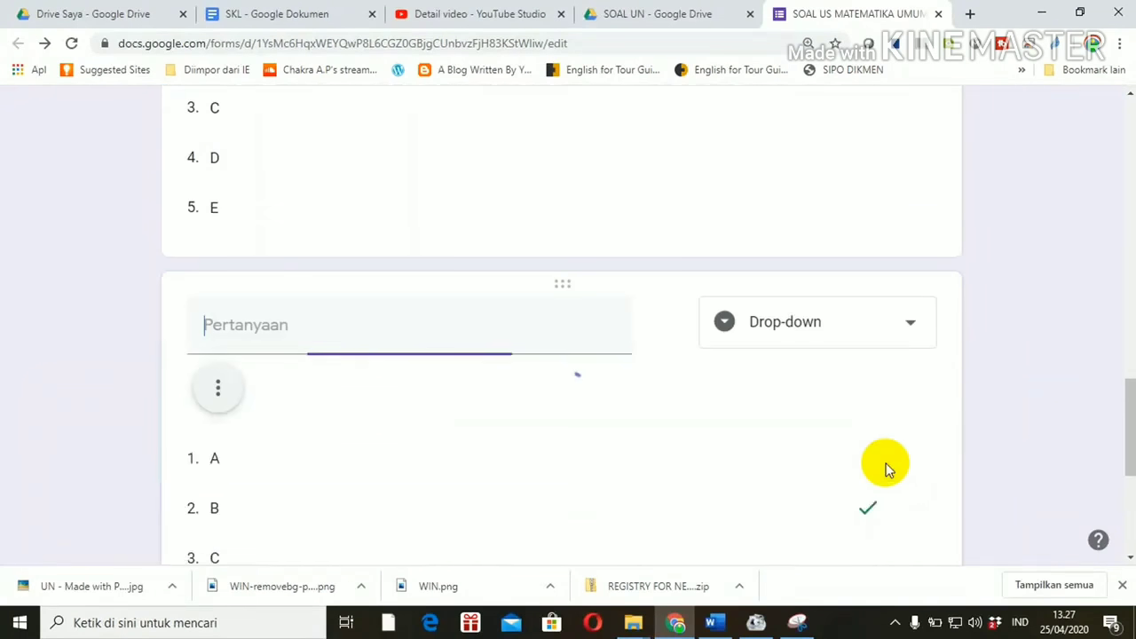
pyautogui.moveTo(1125, 398); pyautogui.dragTo(1132, 524)
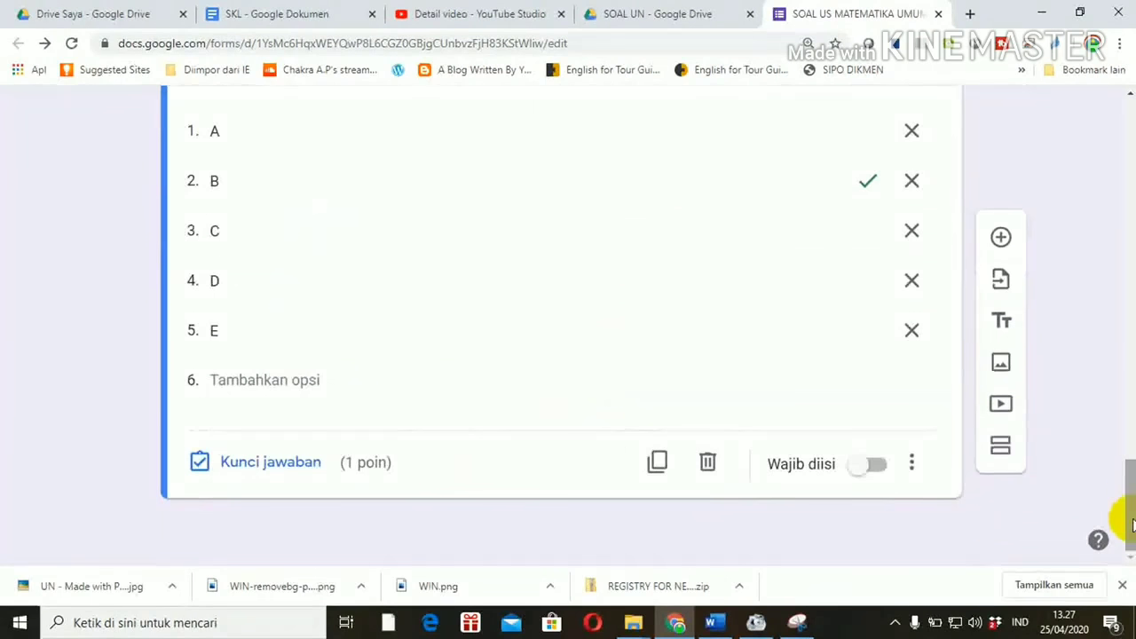
pyautogui.click(658, 461)
pyautogui.moveTo(627, 408)
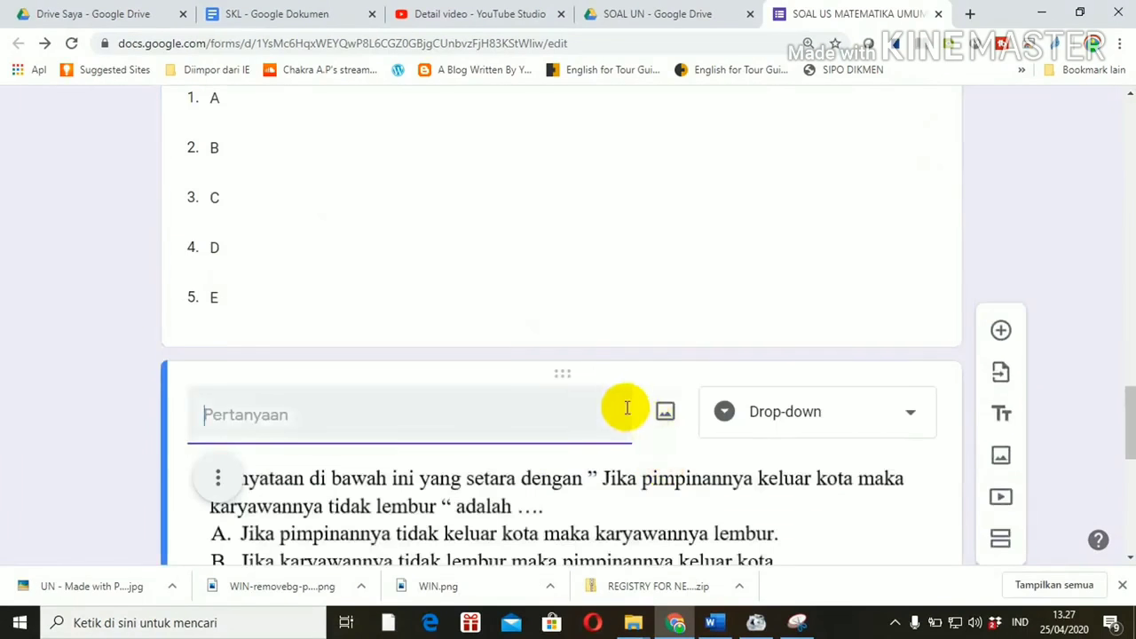
pyautogui.click(662, 413)
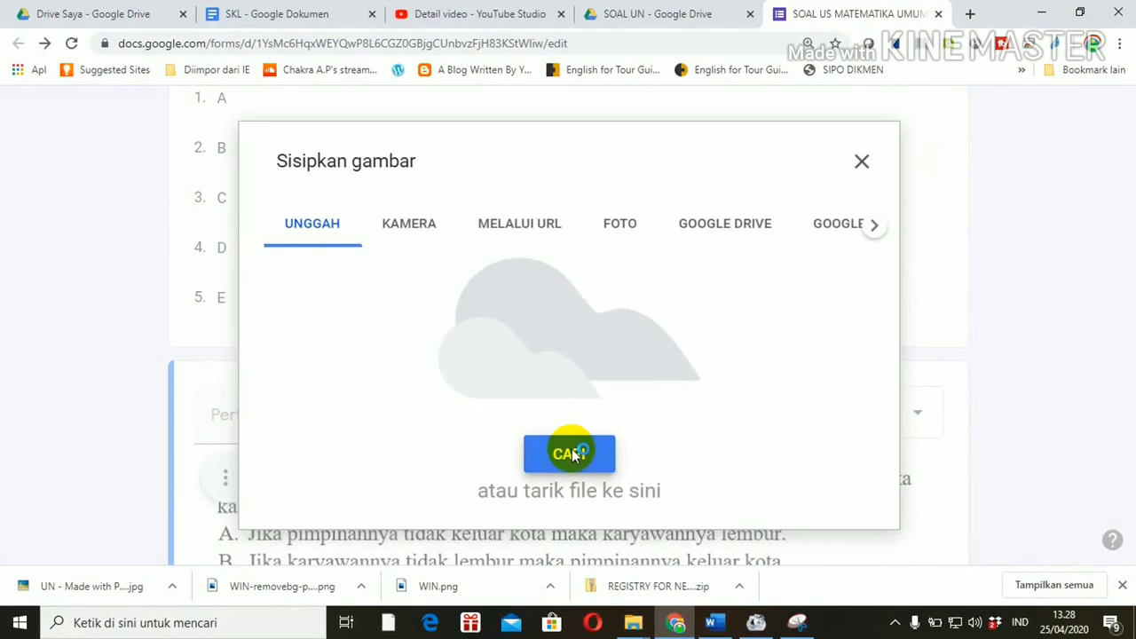
pyautogui.click(572, 454)
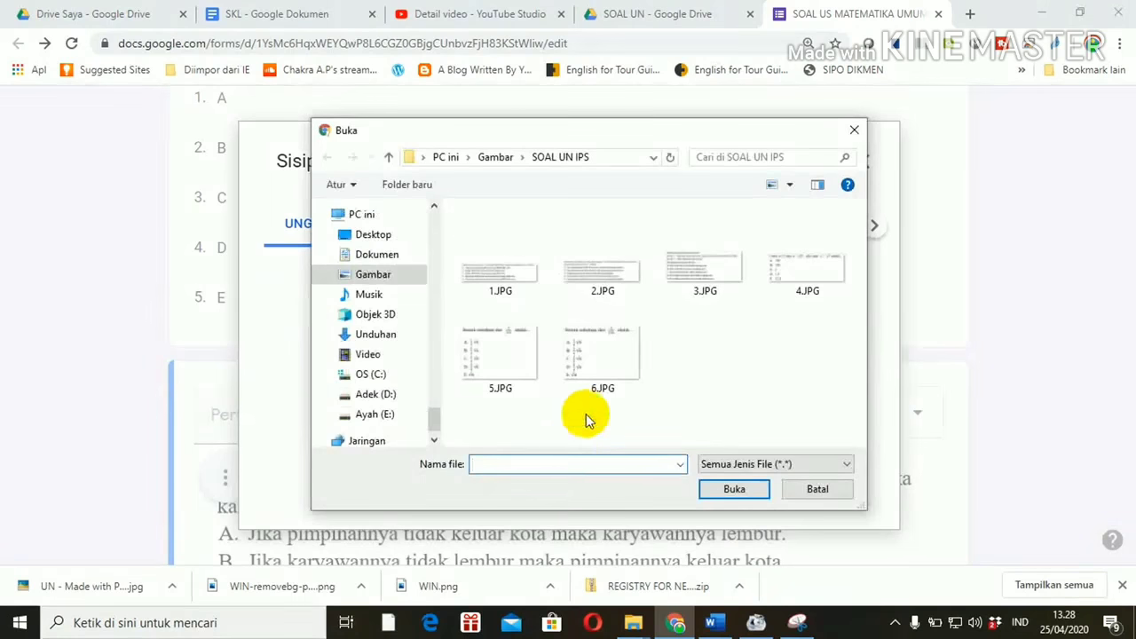
pyautogui.doubleClick(699, 280)
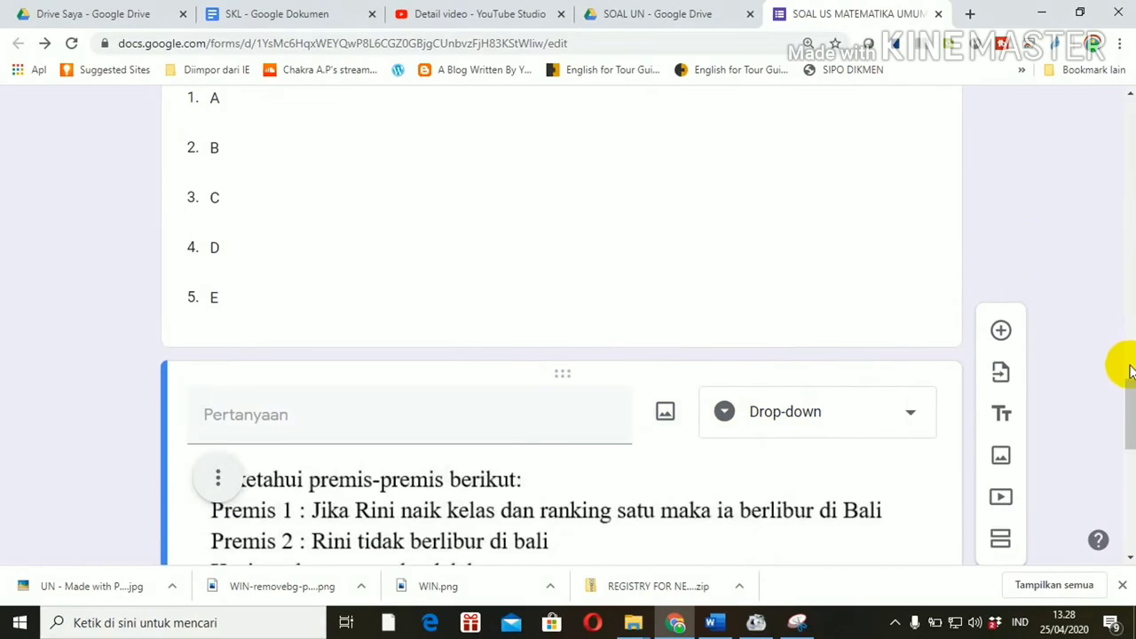
pyautogui.moveTo(1132, 395); pyautogui.dragTo(1129, 505)
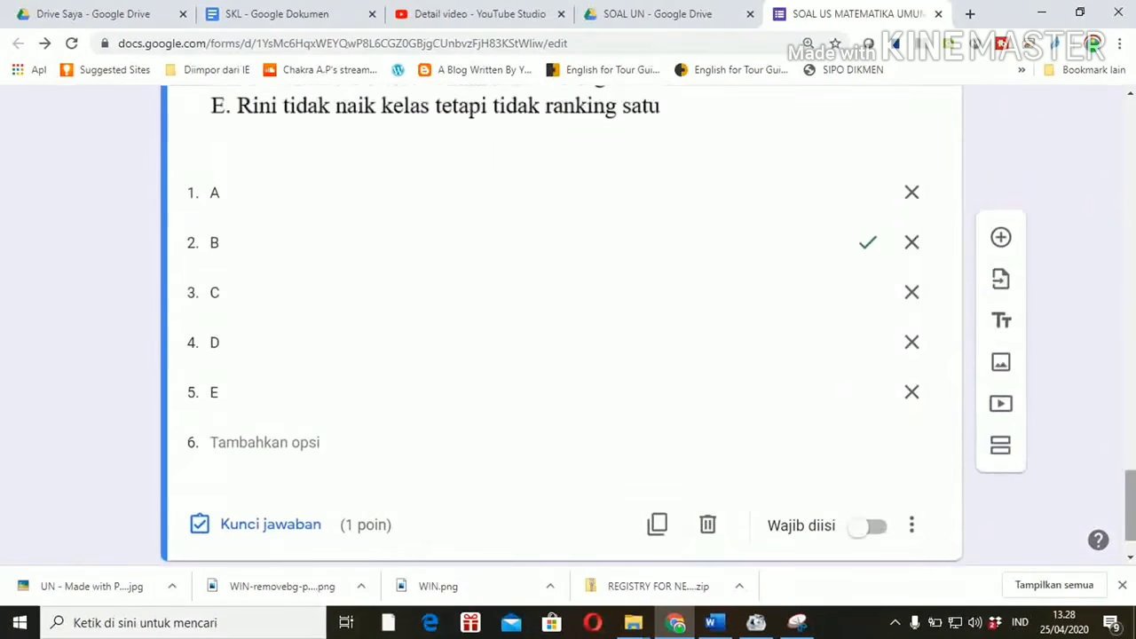
# Step: Switch the Rini premise question's correct answer from B to D in its answer key
pyautogui.click(284, 532)
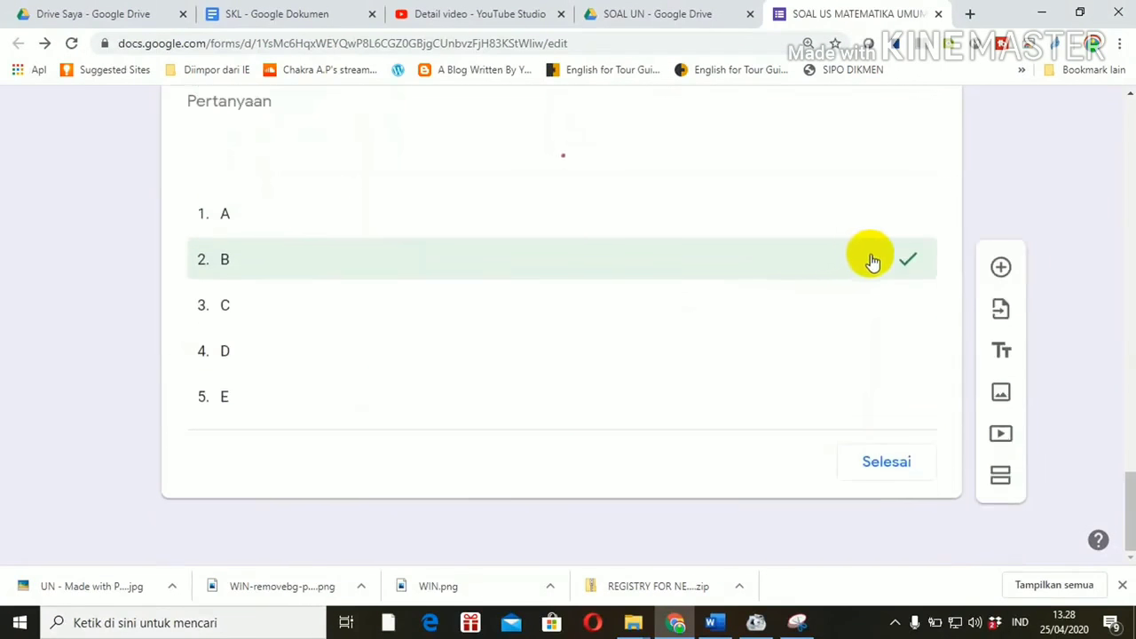
pyautogui.click(905, 265)
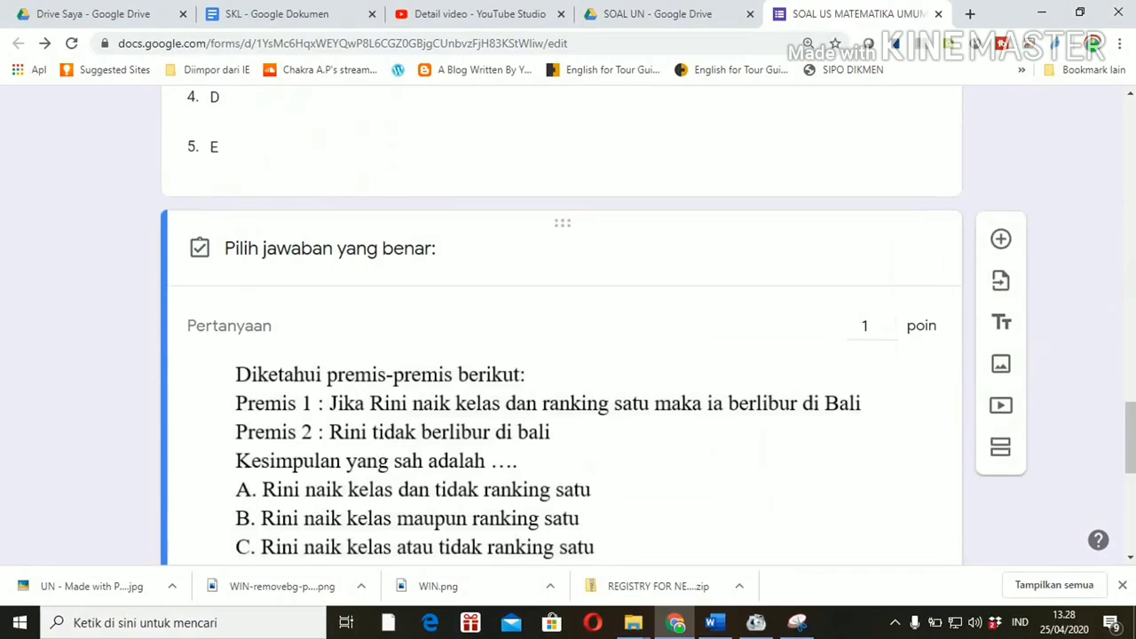
pyautogui.moveTo(1129, 457); pyautogui.dragTo(1123, 494)
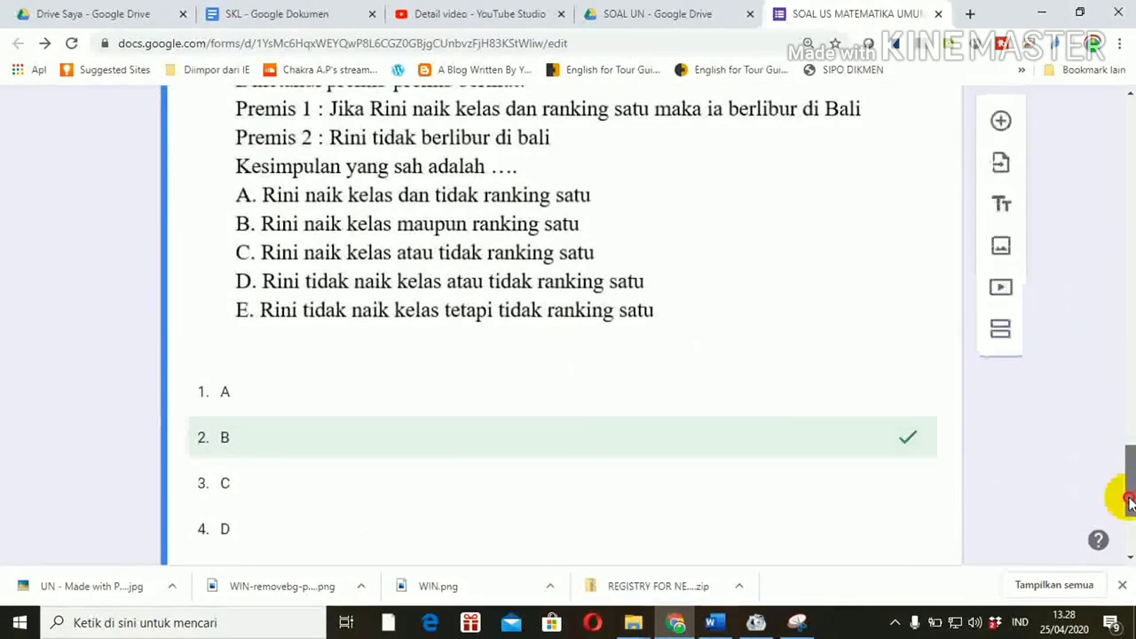
pyautogui.click(905, 441)
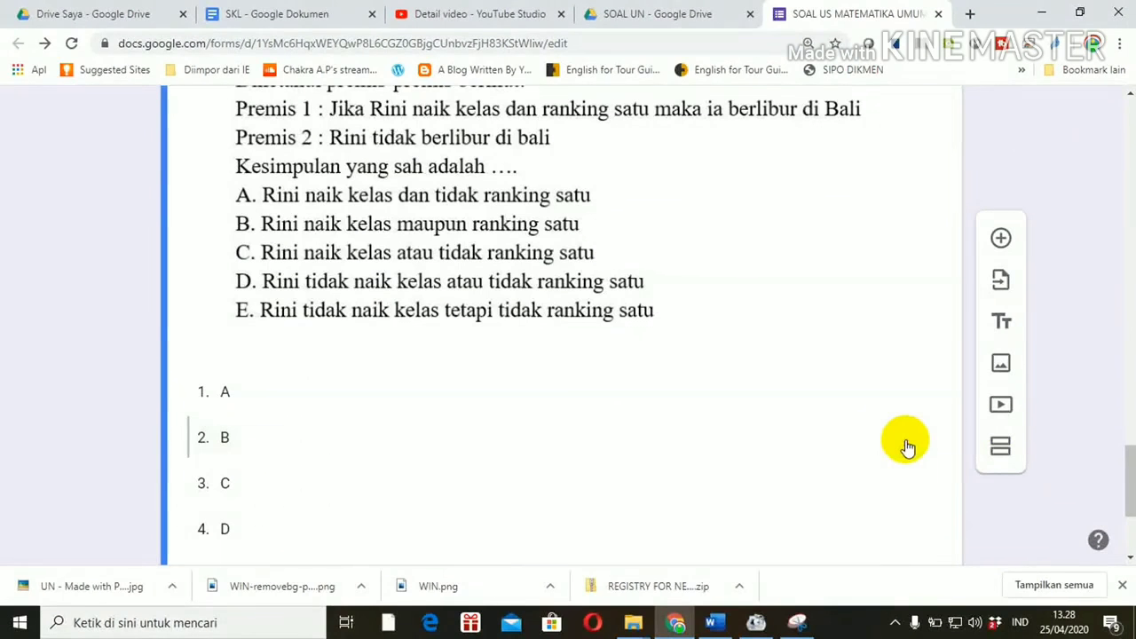
pyautogui.click(914, 524)
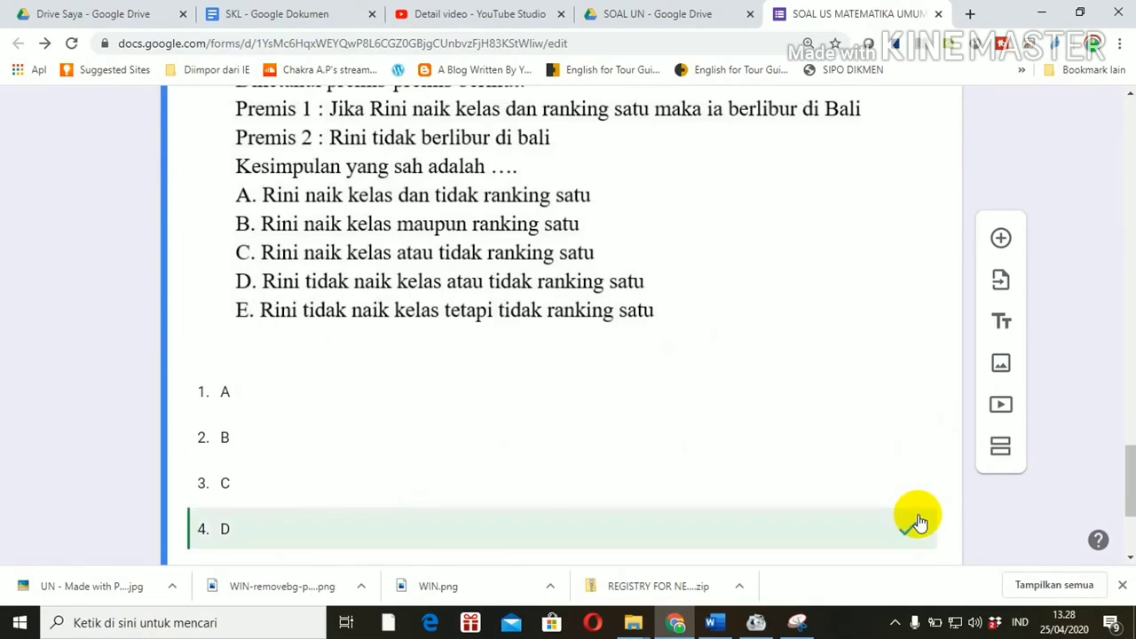
pyautogui.moveTo(1130, 457); pyautogui.dragTo(1125, 489)
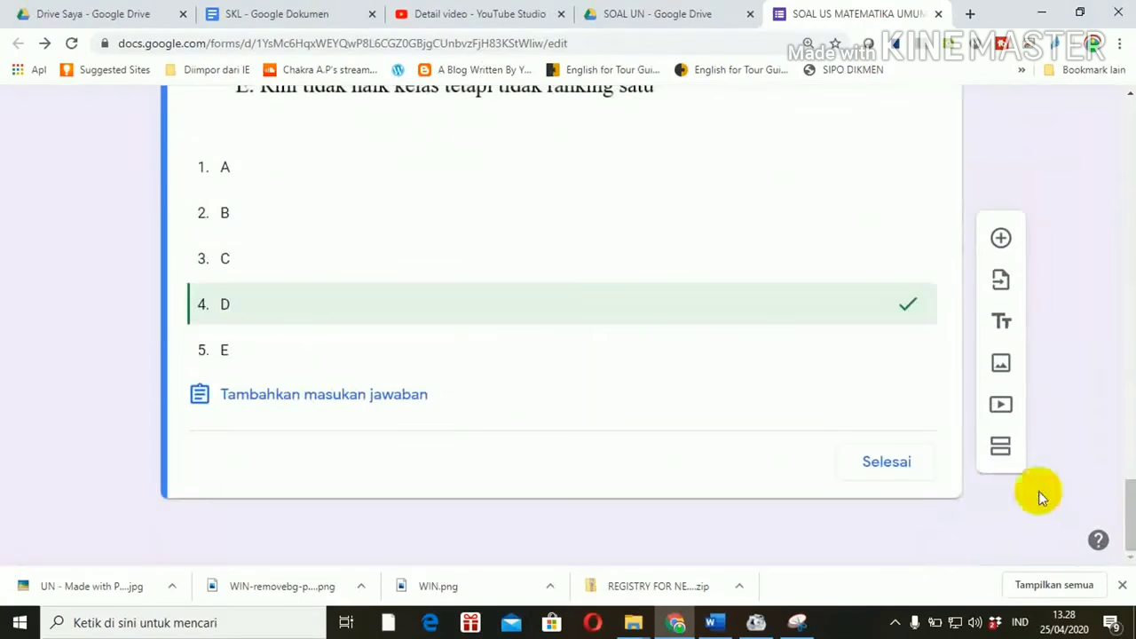
pyautogui.click(890, 466)
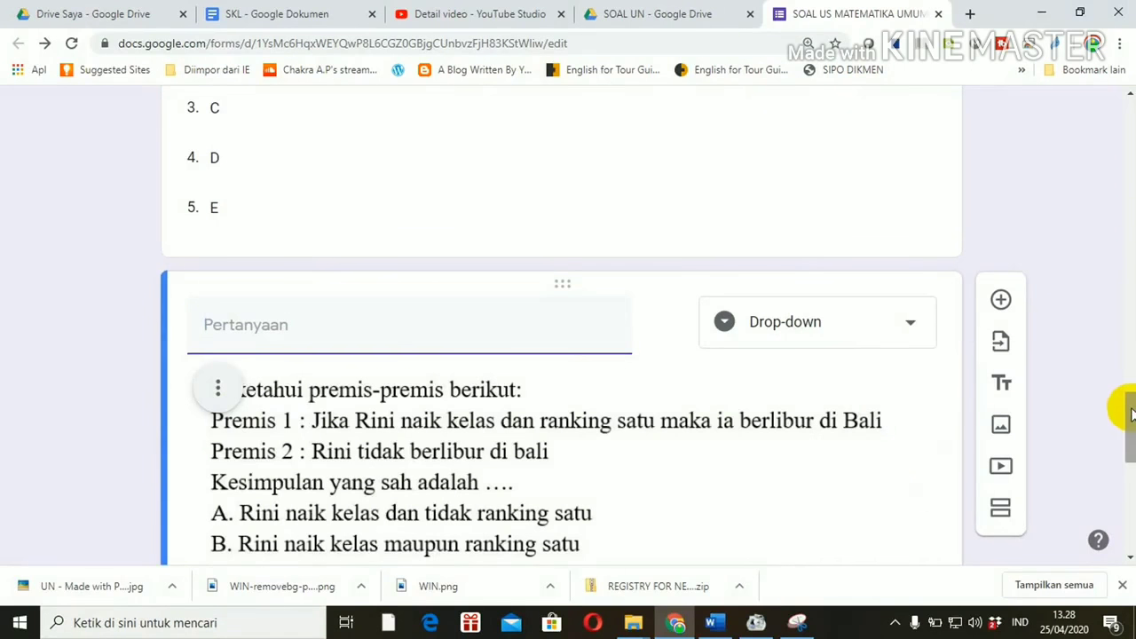
pyautogui.moveTo(1130, 413); pyautogui.dragTo(1120, 507)
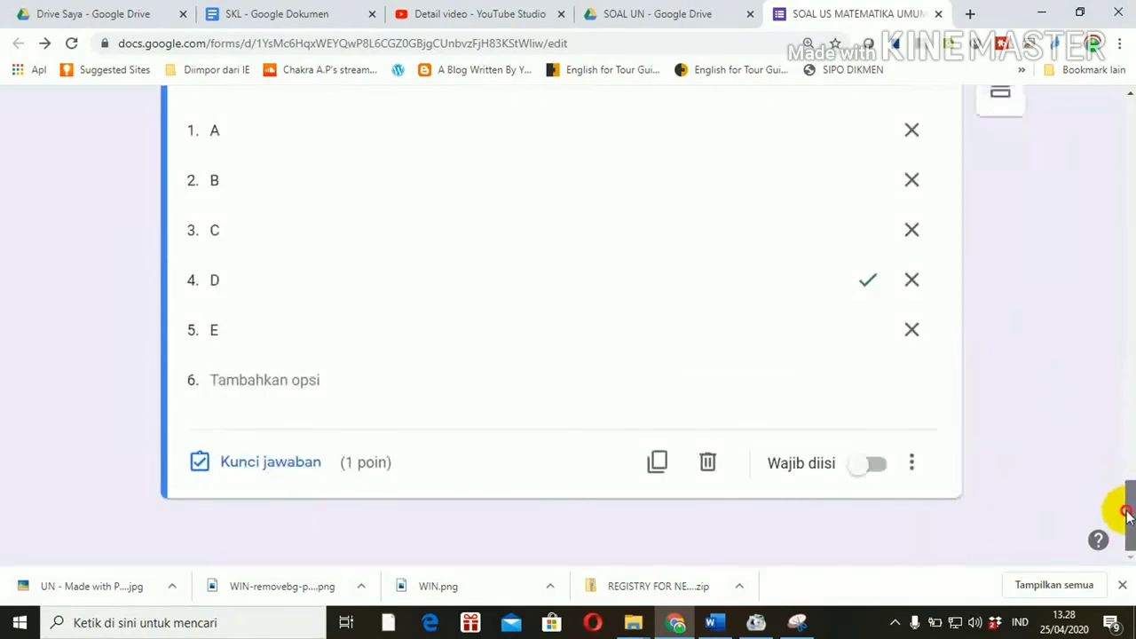
# Step: Copy the premise question and upload 4.JPG (x=32, y=125 exponent problem) as its image
pyautogui.click(658, 464)
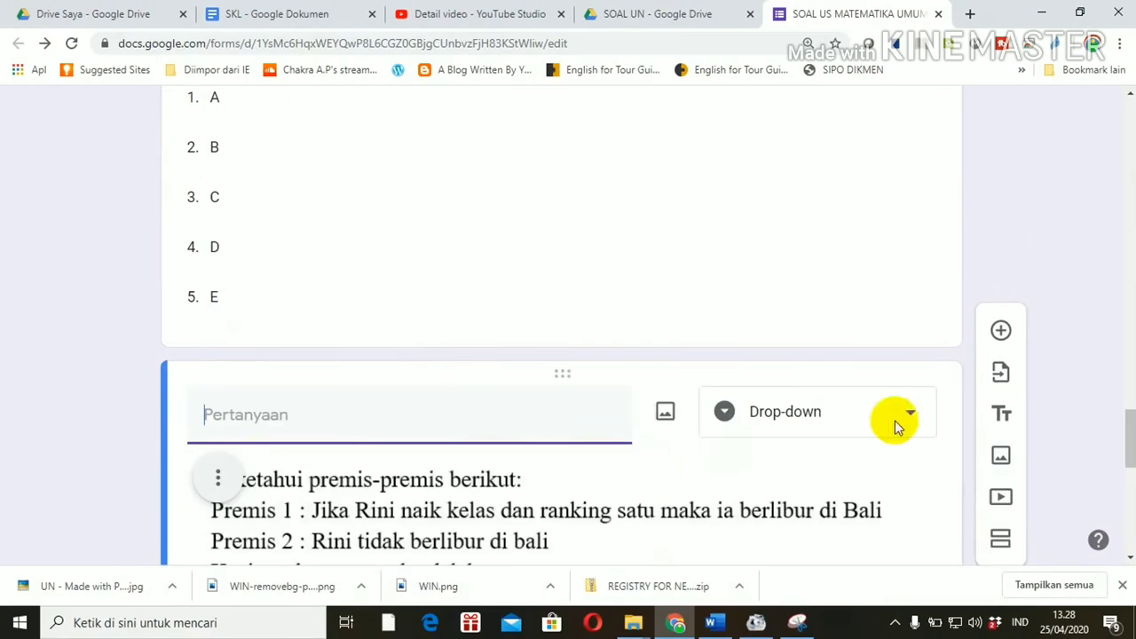
pyautogui.moveTo(1129, 432); pyautogui.dragTo(1132, 459)
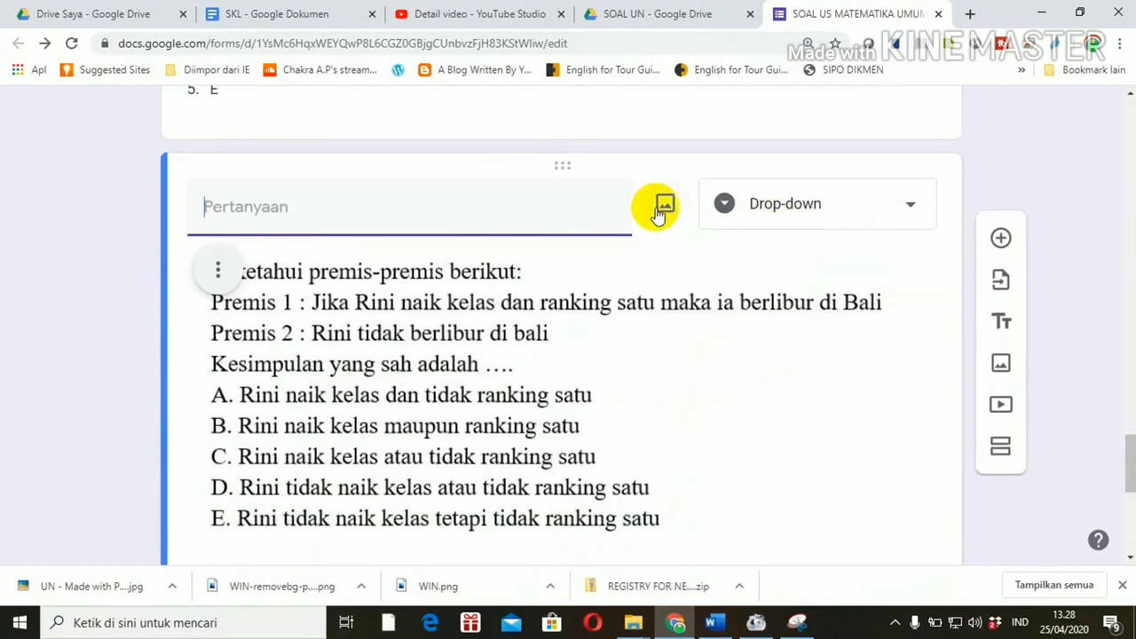
pyautogui.click(660, 208)
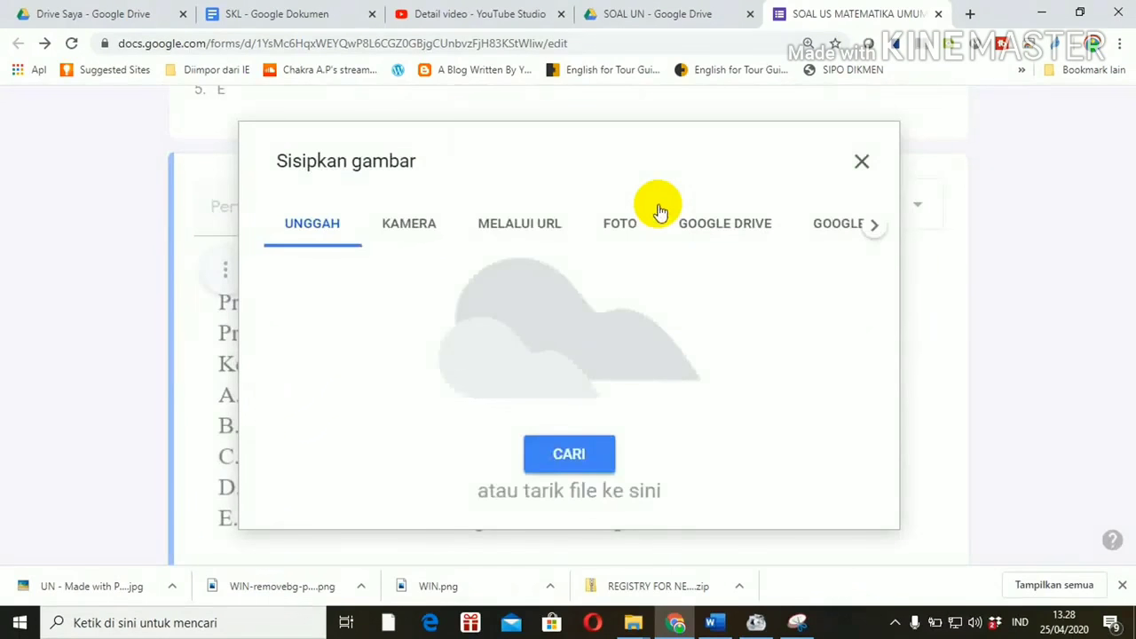
pyautogui.click(572, 452)
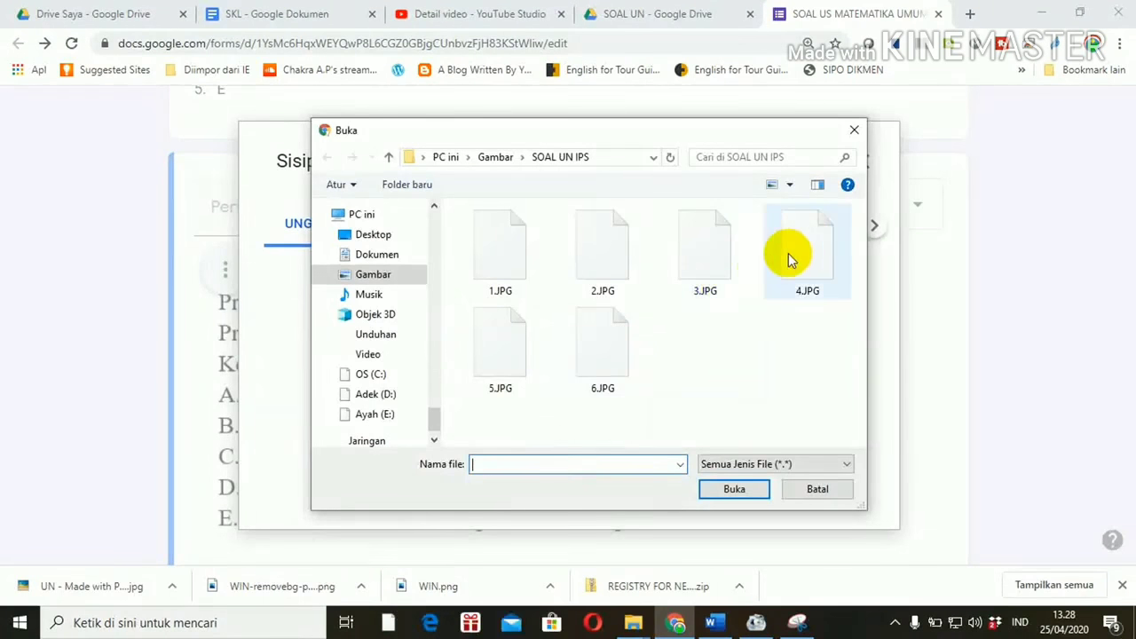
pyautogui.doubleClick(796, 252)
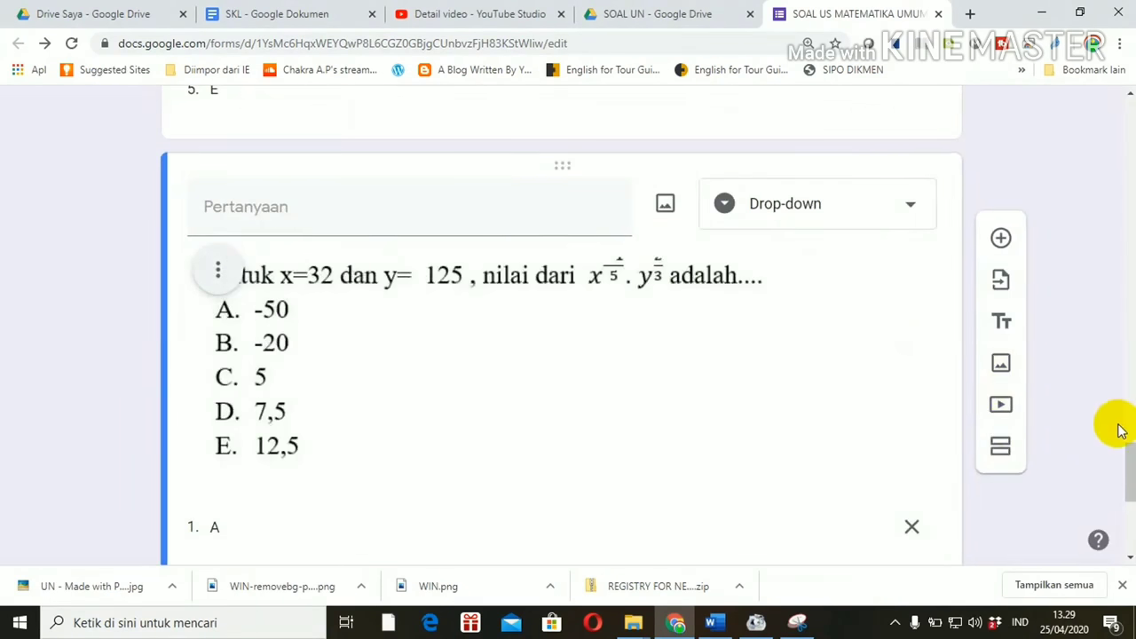
# Step: Change the exponent question's answer key so B is correct instead of D
pyautogui.moveTo(1130, 456); pyautogui.dragTo(1127, 507)
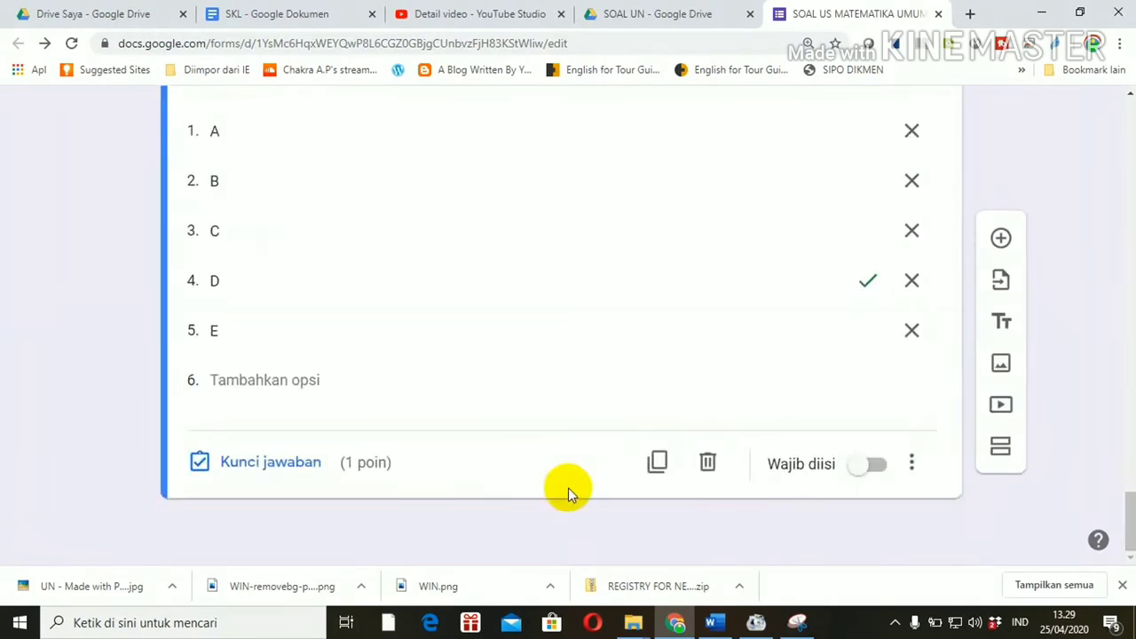
pyautogui.click(286, 473)
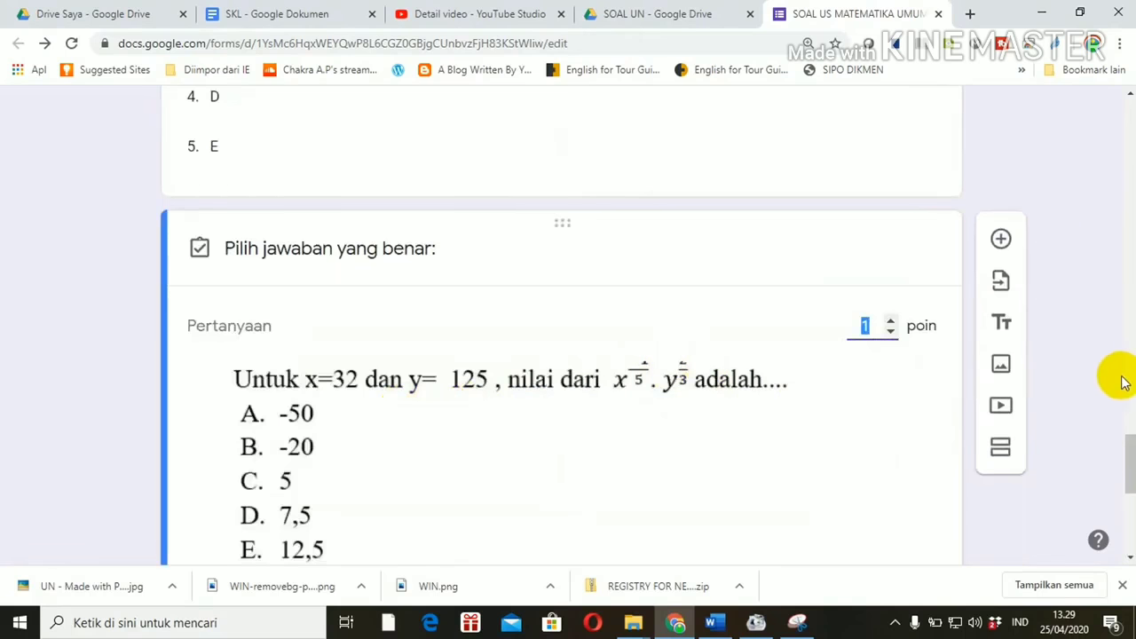
pyautogui.moveTo(1130, 444); pyautogui.dragTo(1123, 502)
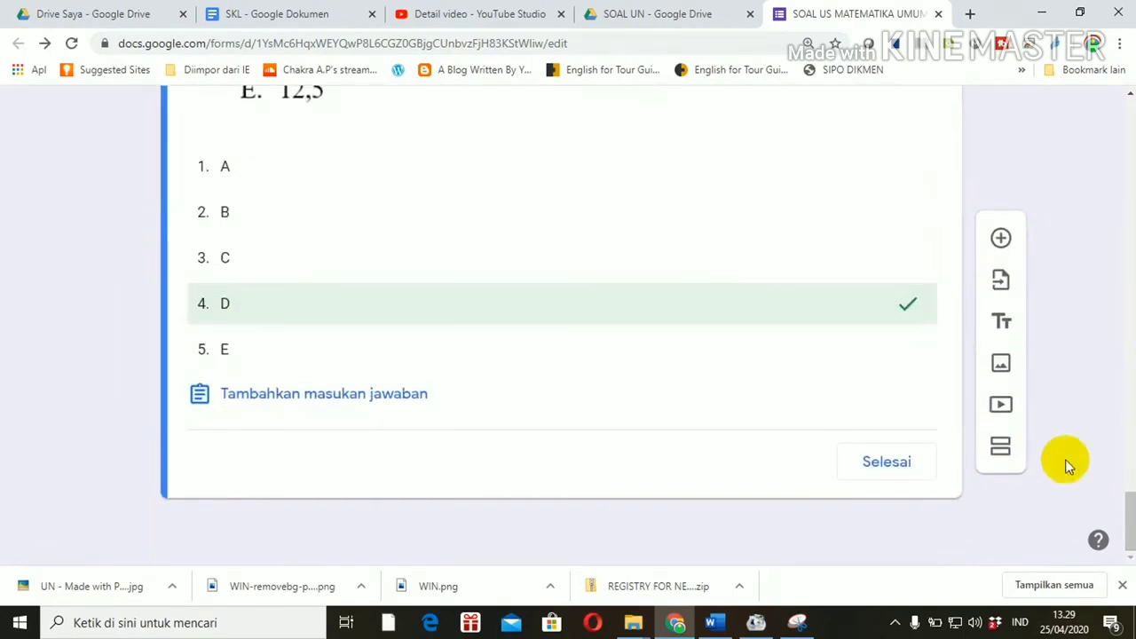
pyautogui.click(910, 220)
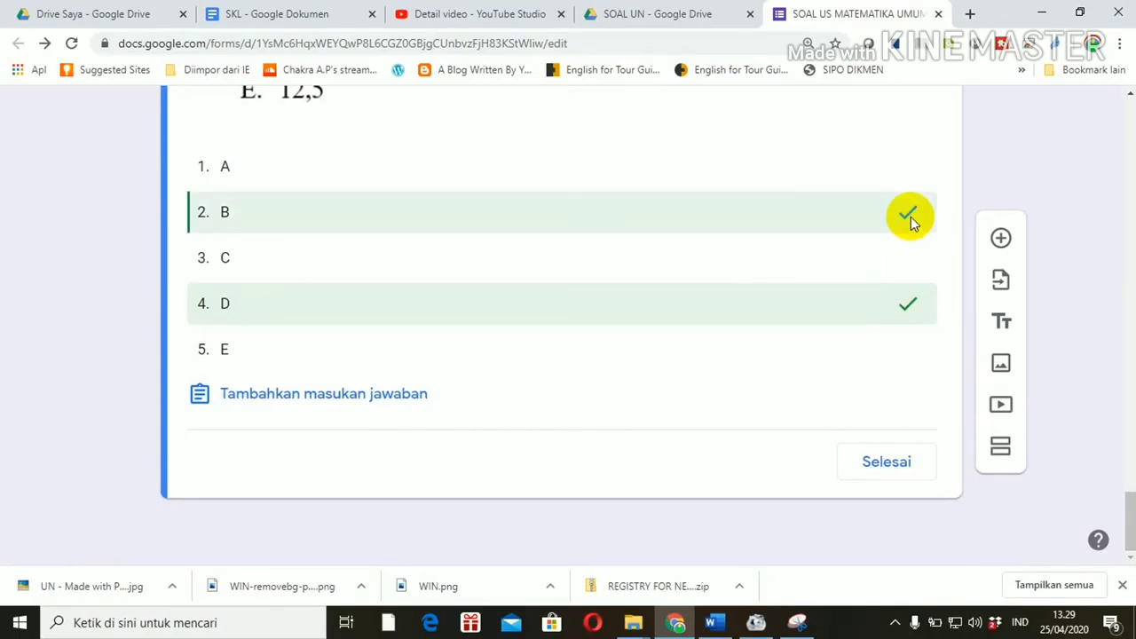
pyautogui.click(908, 306)
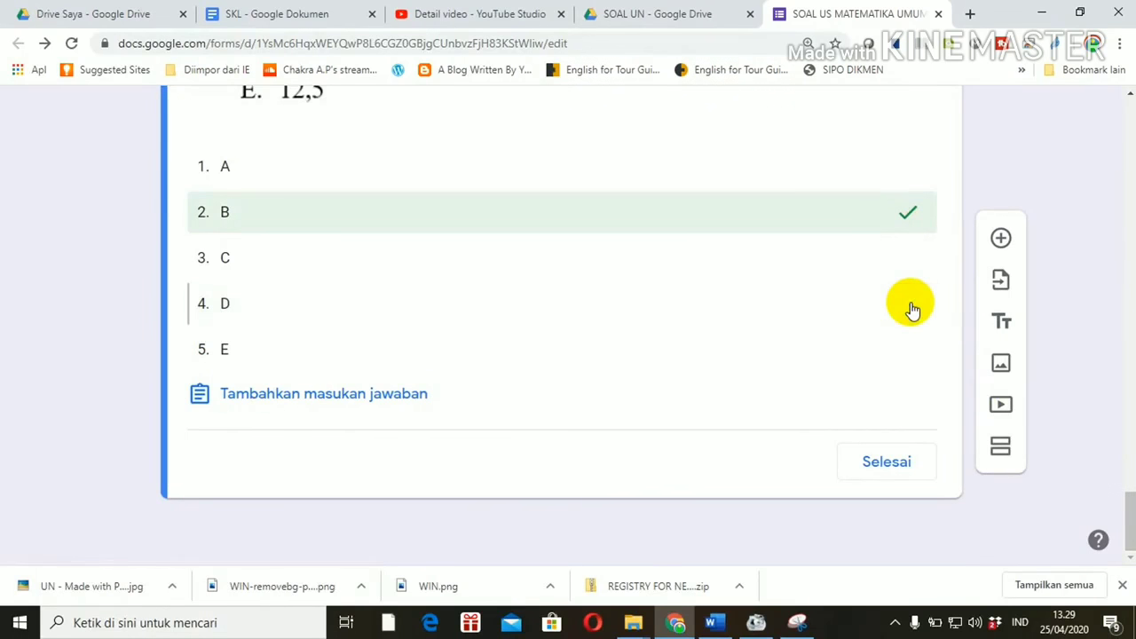
pyautogui.click(883, 463)
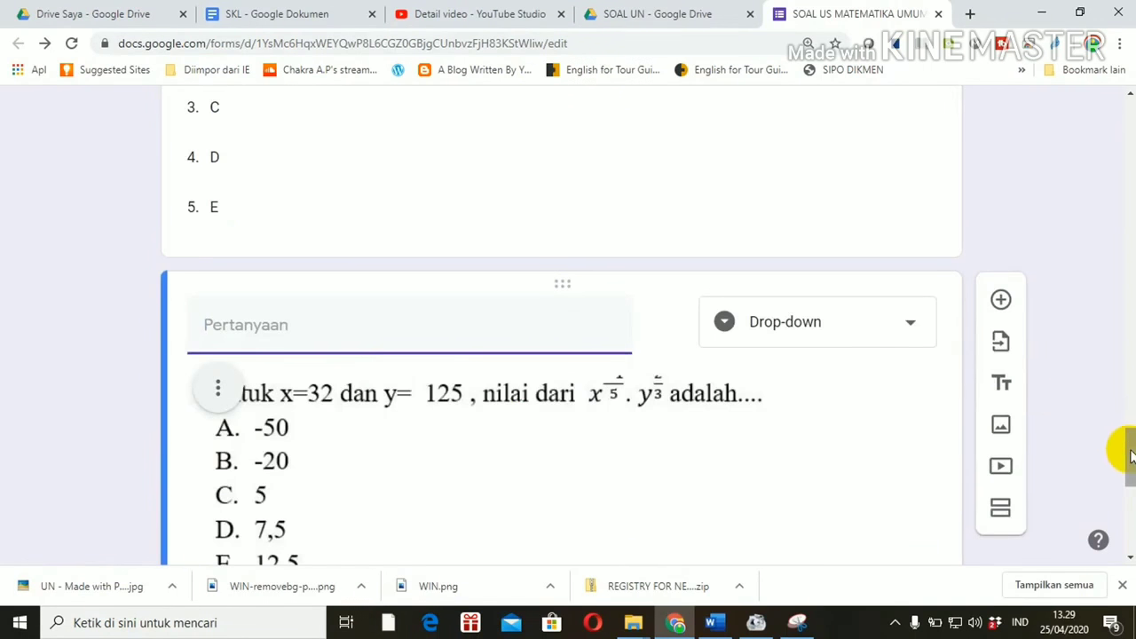
pyautogui.moveTo(1132, 455); pyautogui.dragTo(1132, 527)
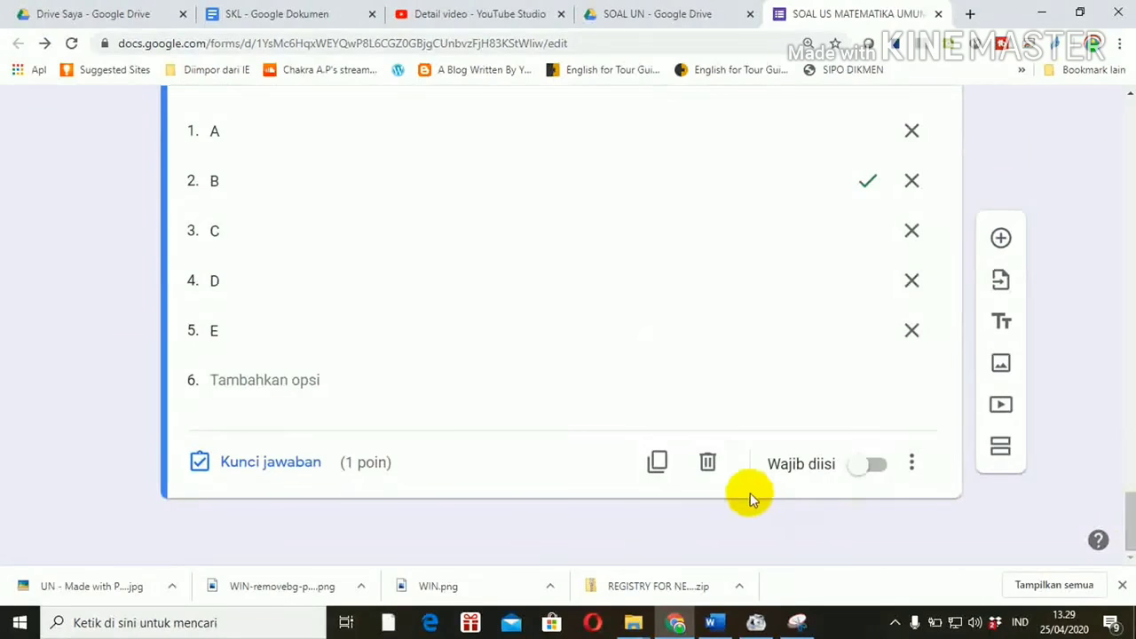
# Step: Duplicate the exponent question and give the copy the 3/(2√6) simplification image from 5.JPG
pyautogui.click(664, 463)
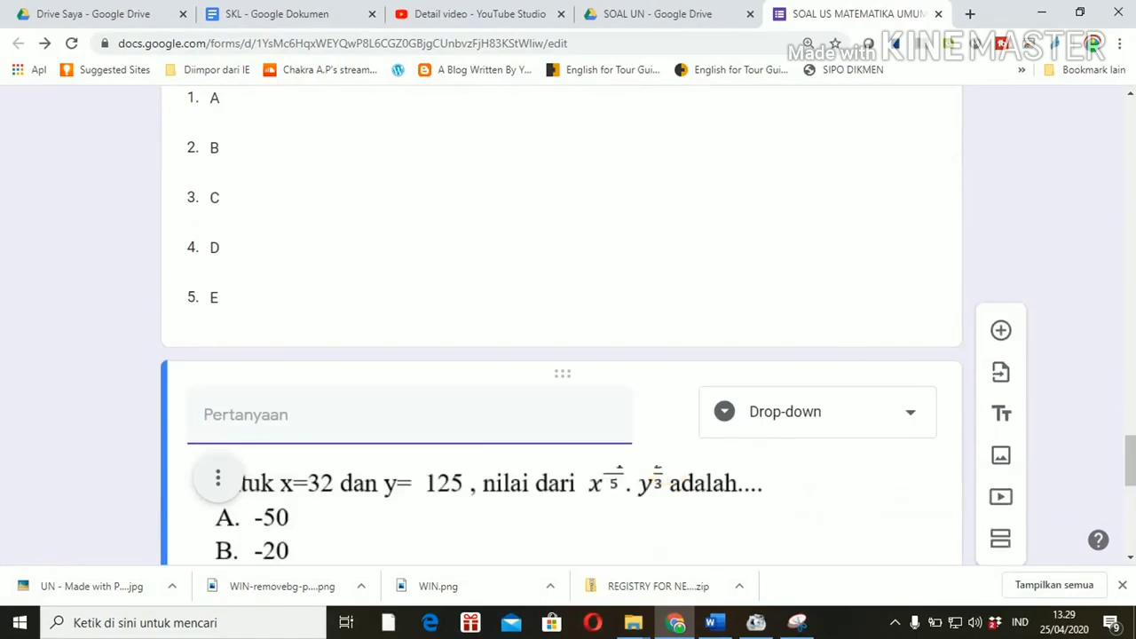
pyautogui.moveTo(1131, 489)
pyautogui.mouseDown()
pyautogui.moveTo(1130, 529)
pyautogui.moveTo(1131, 426)
pyautogui.moveTo(1130, 475)
pyautogui.mouseUp()
pyautogui.moveTo(616, 279)
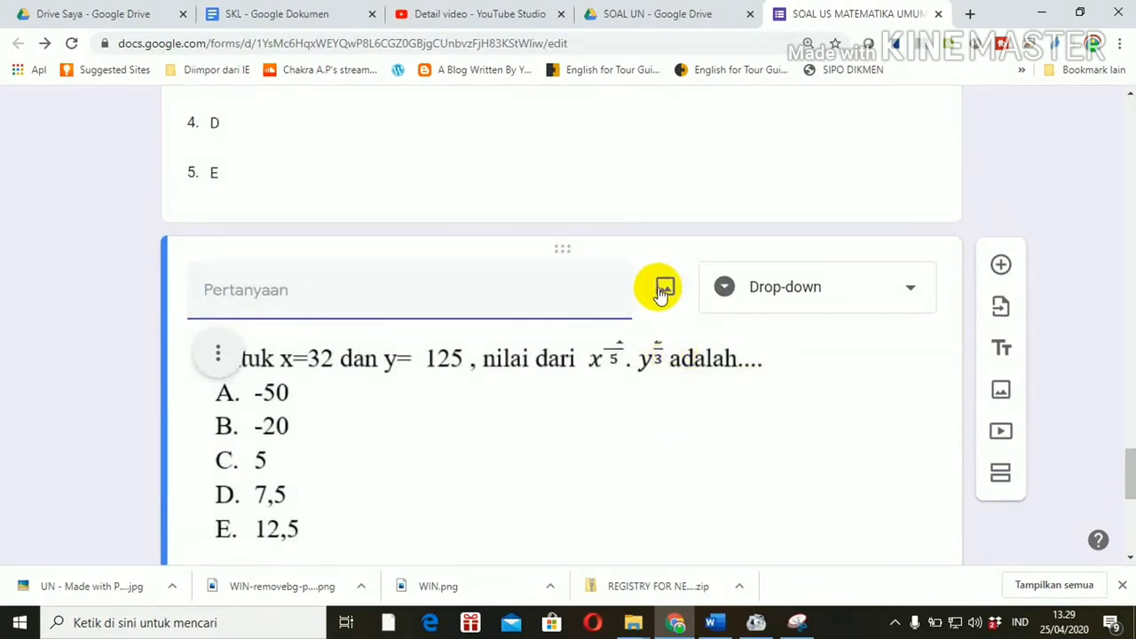
pyautogui.click(664, 289)
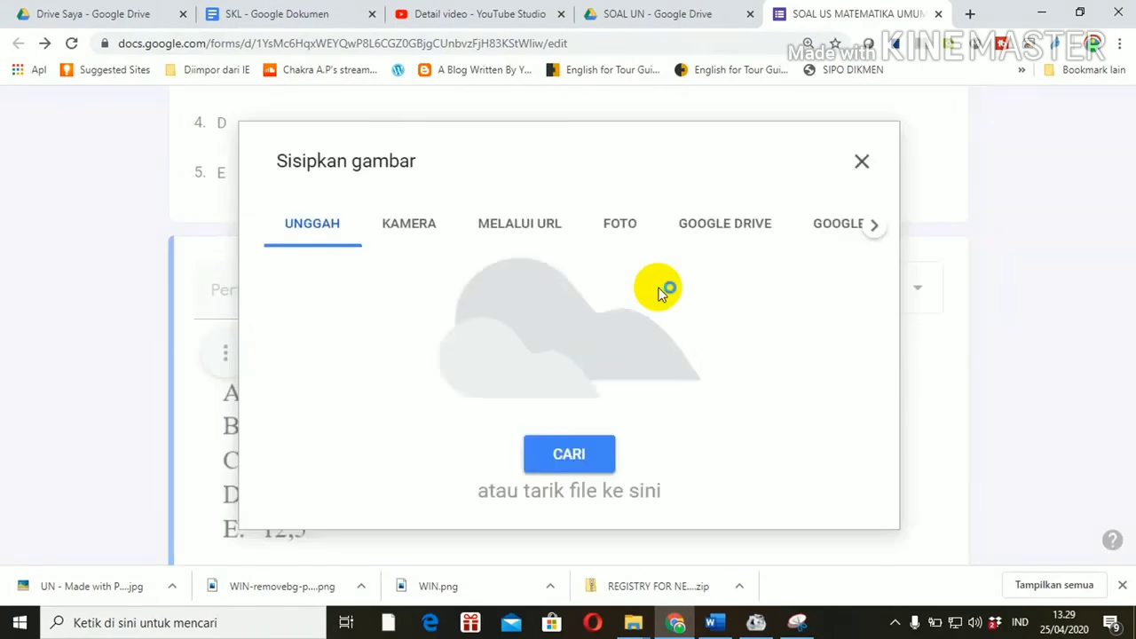
pyautogui.click(569, 454)
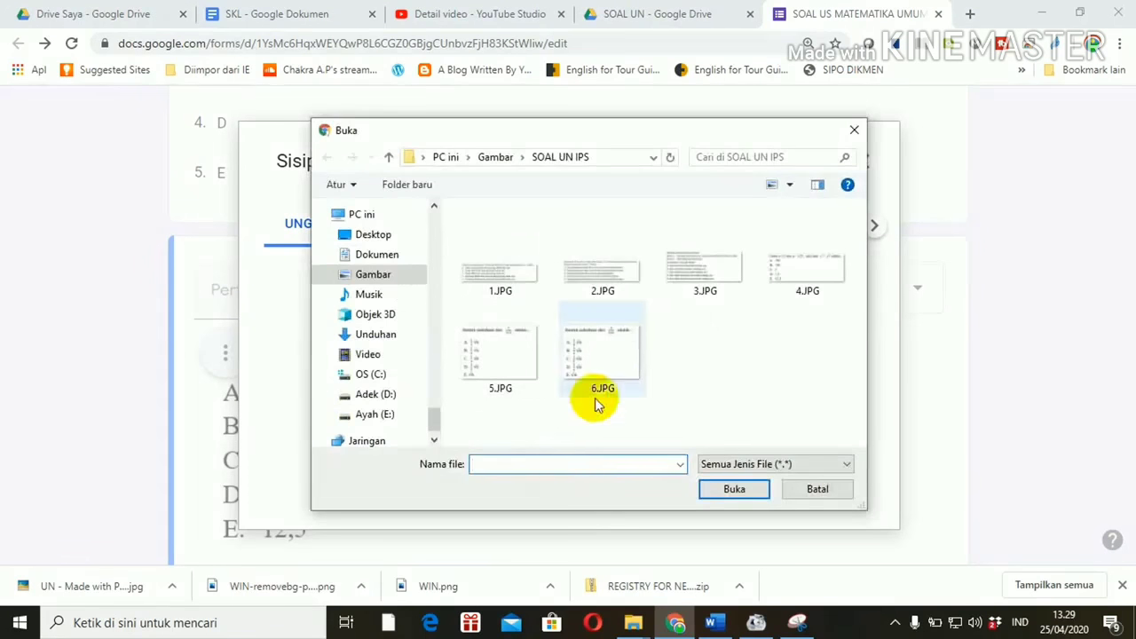
pyautogui.click(503, 367)
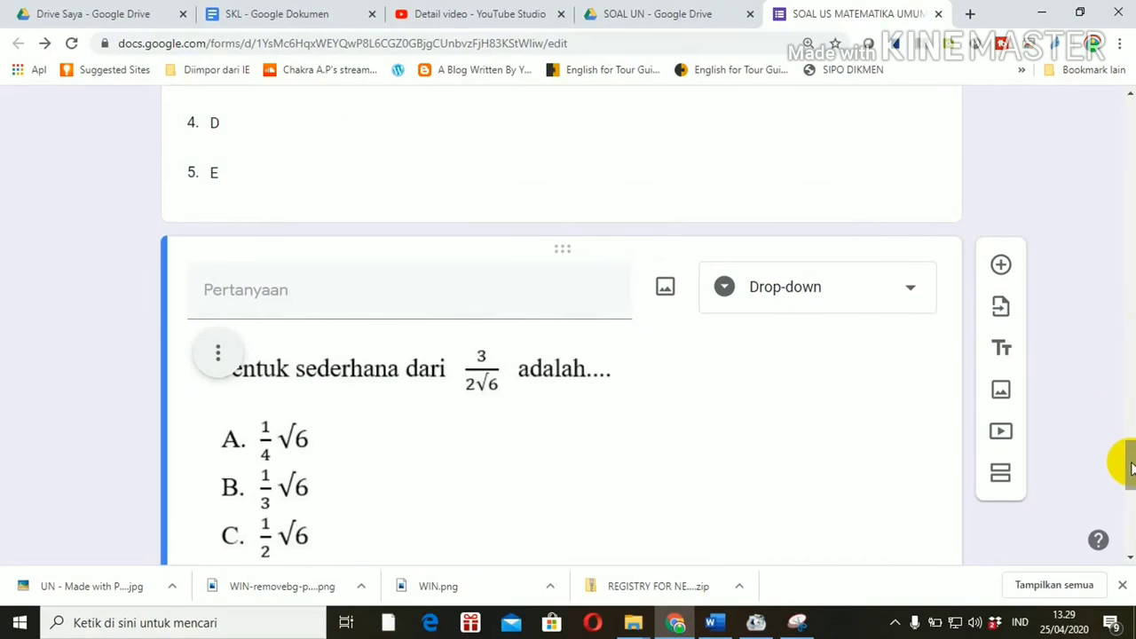
pyautogui.moveTo(1125, 459); pyautogui.dragTo(1132, 512)
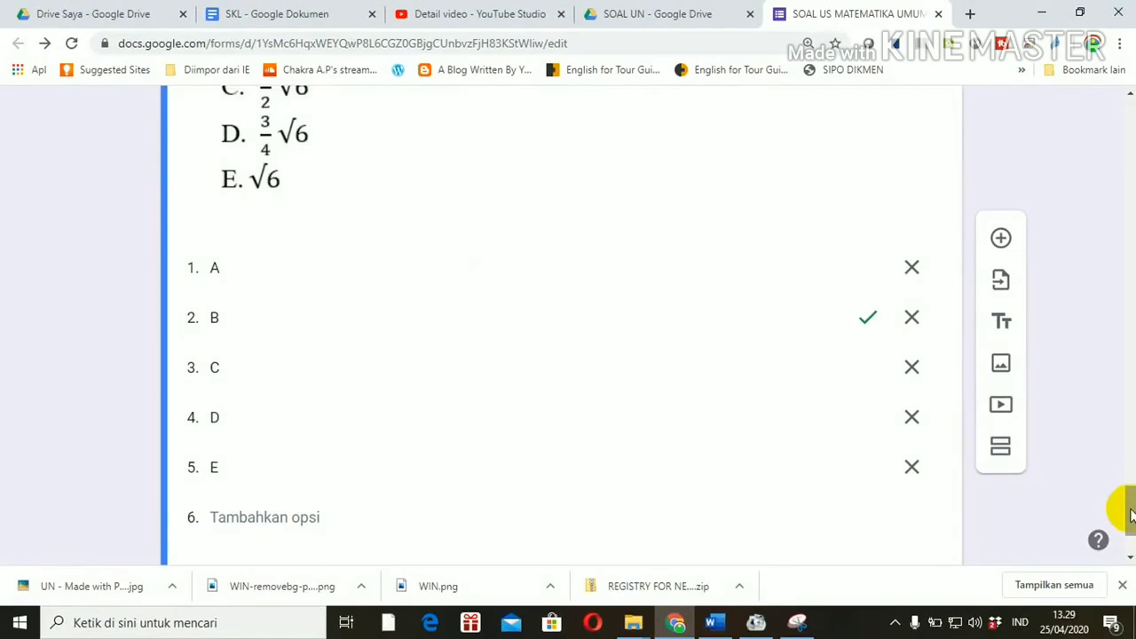
pyautogui.moveTo(1129, 513); pyautogui.dragTo(1128, 129)
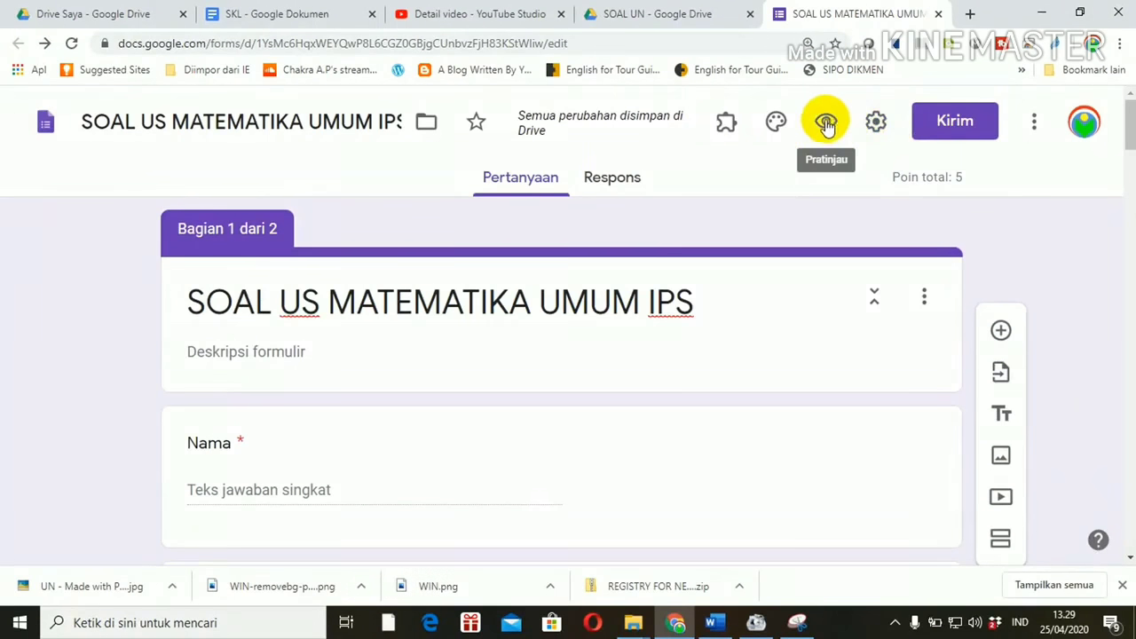
# Step: Preview the form, enter a respondent name, choose class XII IPS 1, and continue to the questions
pyautogui.click(826, 123)
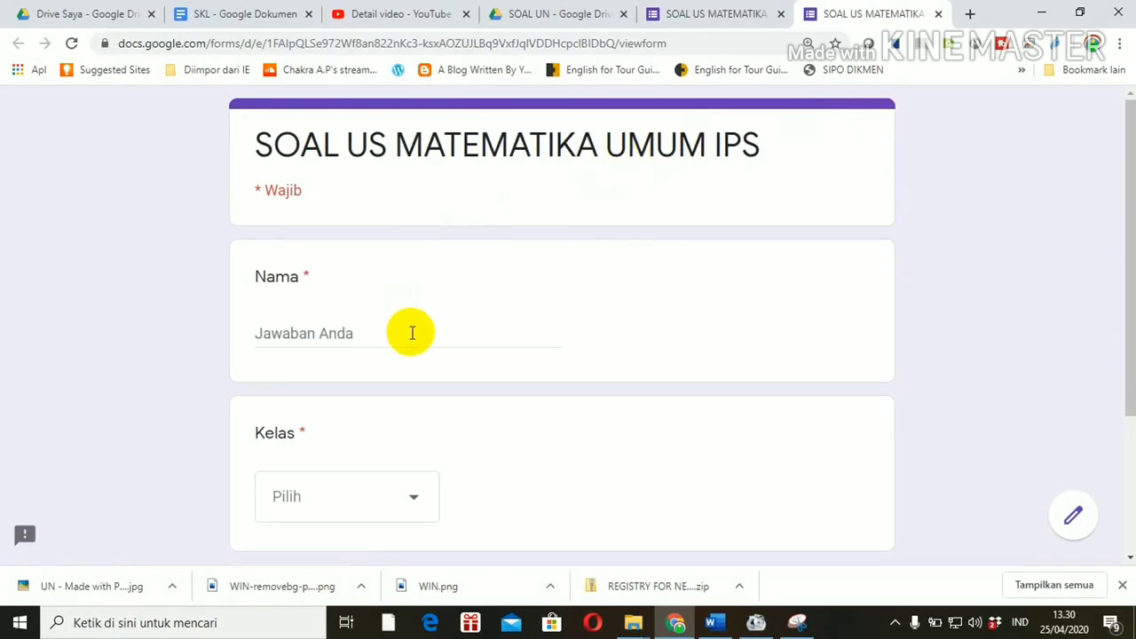
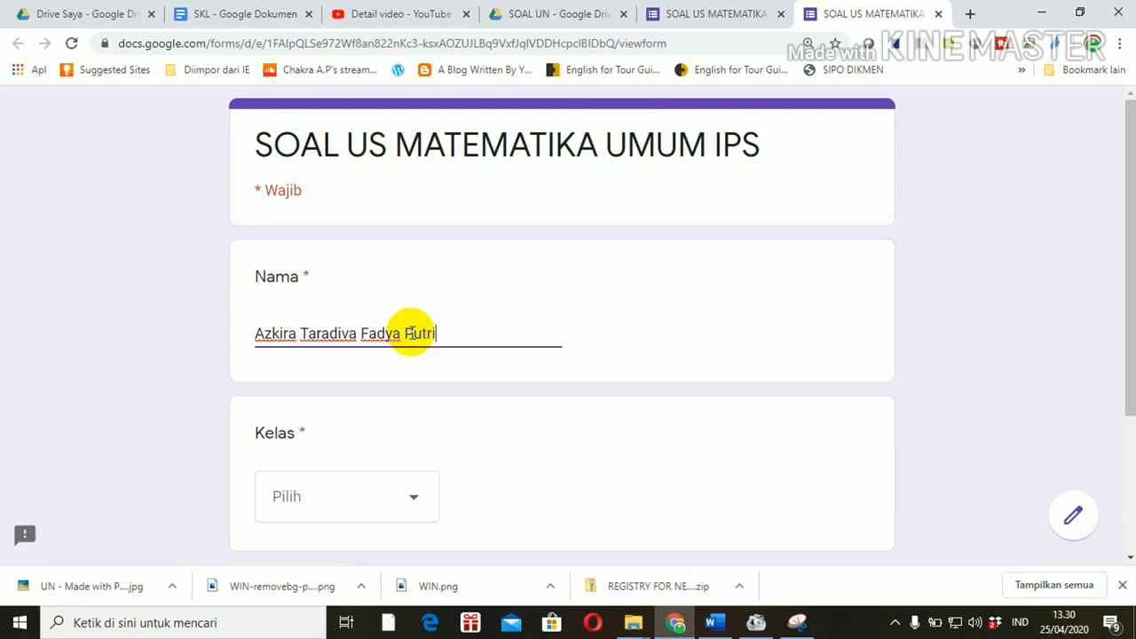
pyautogui.click(413, 500)
pyautogui.click(317, 418)
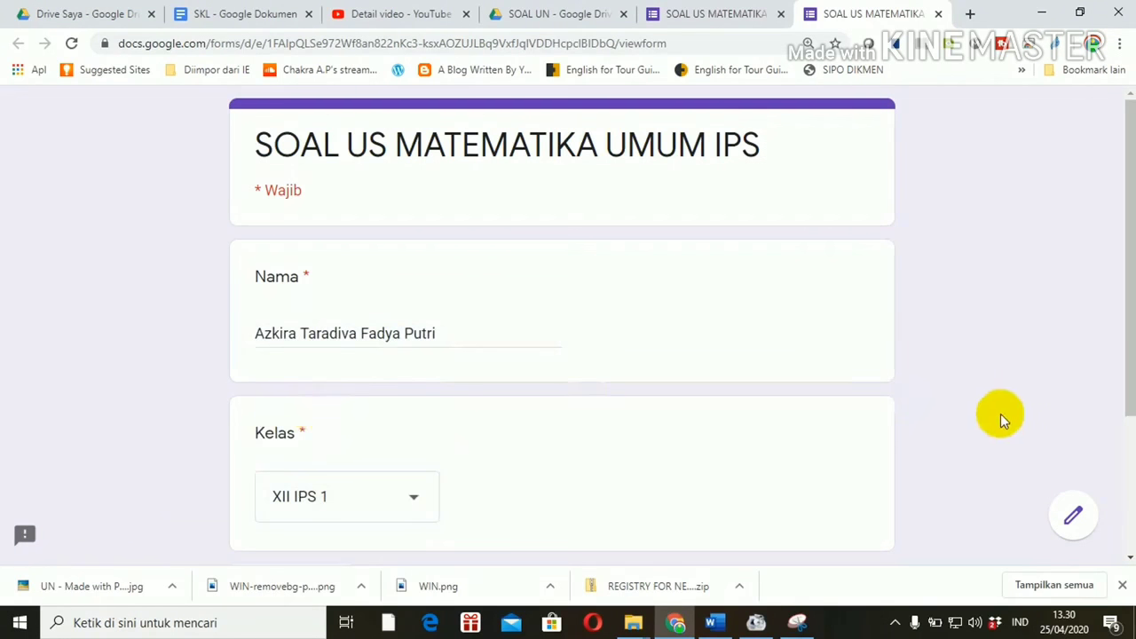
pyautogui.moveTo(1133, 390); pyautogui.dragTo(1120, 488)
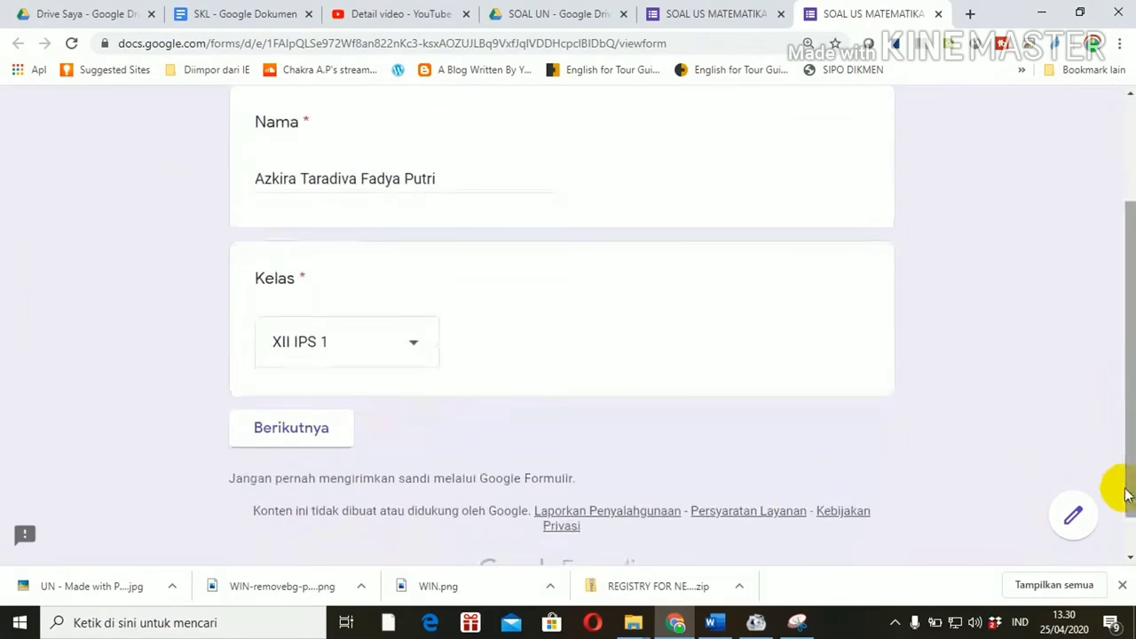
pyautogui.click(280, 430)
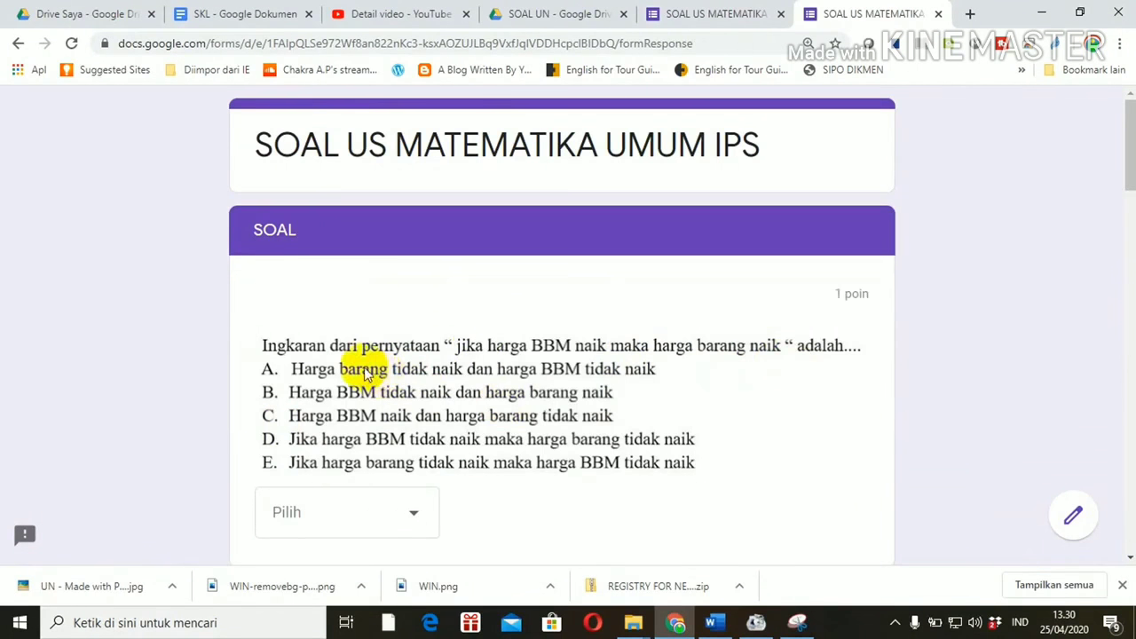
# Step: Answer the first three questions with A, B and D
pyautogui.moveTo(1130, 175); pyautogui.dragTo(1130, 184)
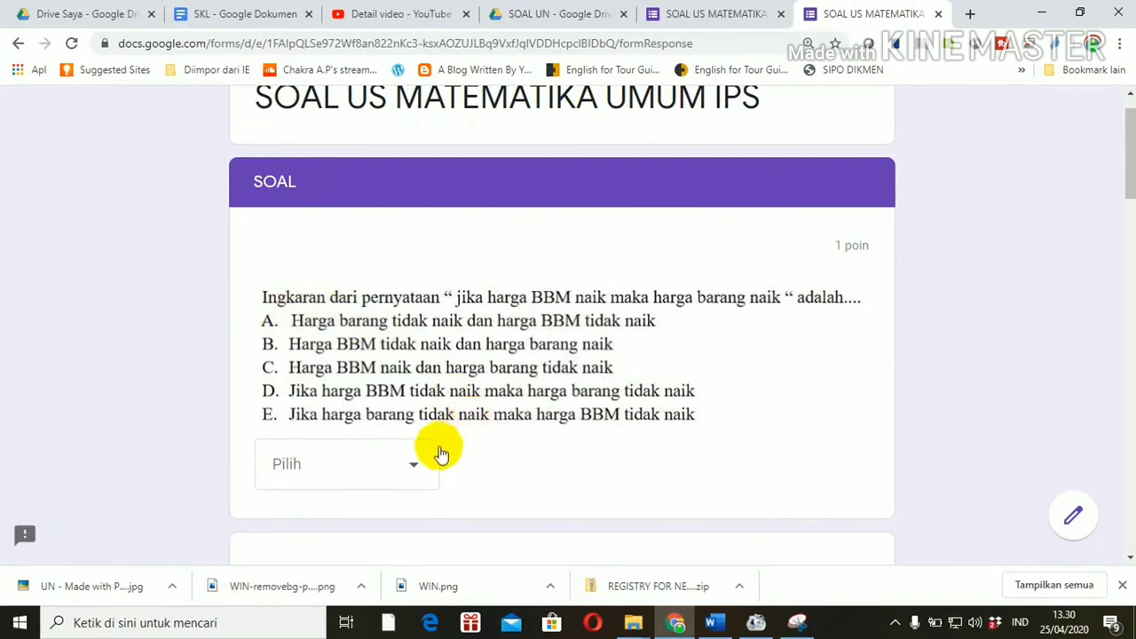
pyautogui.click(417, 469)
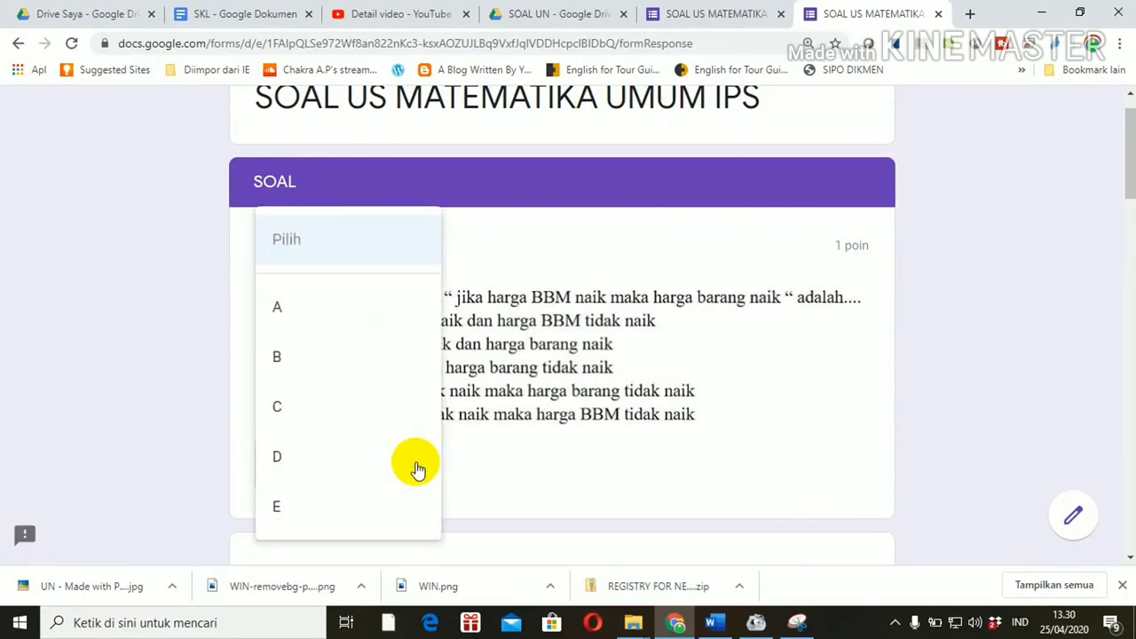
pyautogui.click(294, 315)
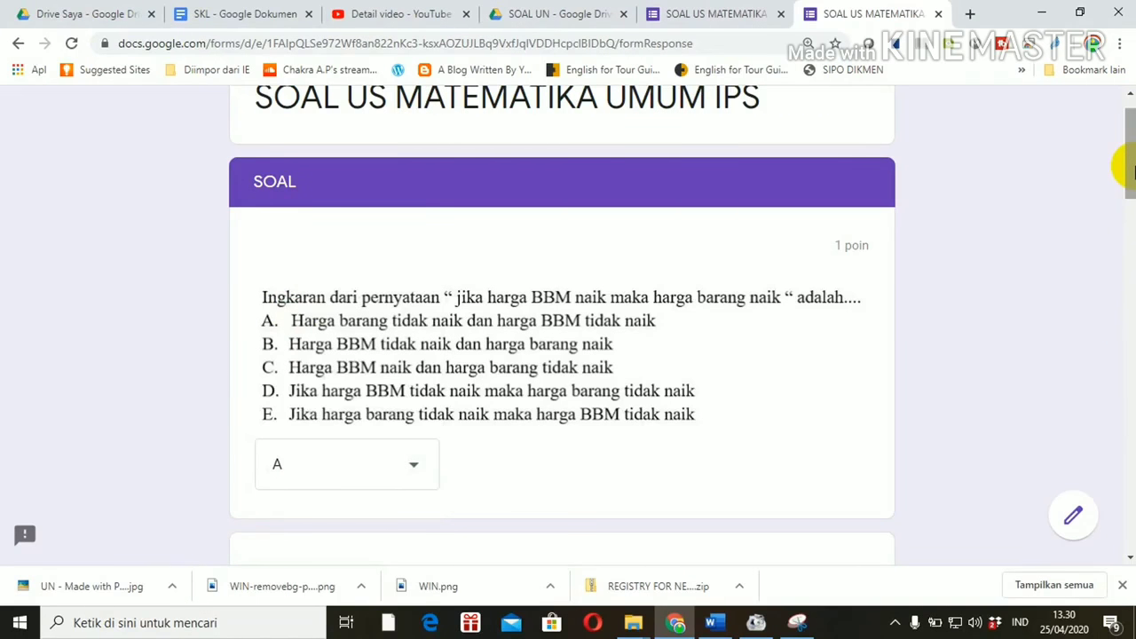
pyautogui.moveTo(1127, 169); pyautogui.dragTo(1123, 216)
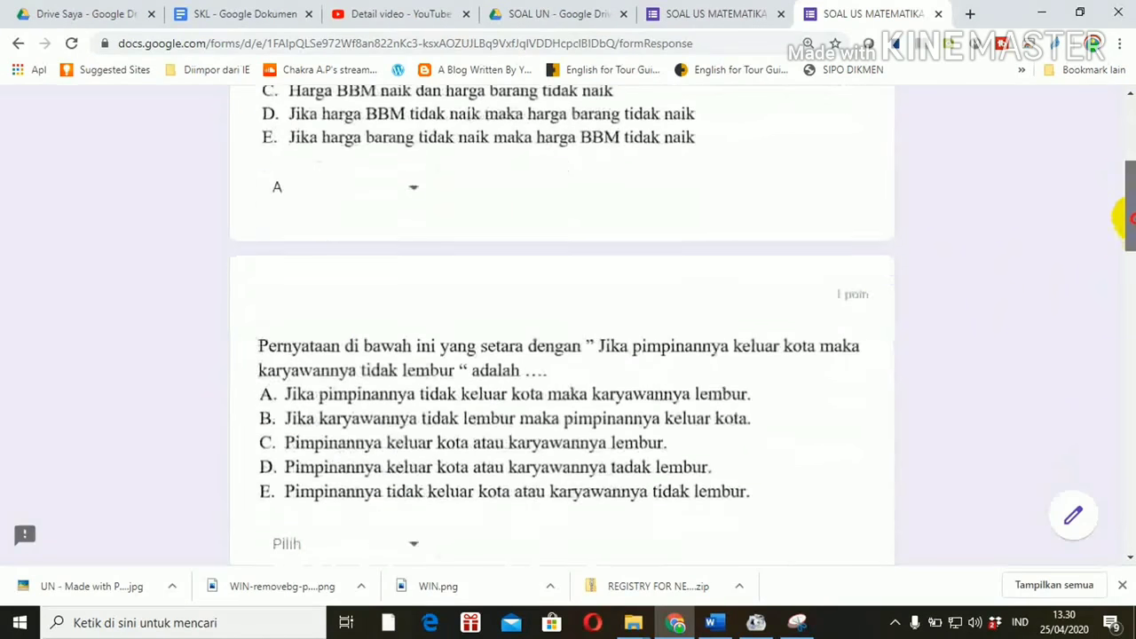
pyautogui.click(413, 545)
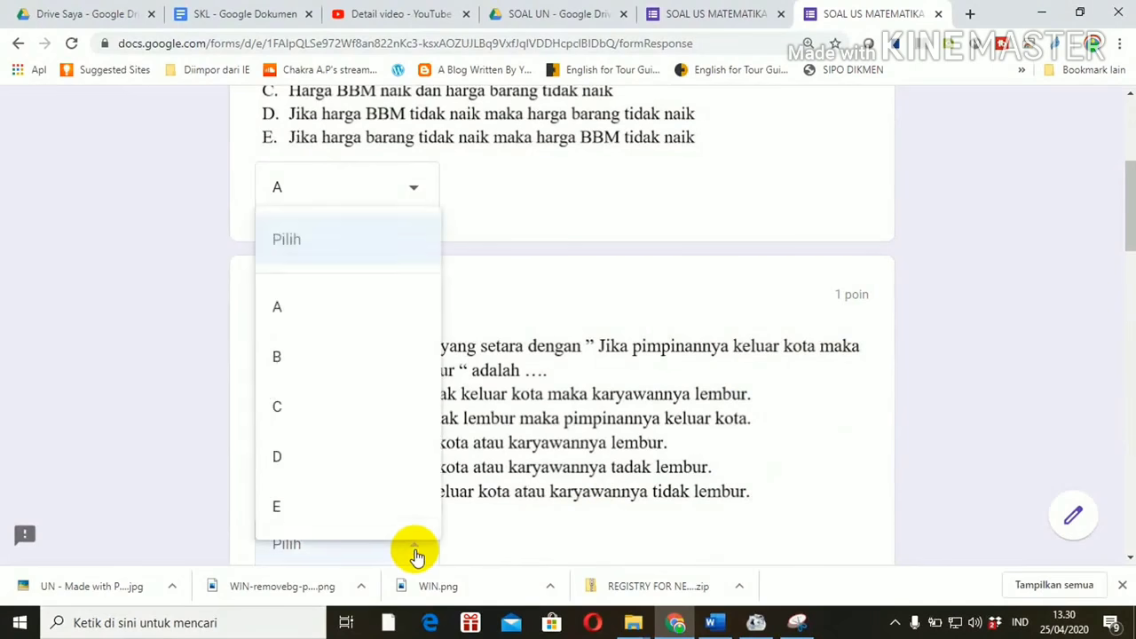
pyautogui.click(282, 357)
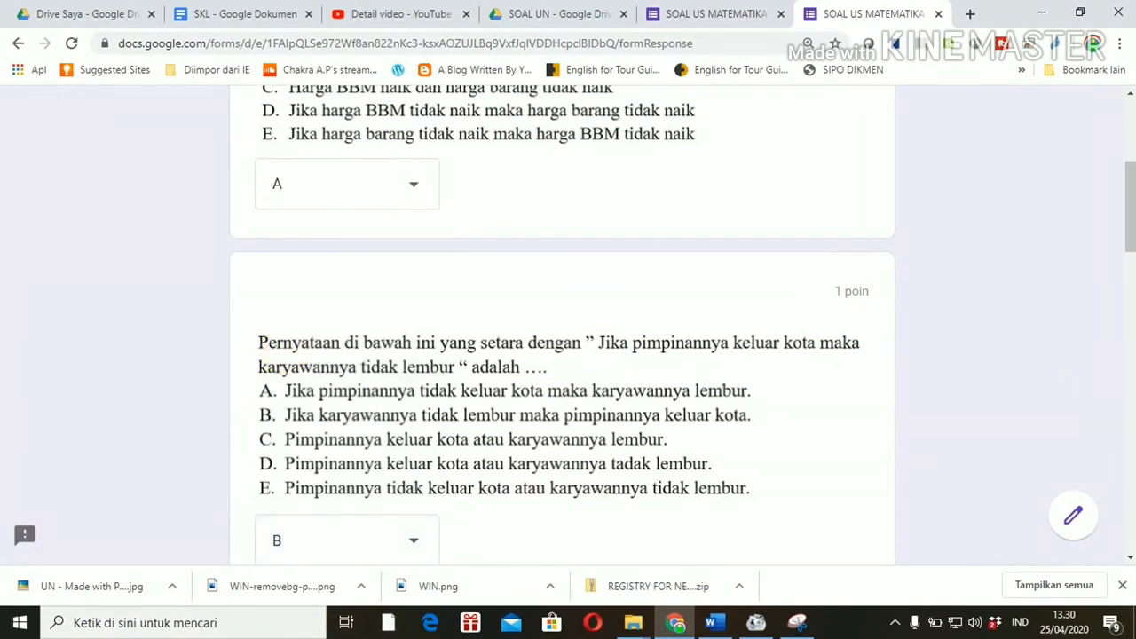
pyautogui.moveTo(1129, 193); pyautogui.dragTo(1130, 293)
pyautogui.click(418, 436)
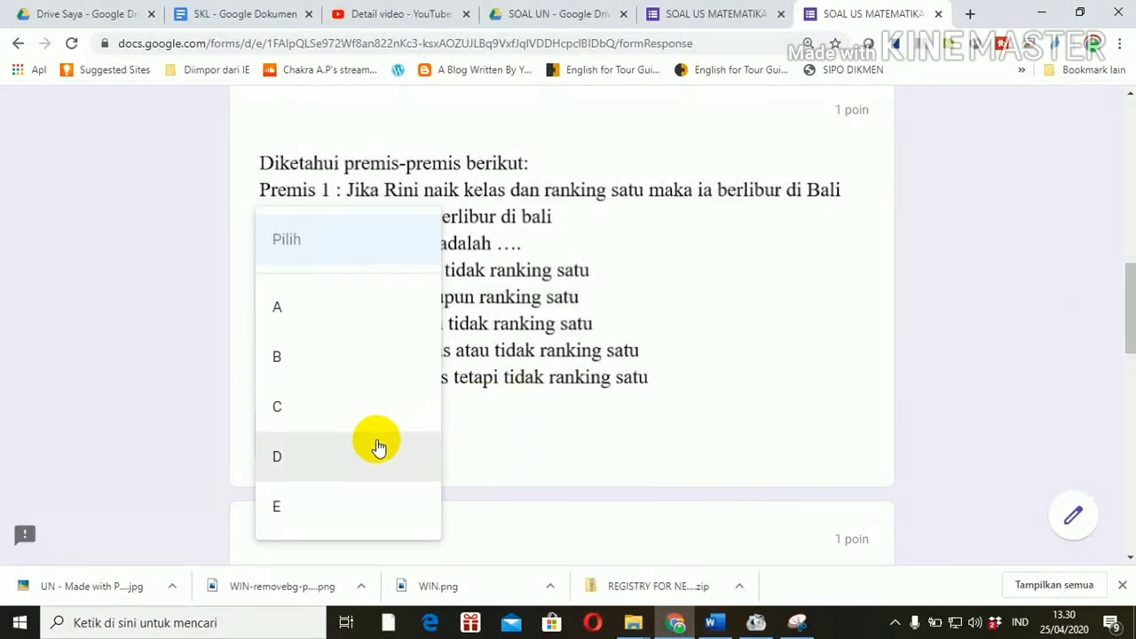
pyautogui.click(319, 453)
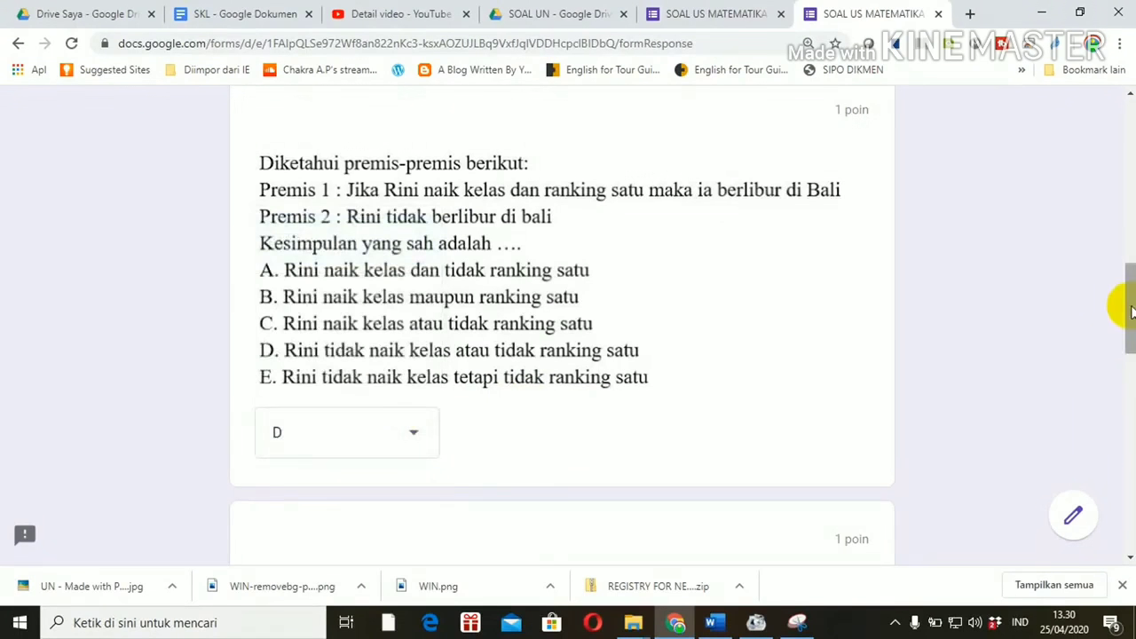
# Step: Answer the x=32 question with E and the simplification question with B, then submit
pyautogui.moveTo(1126, 304); pyautogui.dragTo(1127, 394)
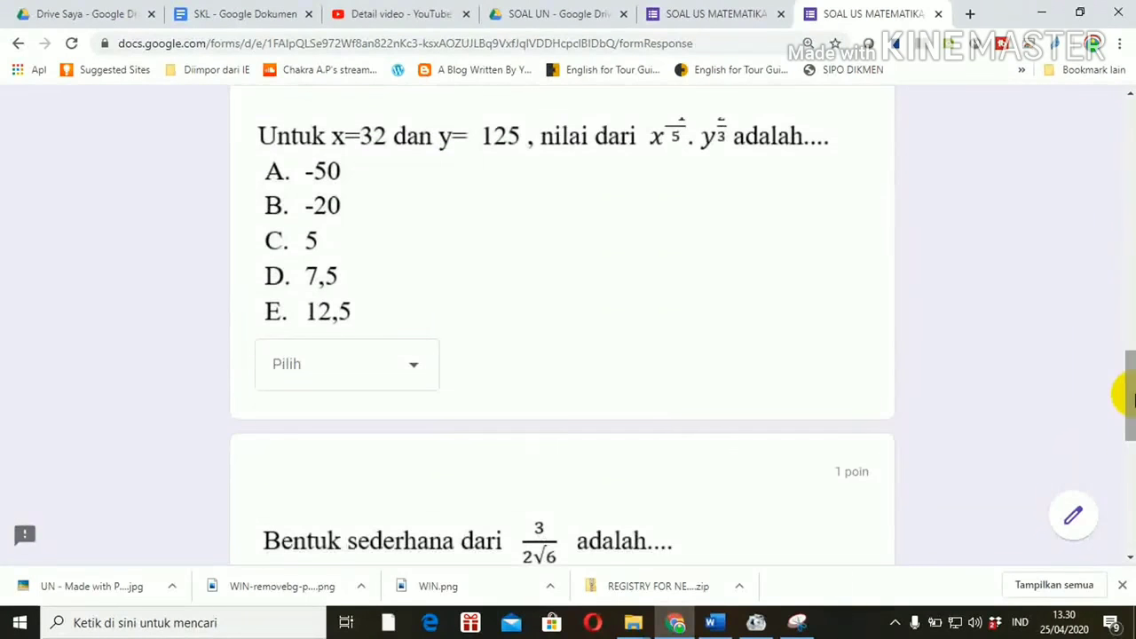
pyautogui.click(414, 366)
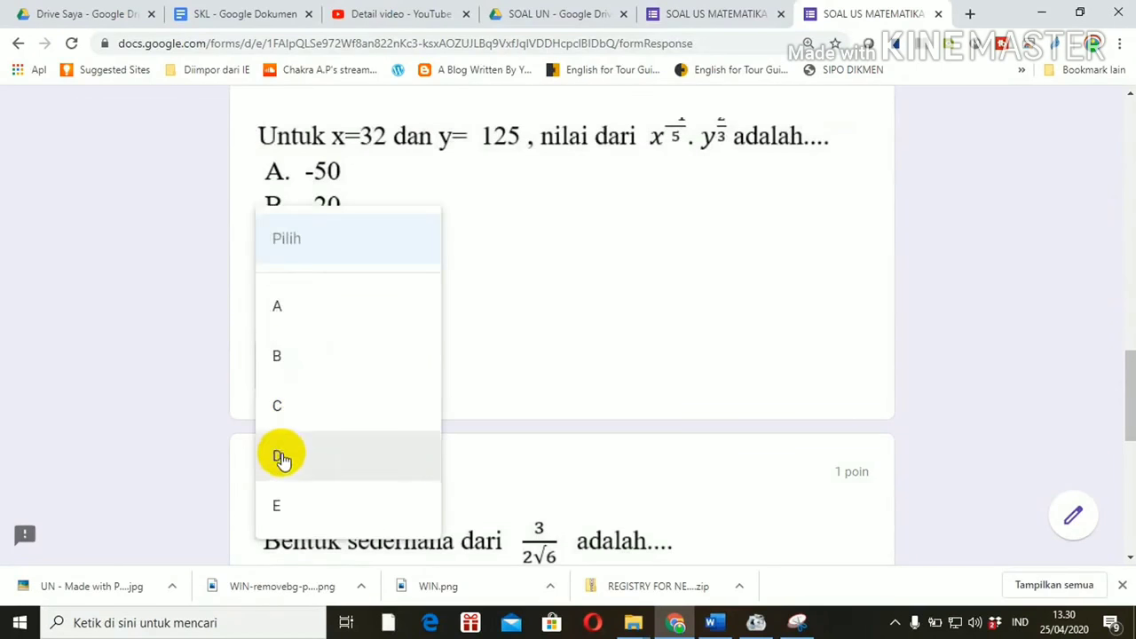
pyautogui.click(279, 507)
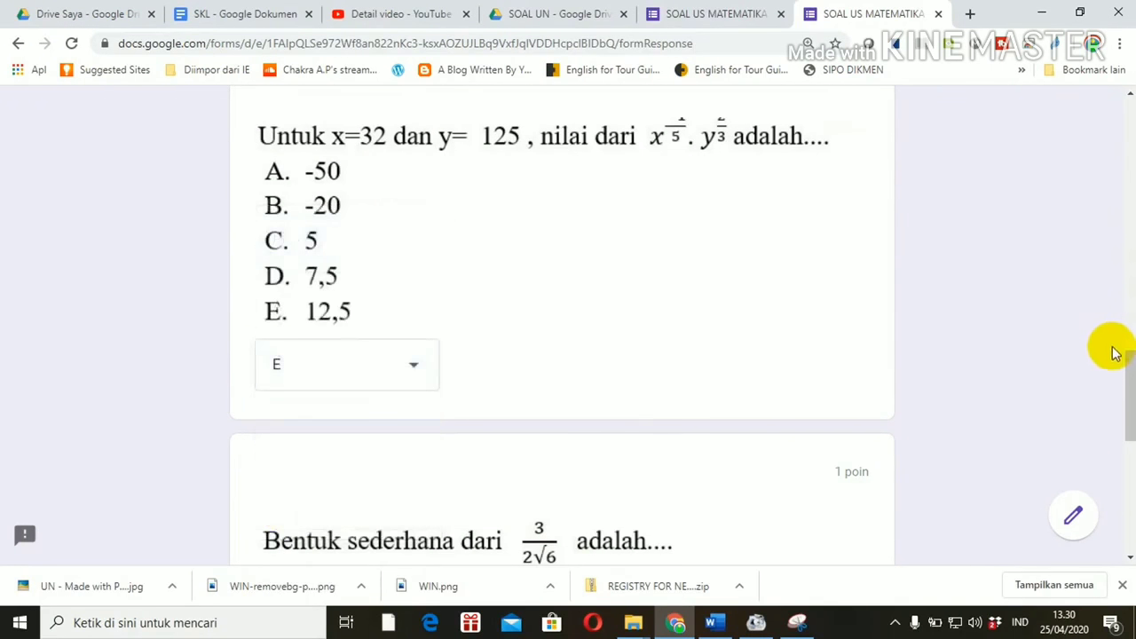
pyautogui.moveTo(1124, 367); pyautogui.dragTo(1125, 411)
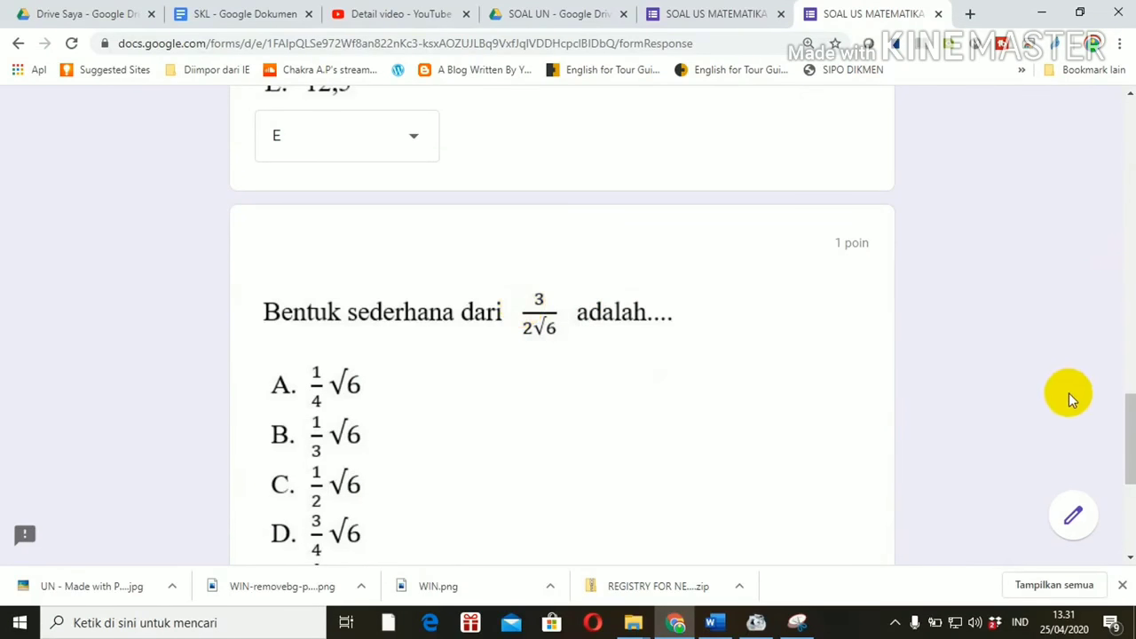
pyautogui.moveTo(1130, 429); pyautogui.dragTo(1130, 452)
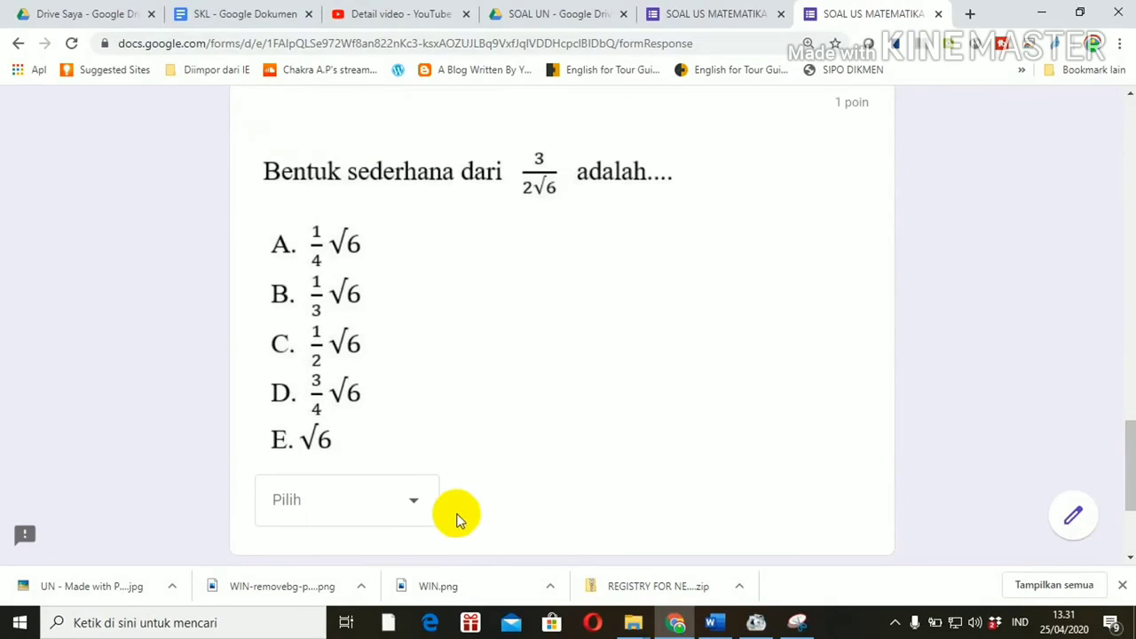
pyautogui.click(413, 501)
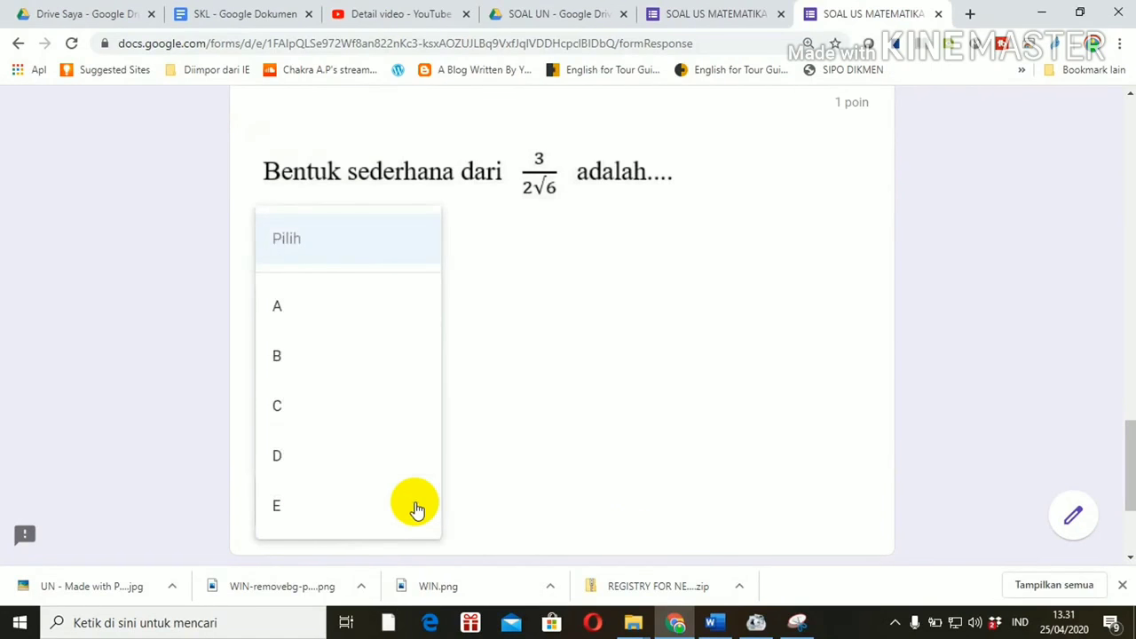
pyautogui.click(281, 369)
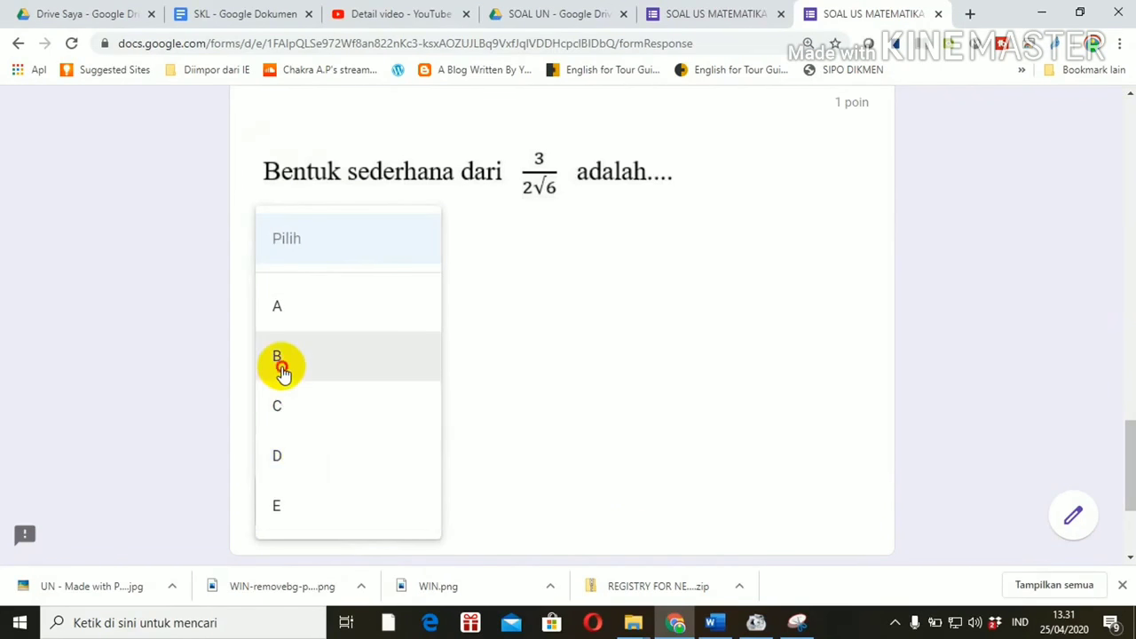
pyautogui.moveTo(1130, 460); pyautogui.dragTo(1127, 506)
pyautogui.click(406, 379)
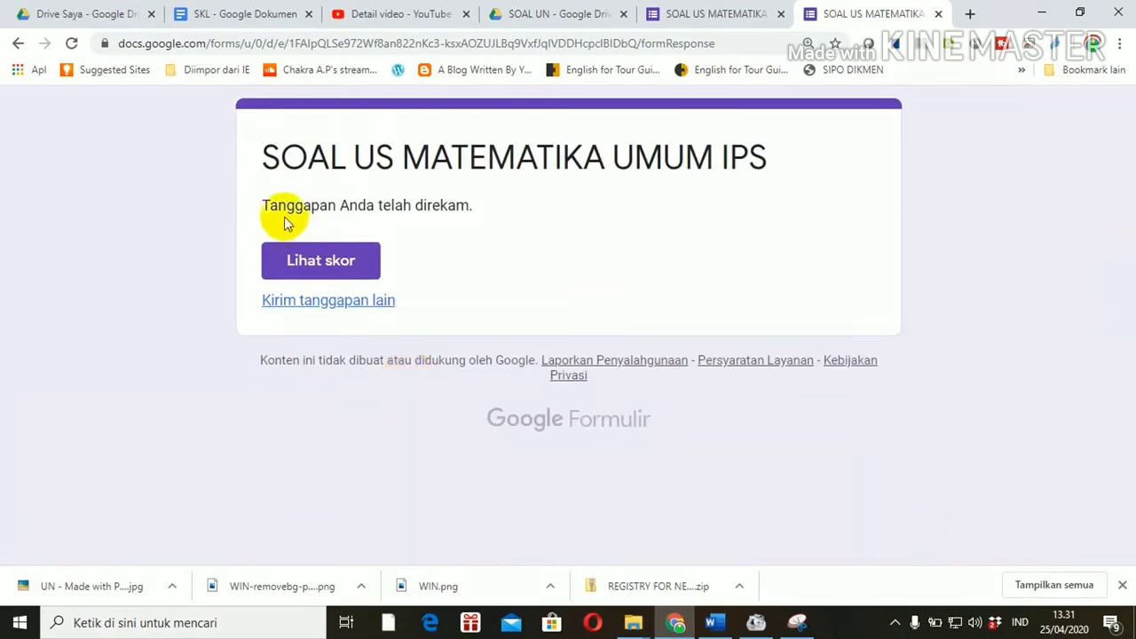
# Step: Show the 4/5 score page and scroll through the graded answers
pyautogui.click(296, 263)
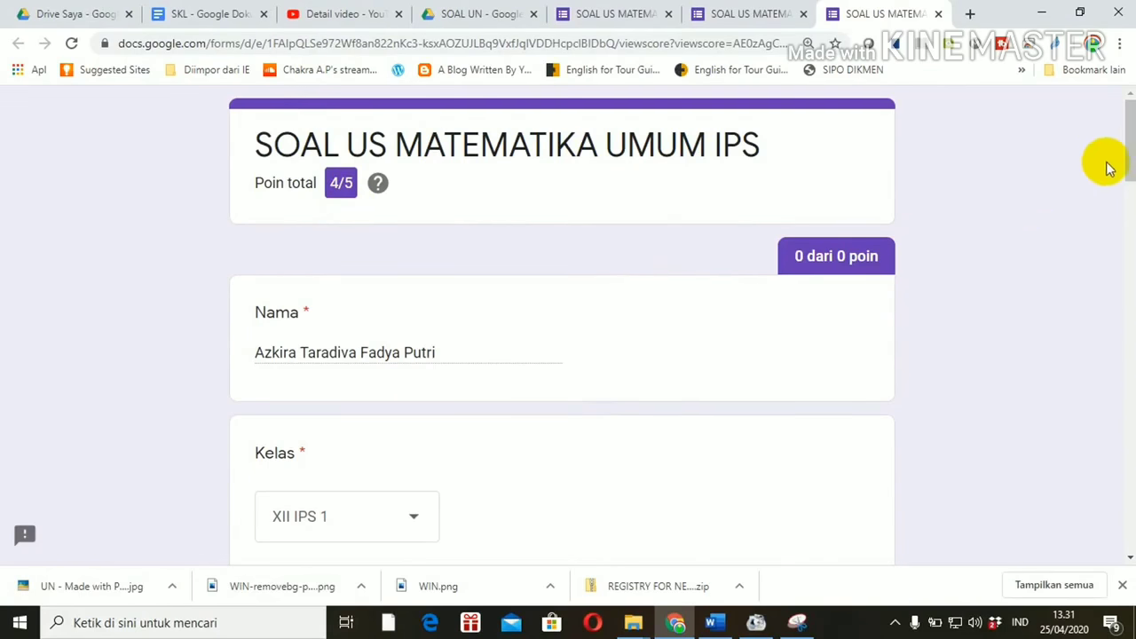
pyautogui.moveTo(1123, 145); pyautogui.dragTo(1129, 470)
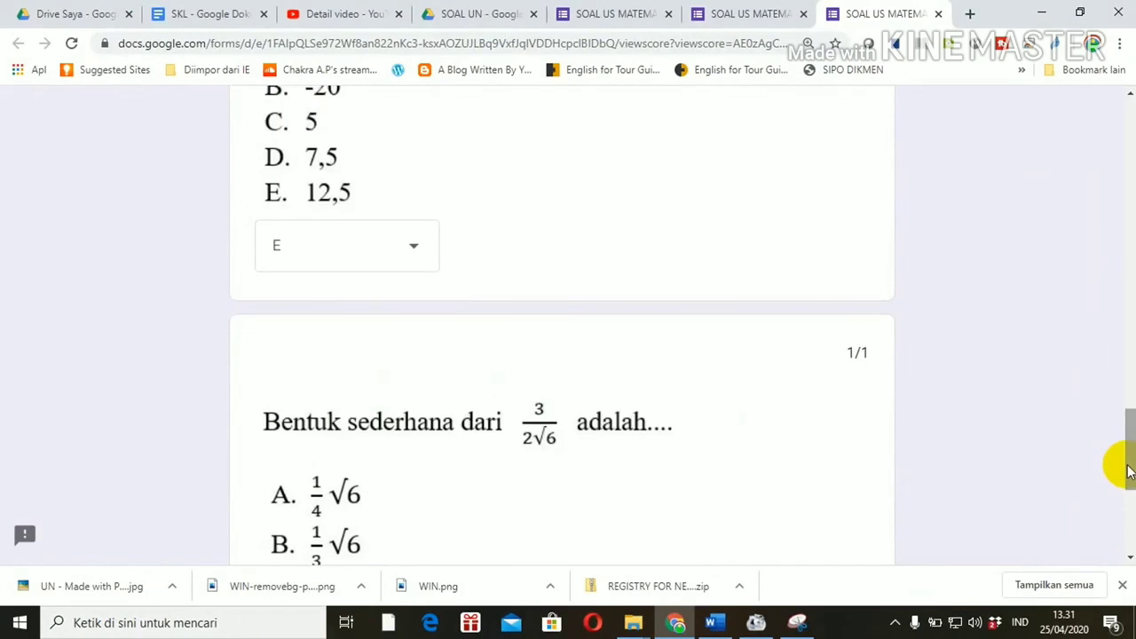